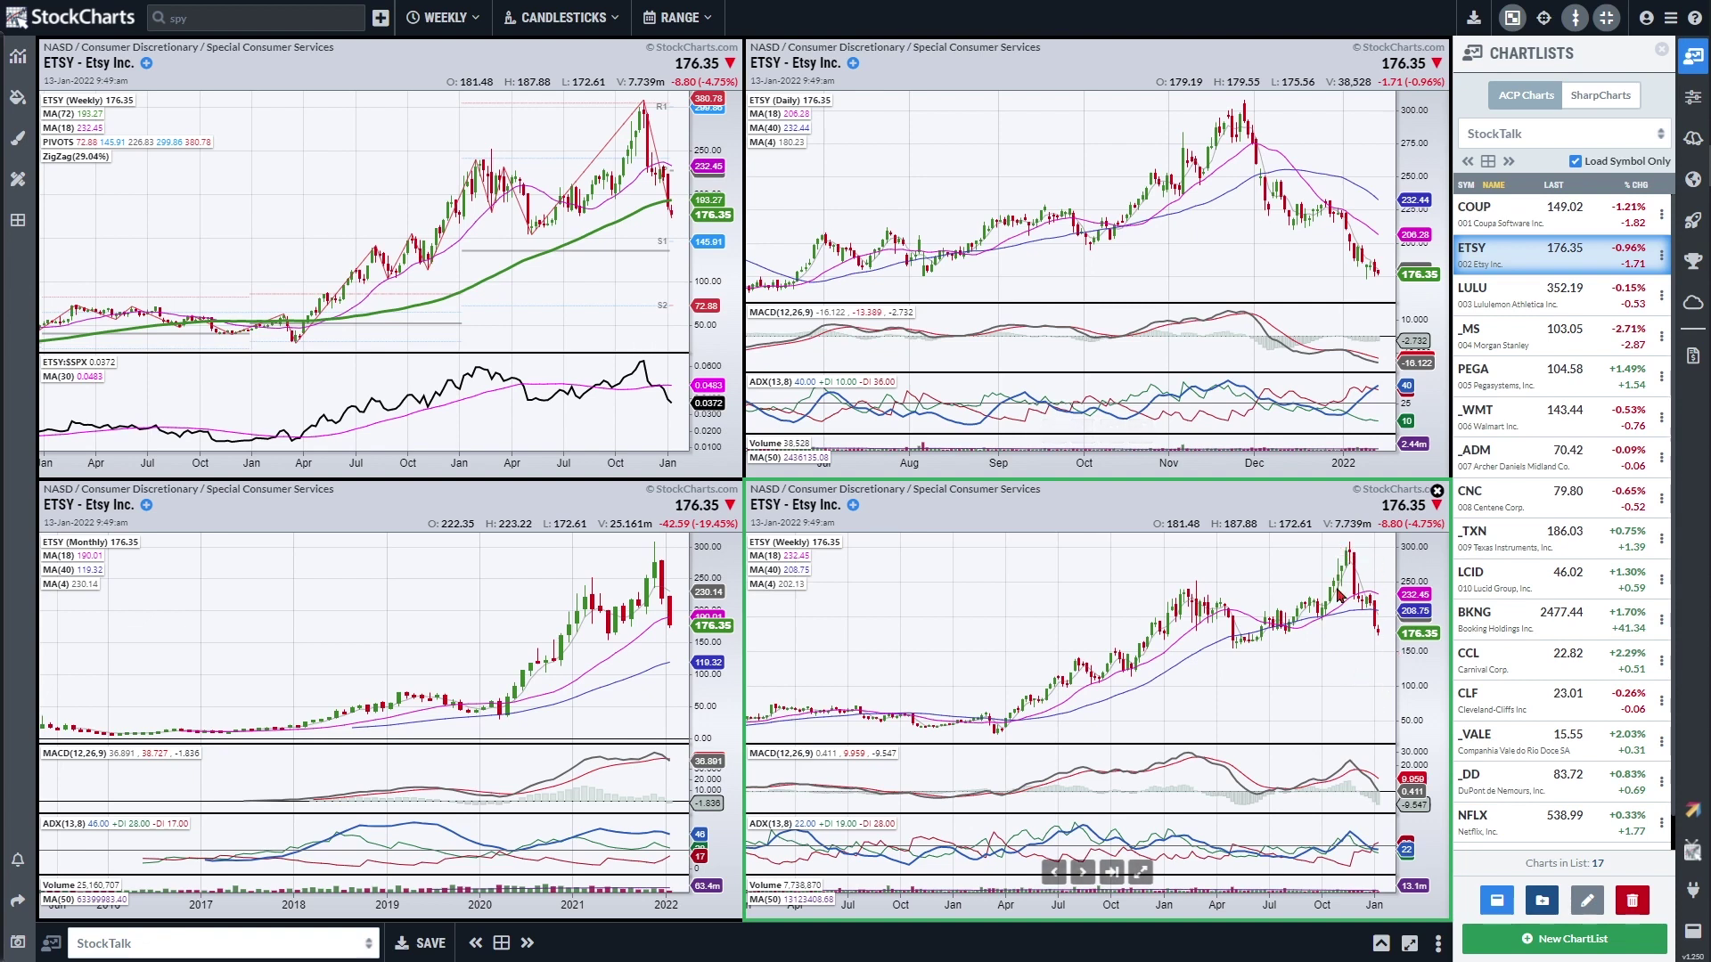
# Enlarge the ETSY weekly chart to examine its price history and indicators, and return to the four-chart layout.
pyautogui.click(1140, 872)
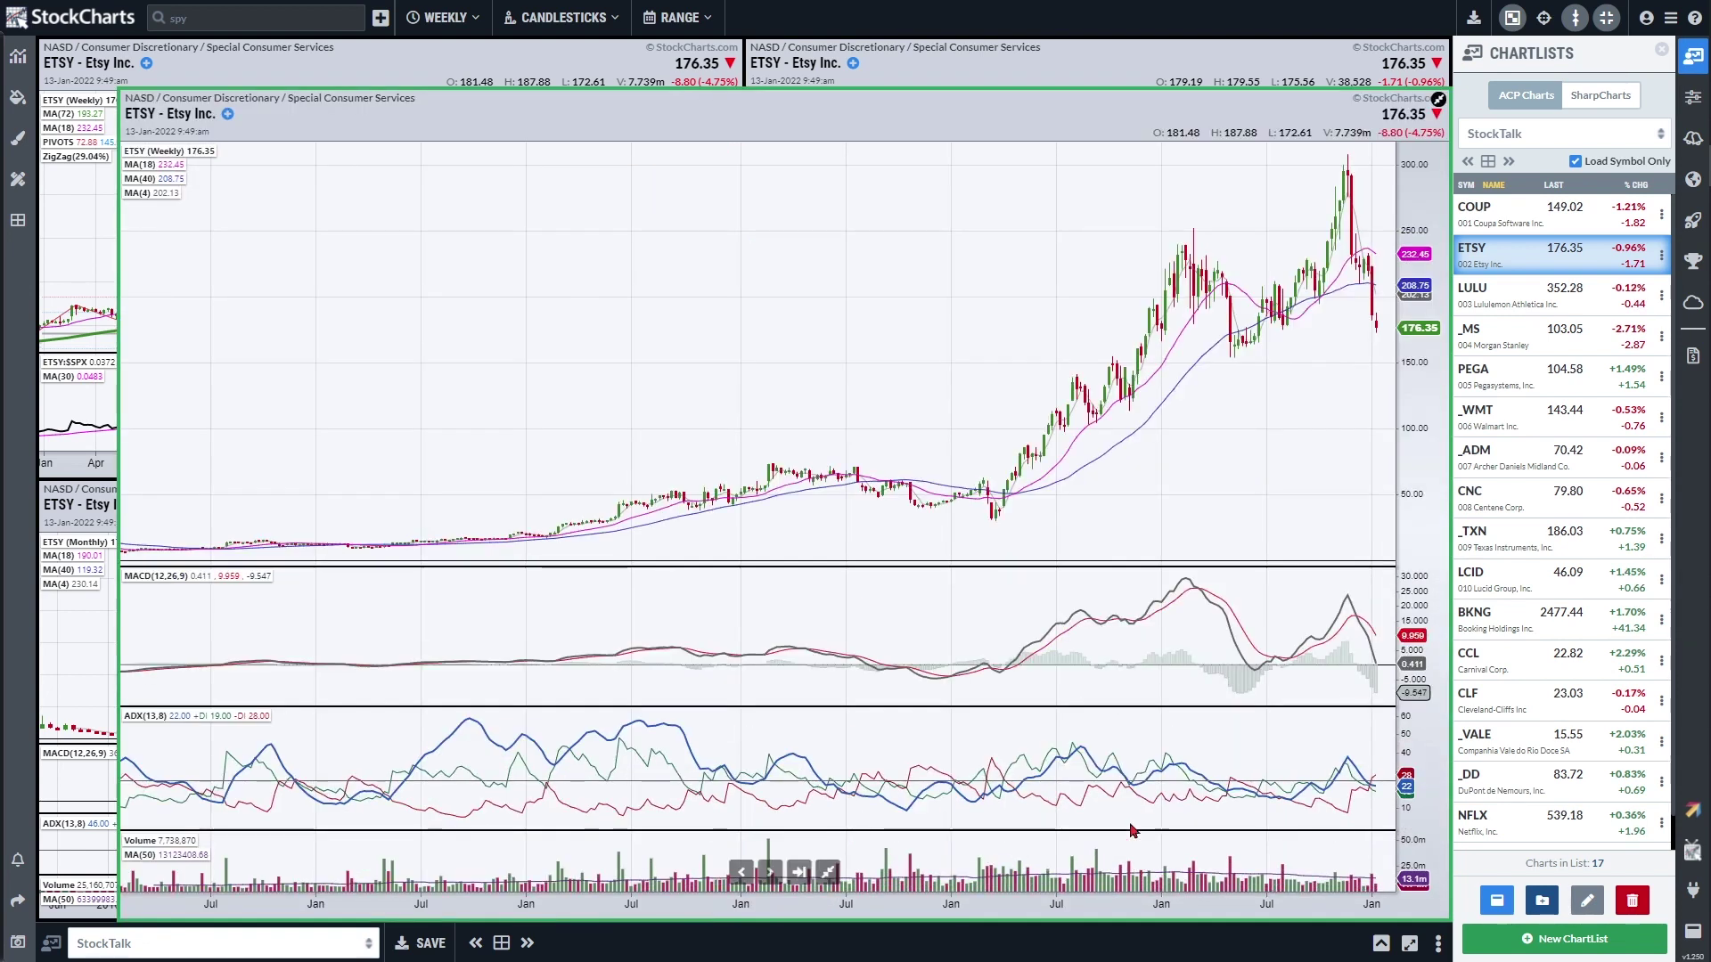
pyautogui.scroll(3, 1094, 289)
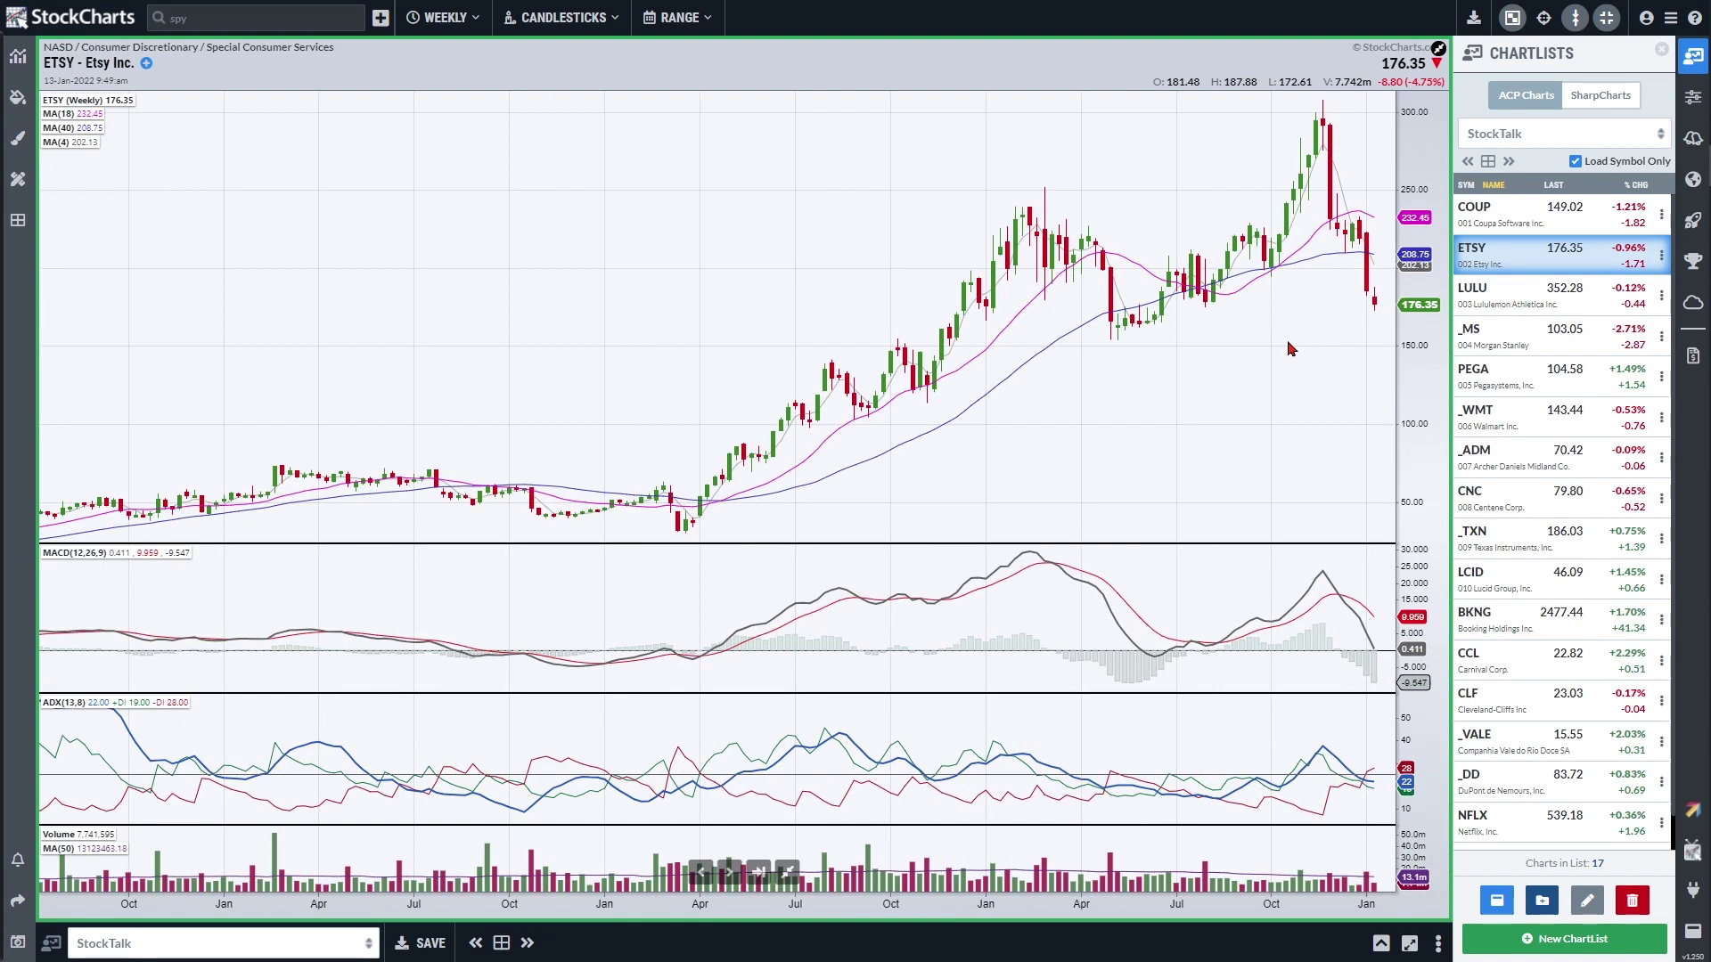
pyautogui.scroll(-3, 1289, 349)
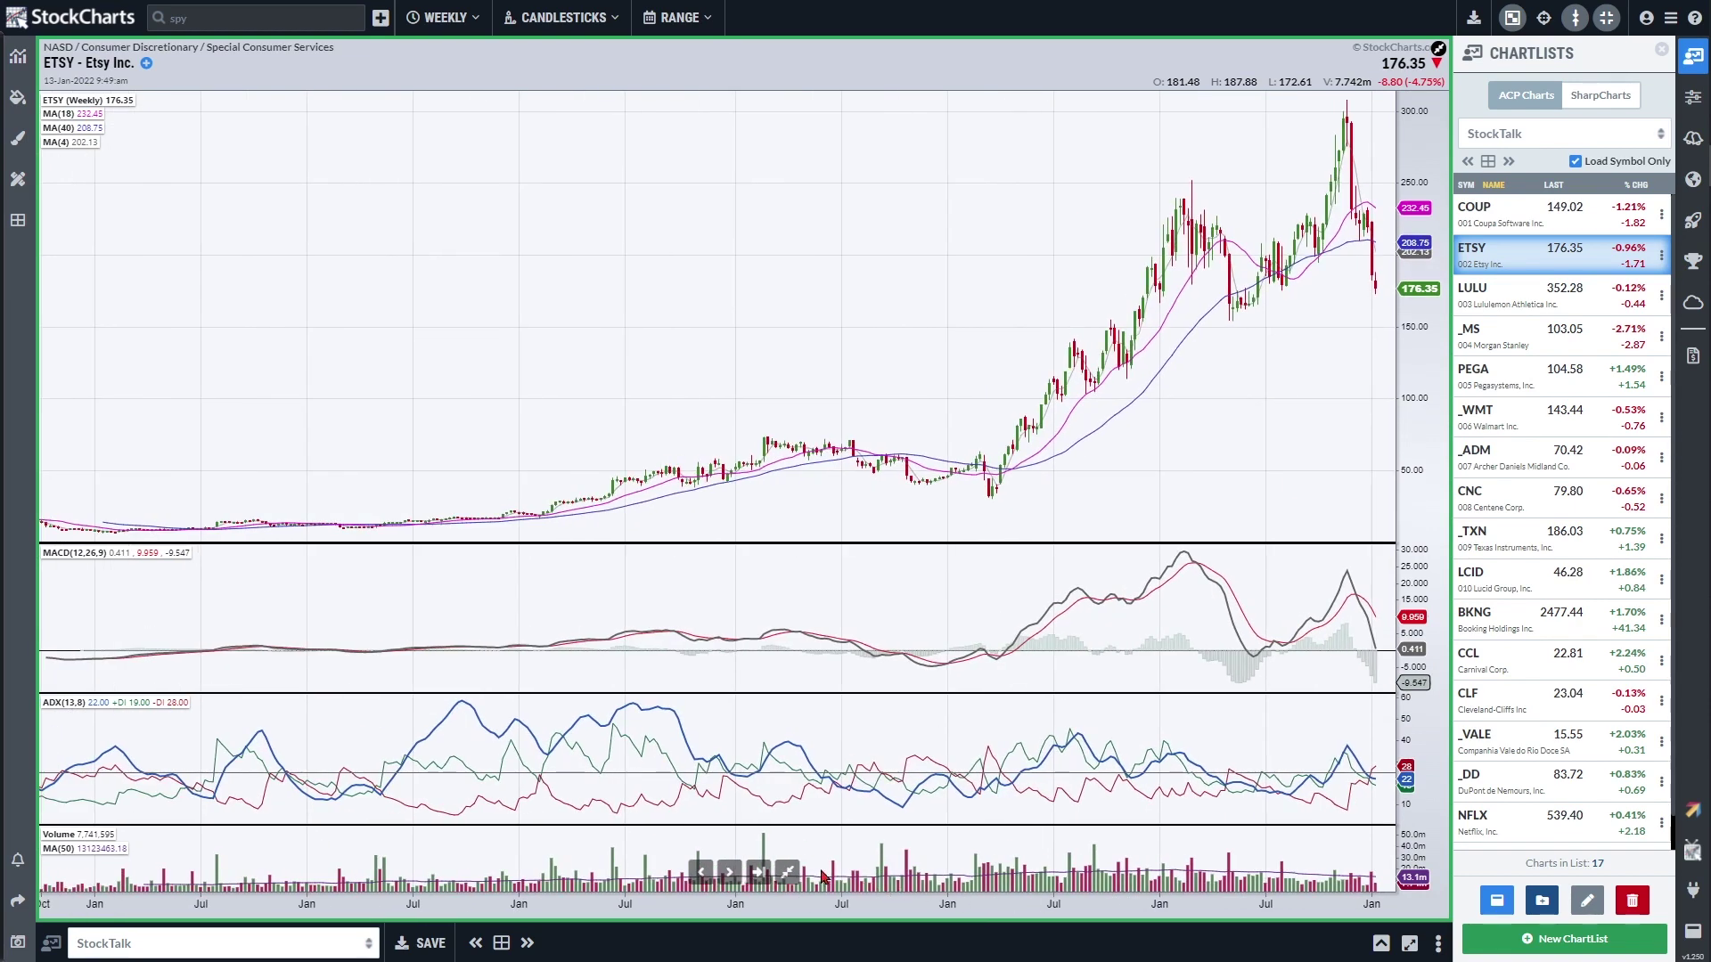
pyautogui.click(787, 872)
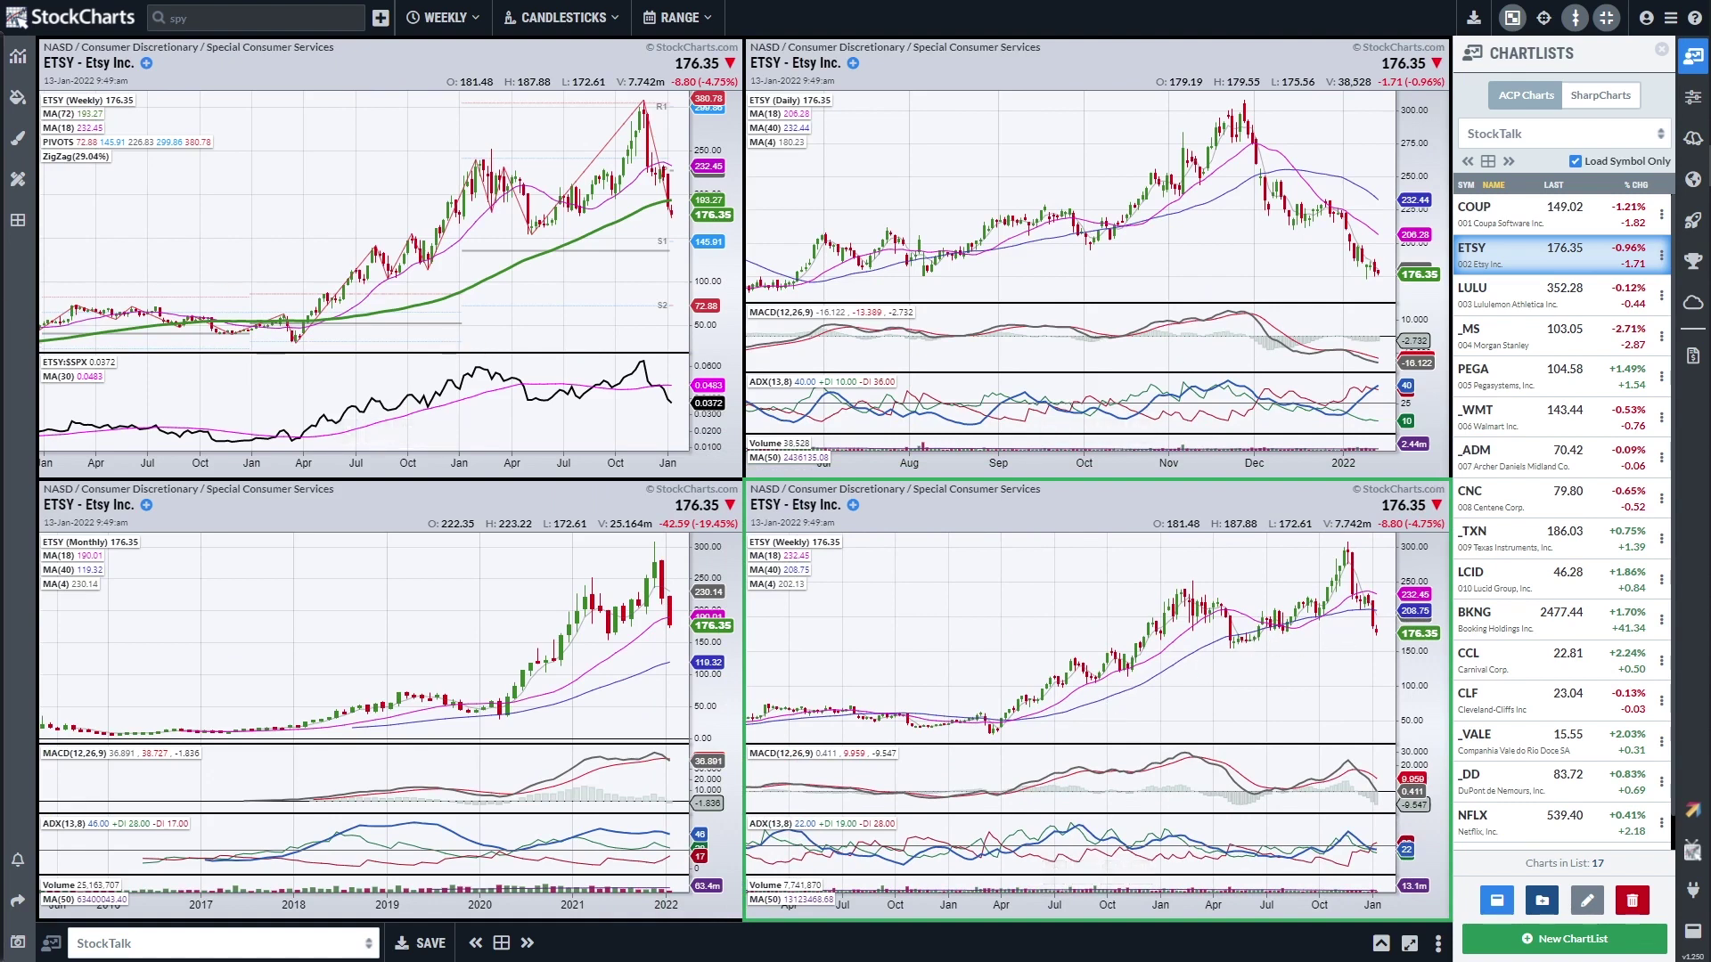
# Outline the resistance and support zones on ETSY's weekly chart in red freehand, and clear the markings.
pyautogui.moveTo(1222, 634)
pyautogui.mouseDown()
pyautogui.moveTo(1372, 658)
pyautogui.moveTo(1207, 636)
pyautogui.moveTo(1376, 649)
pyautogui.moveTo(1383, 617)
pyautogui.moveTo(1326, 594)
pyautogui.moveTo(1145, 590)
pyautogui.moveTo(1383, 599)
pyautogui.moveTo(1145, 590)
pyautogui.mouseUp()
pyautogui.moveTo(1391, 613); pyautogui.dragTo(1341, 616)
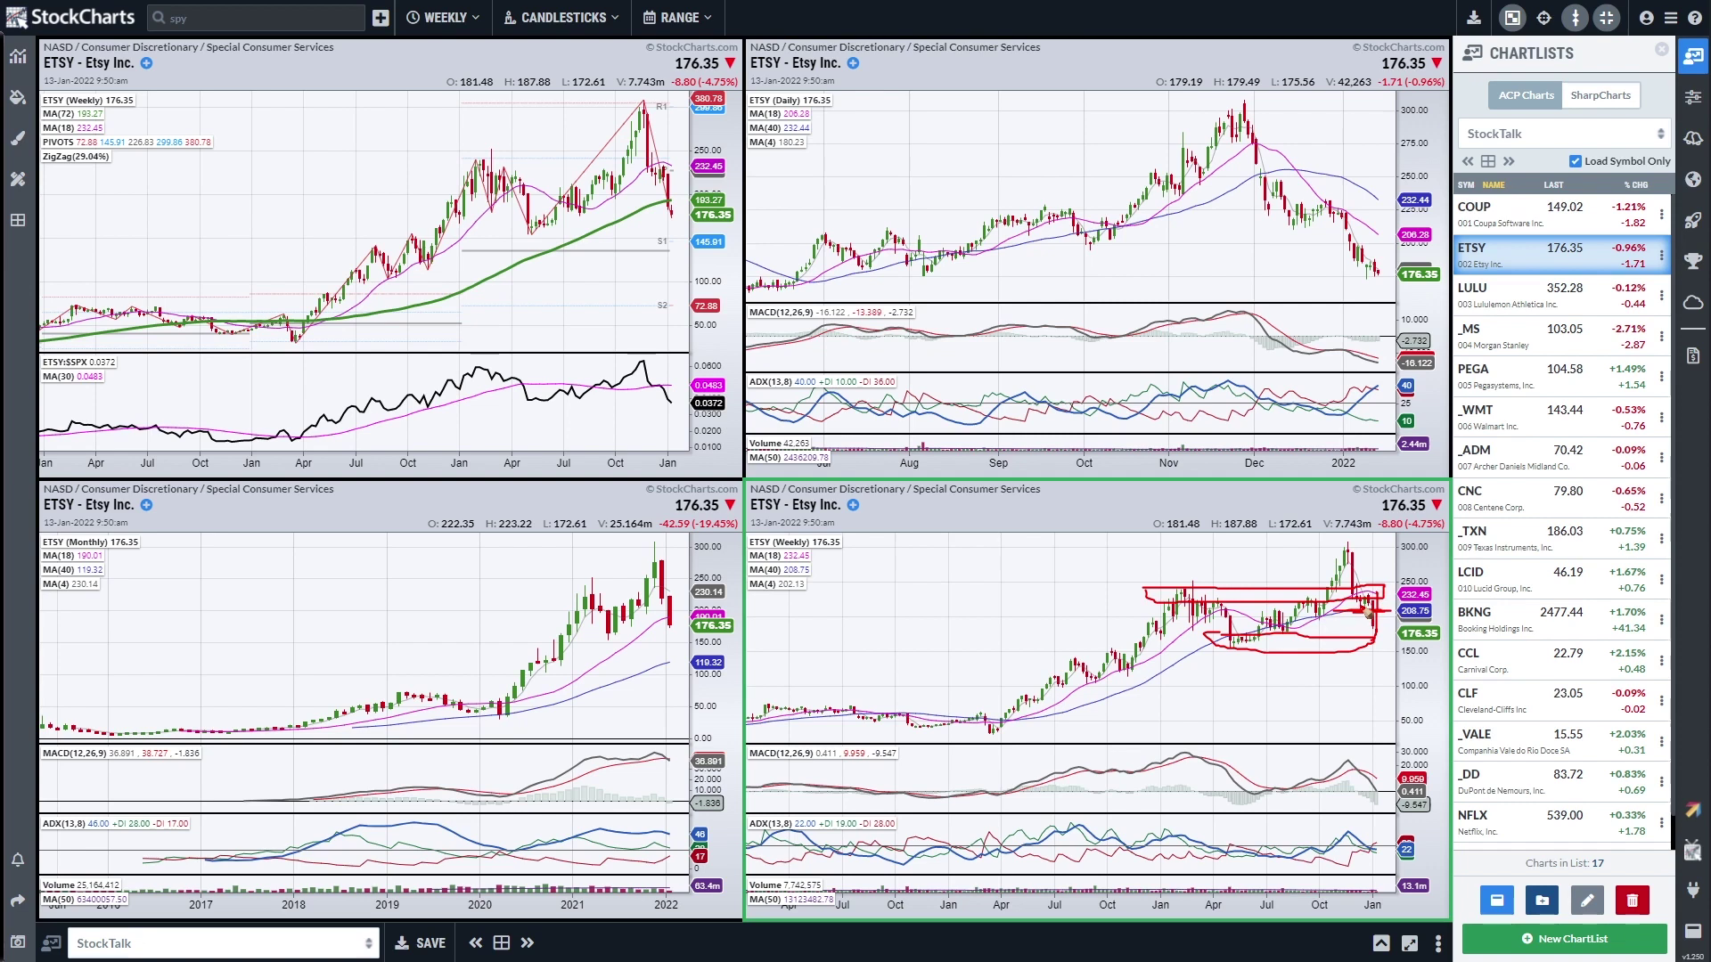
pyautogui.press('e')
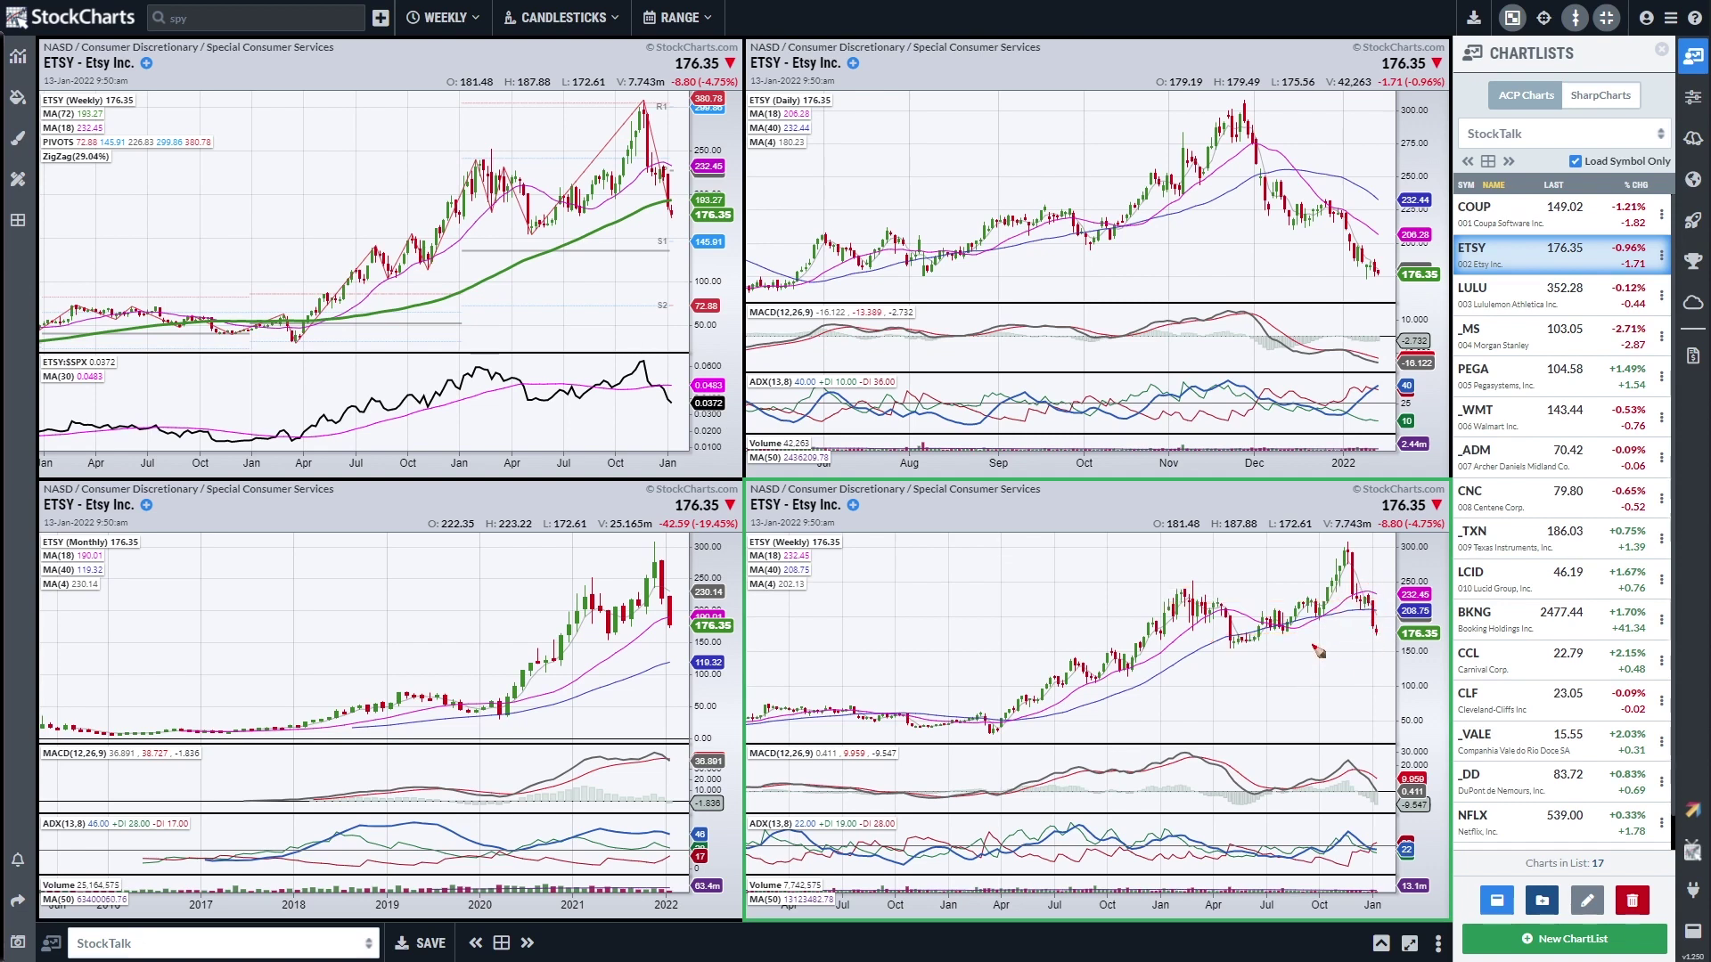
# Load LULU from the chart list and examine its monthly chart enlarged, returning to the four-chart layout.
pyautogui.moveTo(1265, 654)
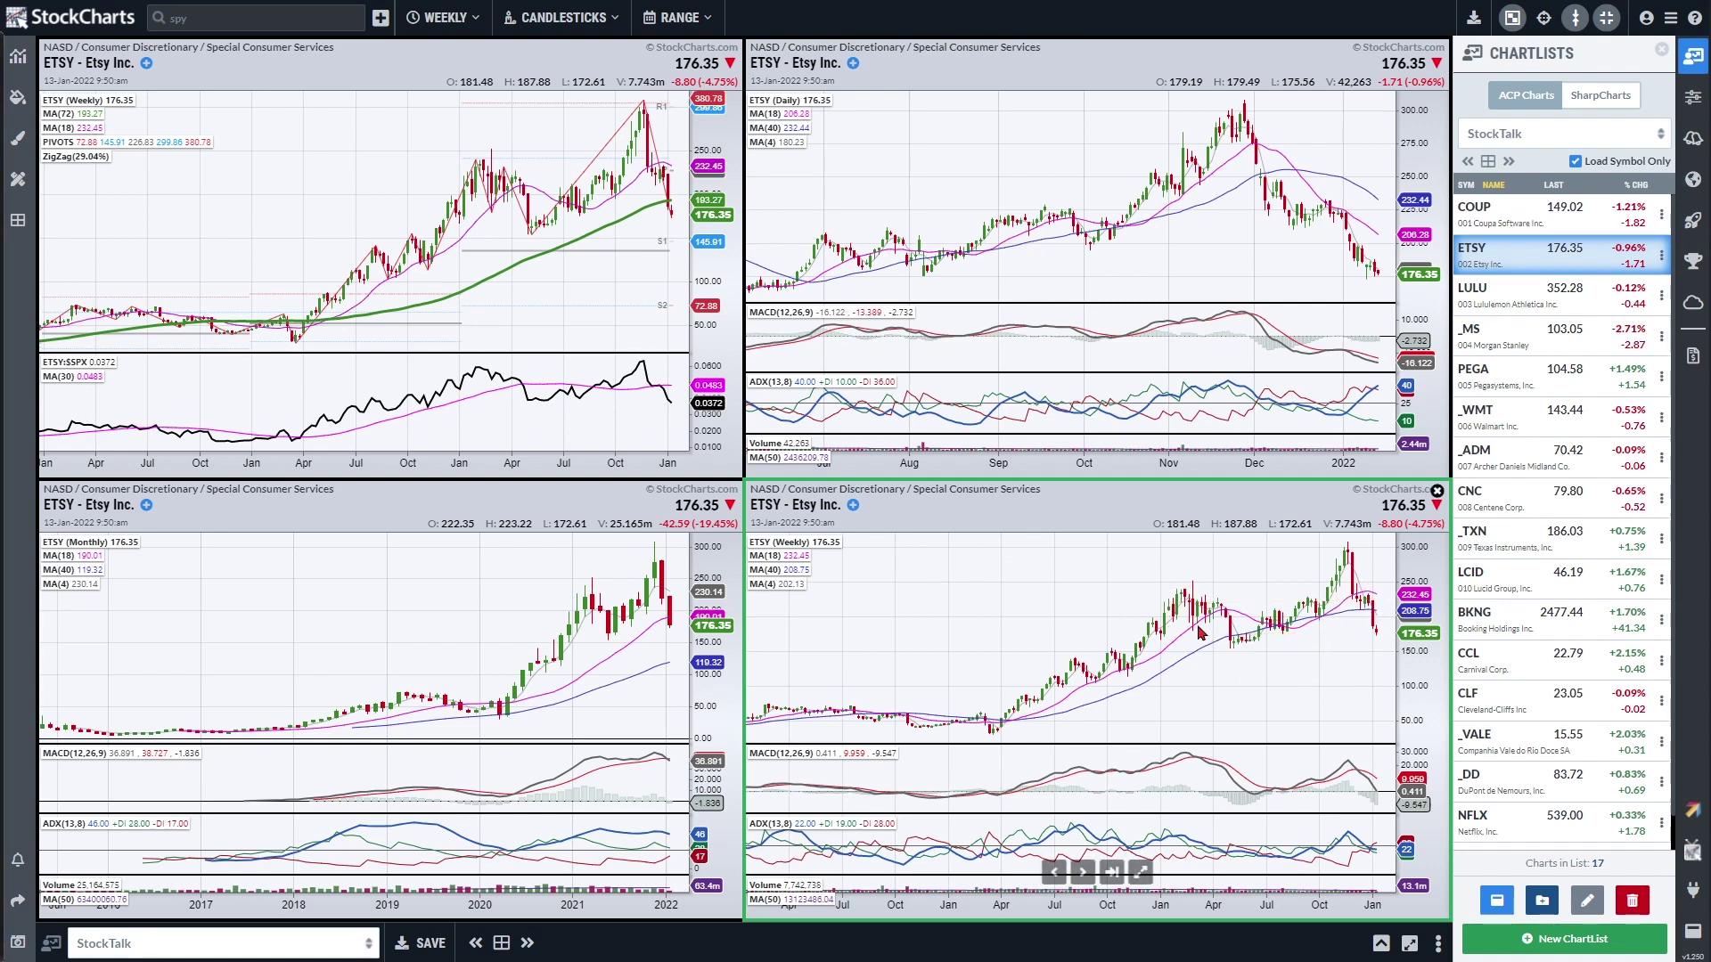
pyautogui.moveTo(656, 550)
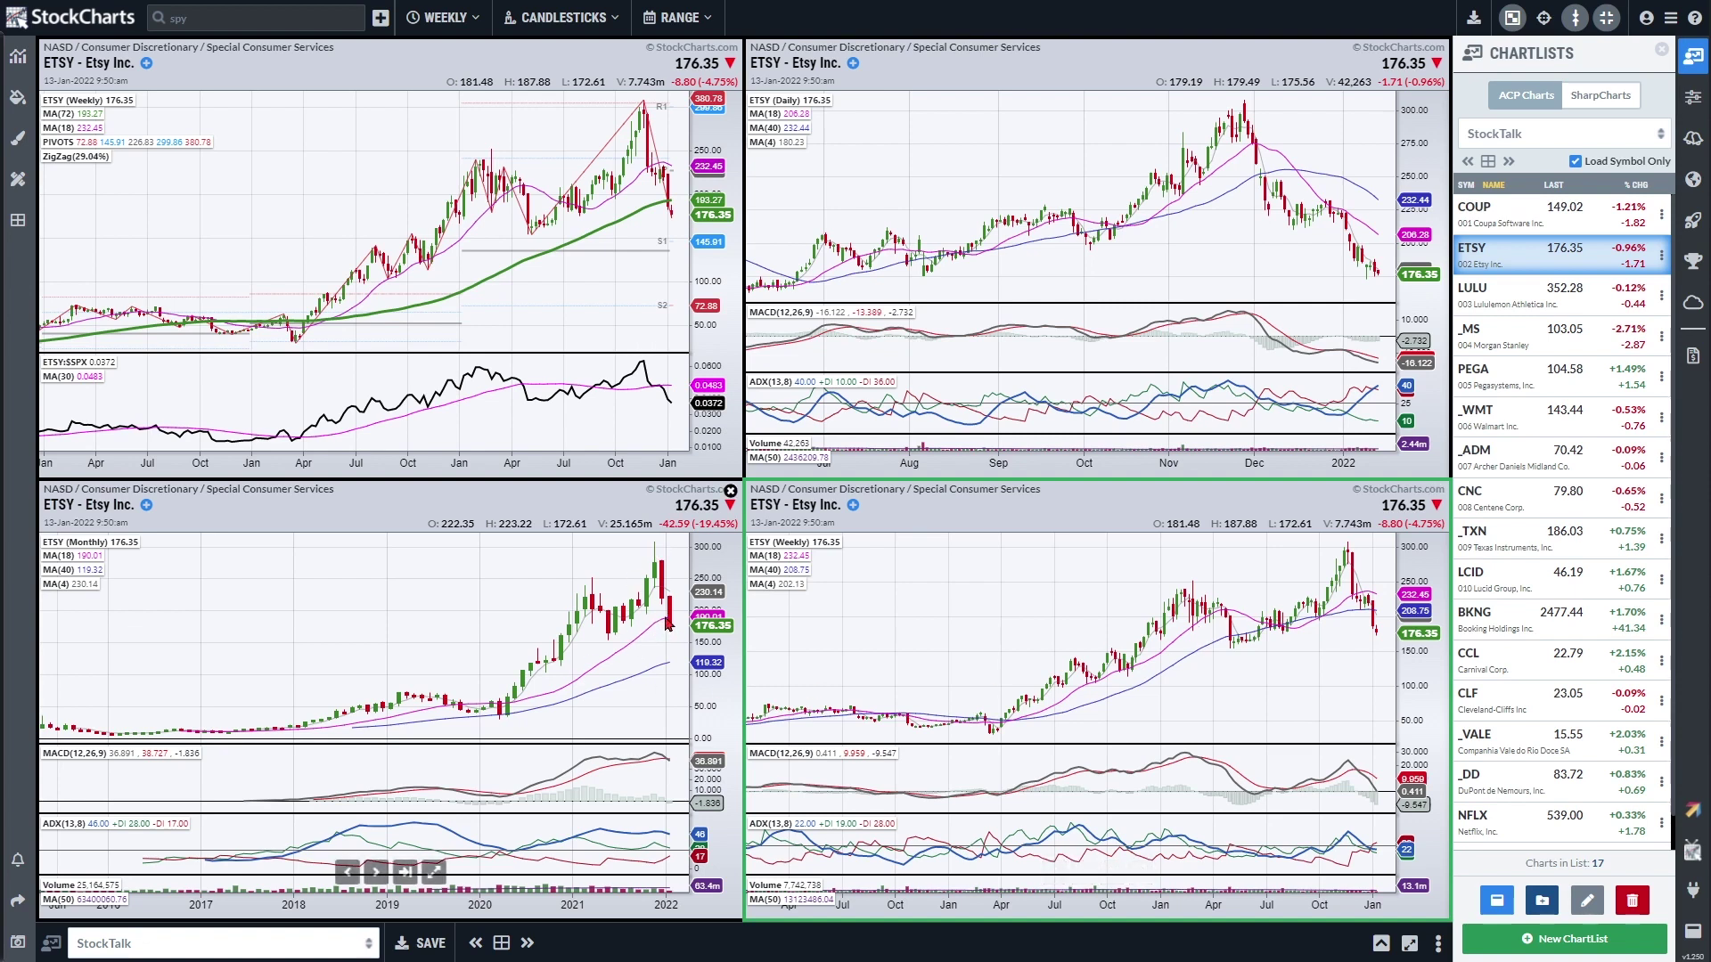
pyautogui.moveTo(1352, 571)
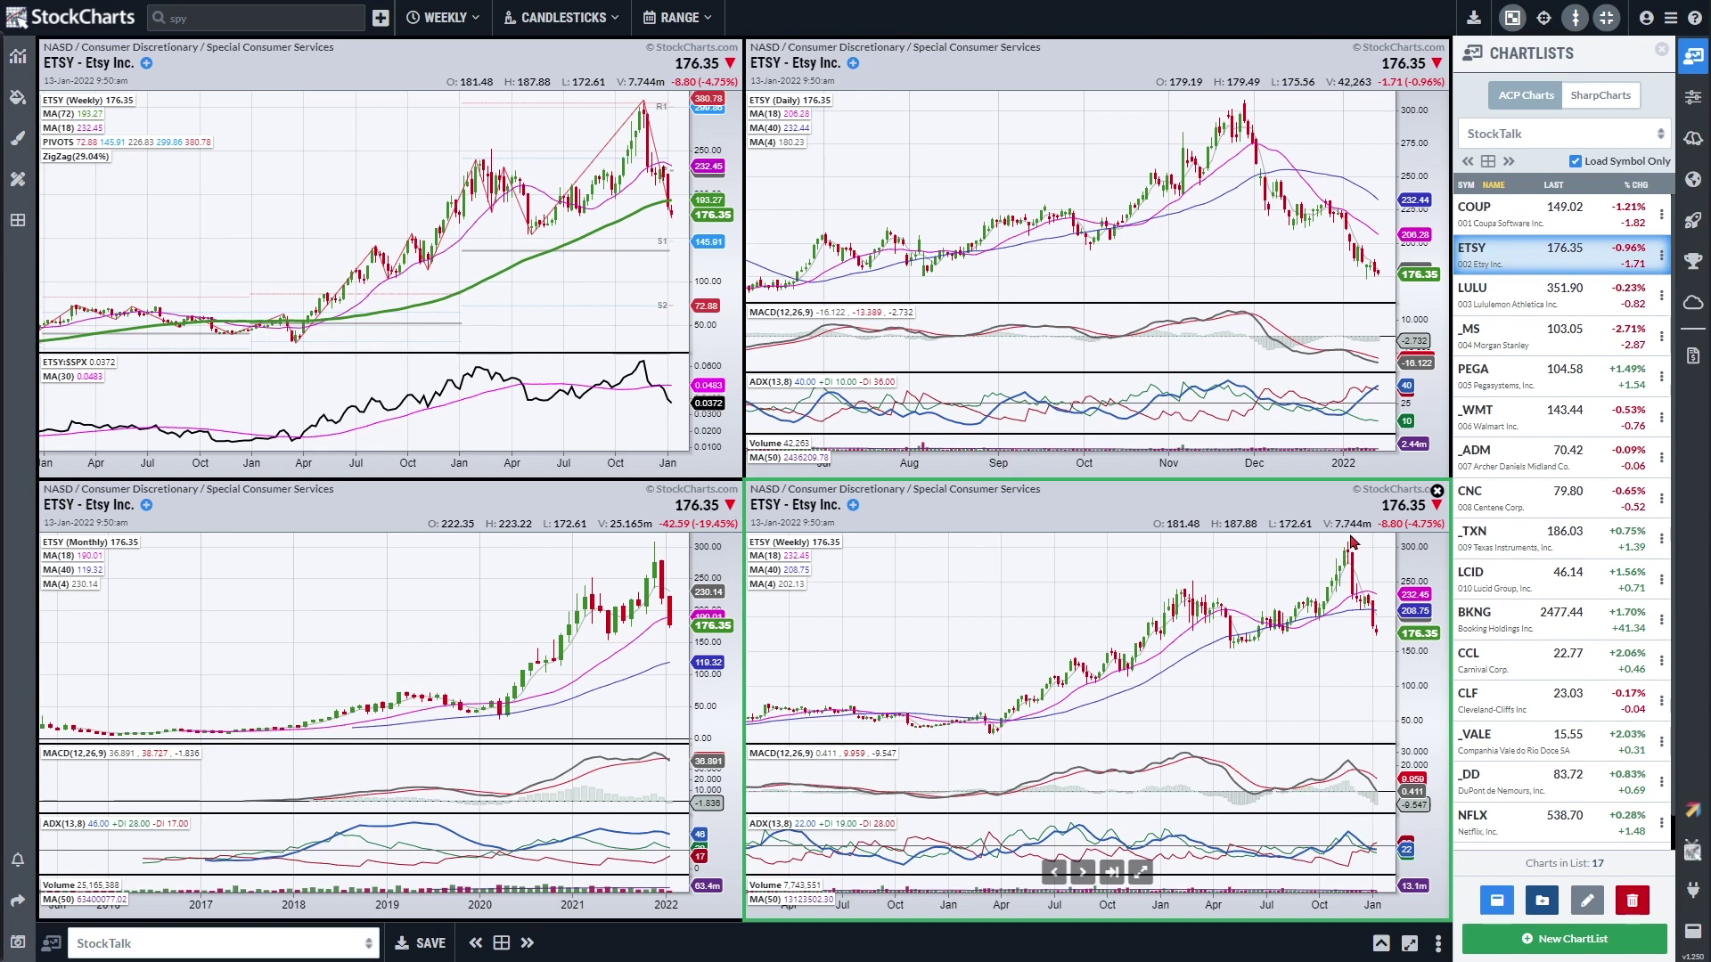
pyautogui.press('Down')
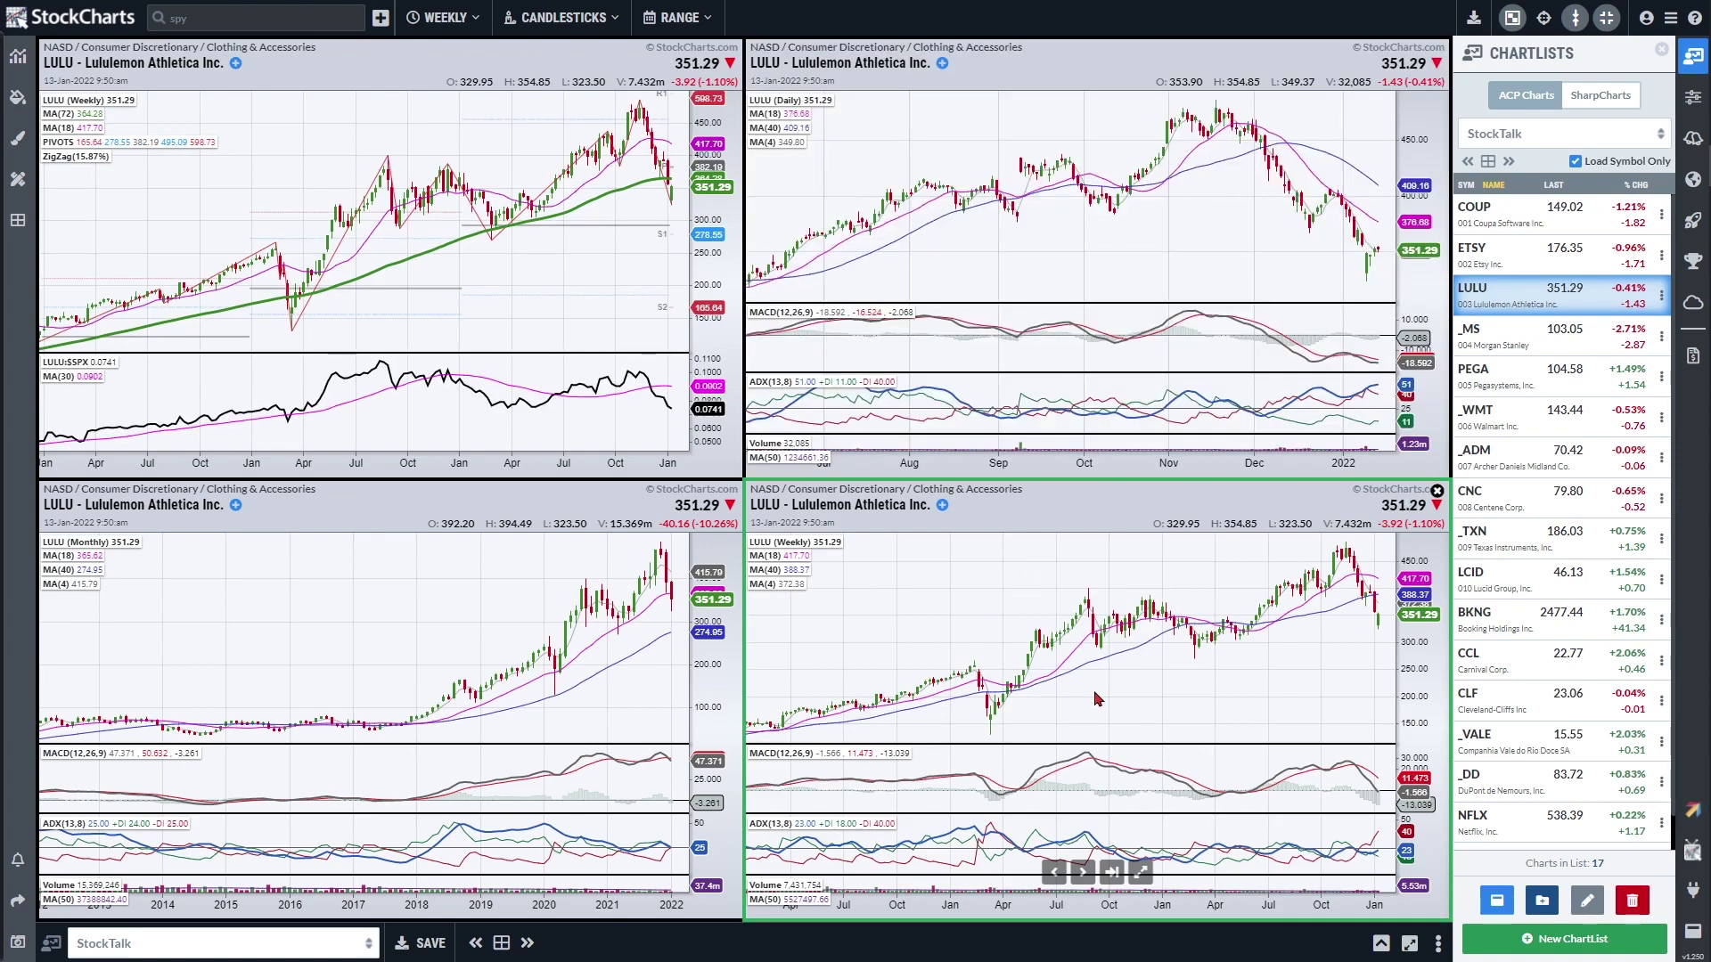
pyautogui.click(450, 700)
pyautogui.click(433, 873)
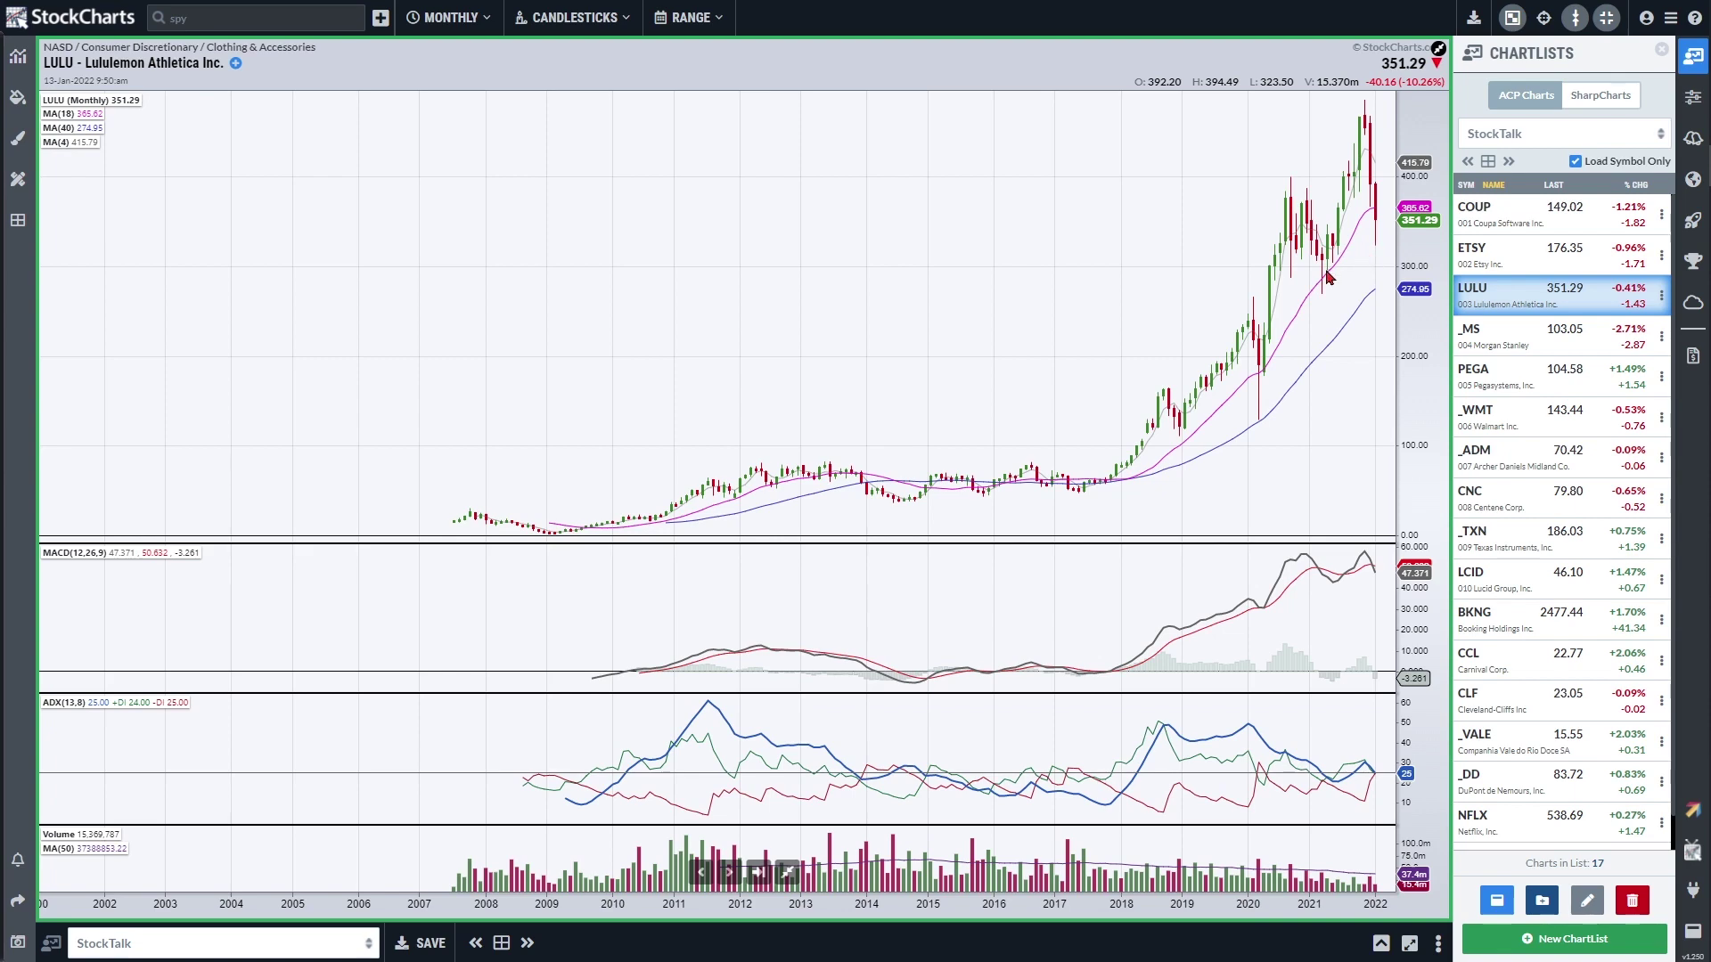
pyautogui.click(788, 873)
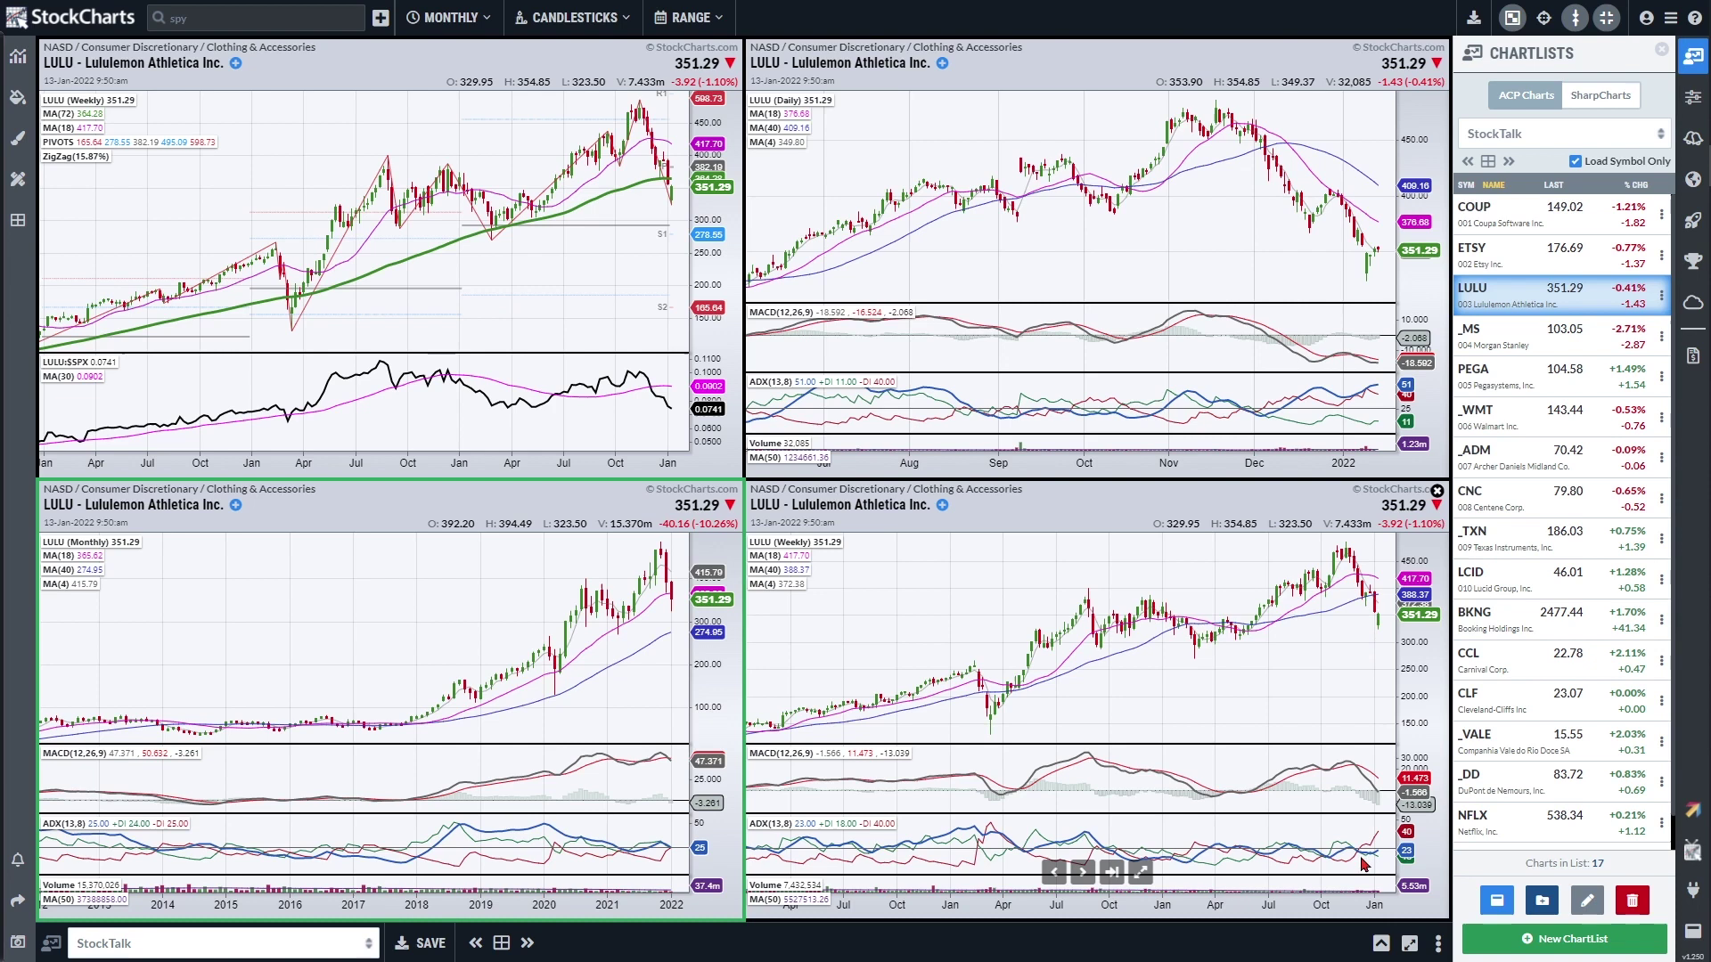
# Mark the latest ADX upturn and the recent price drop on LULU's enlarged weekly chart, and clear the marks.
pyautogui.click(1140, 873)
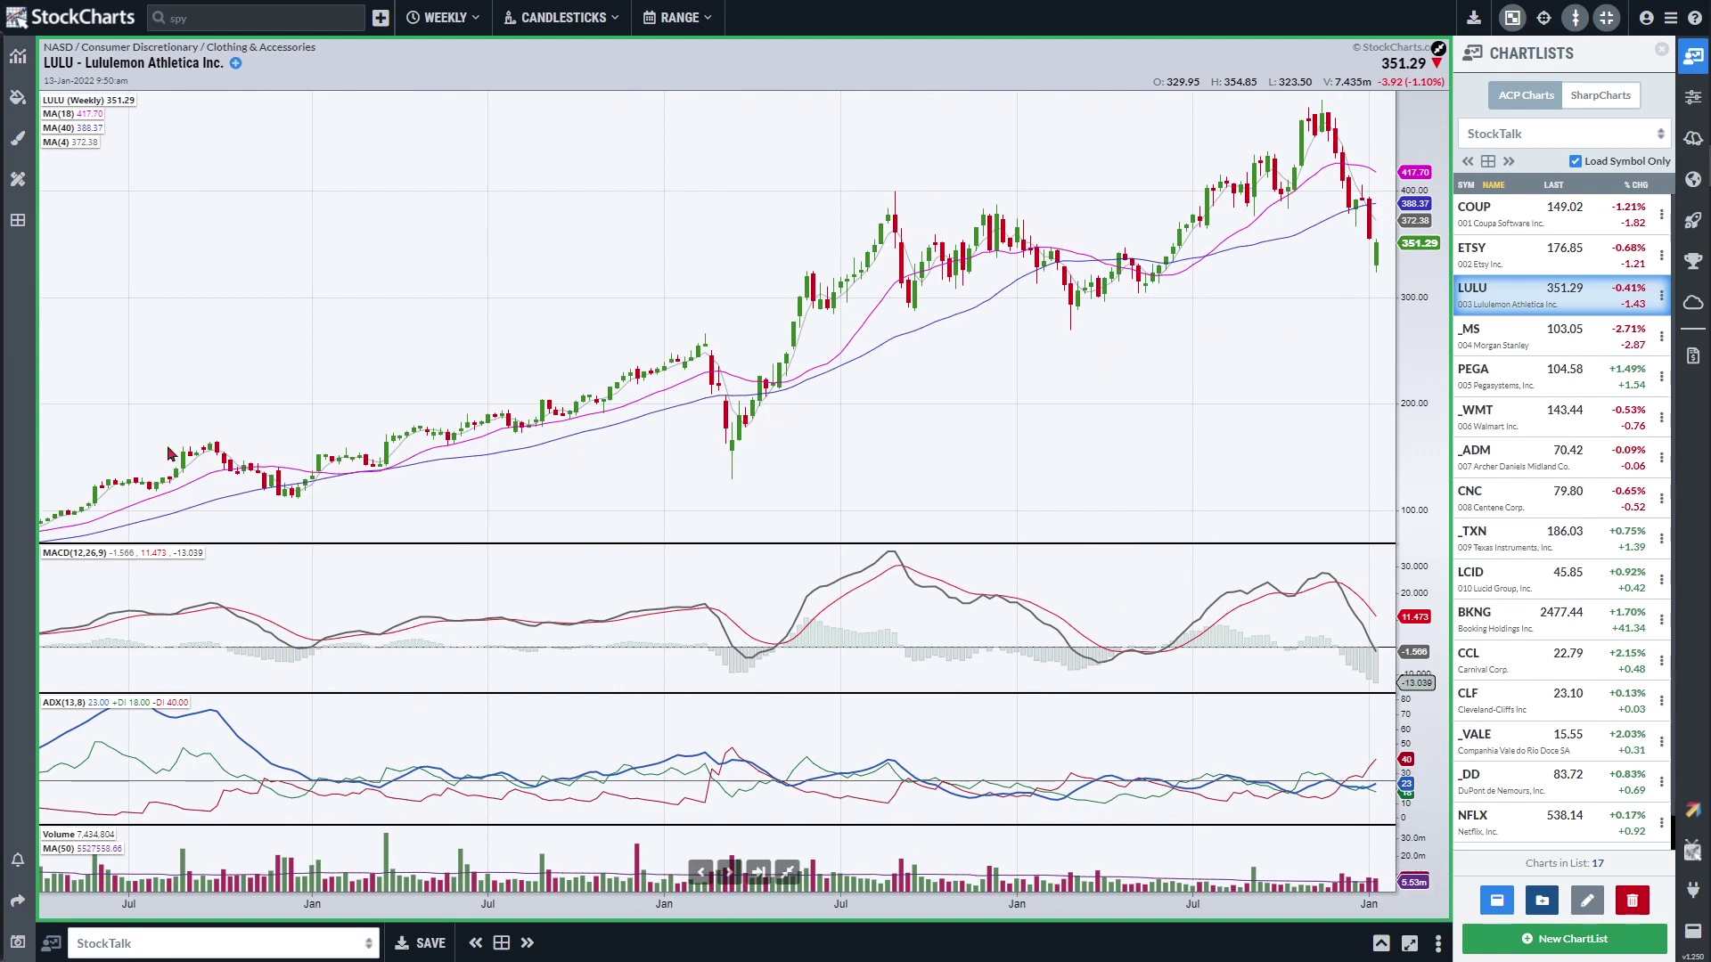
pyautogui.moveTo(1351, 753)
pyautogui.mouseDown()
pyautogui.moveTo(1388, 759)
pyautogui.moveTo(1370, 784)
pyautogui.moveTo(1337, 757)
pyautogui.moveTo(1367, 748)
pyautogui.mouseUp()
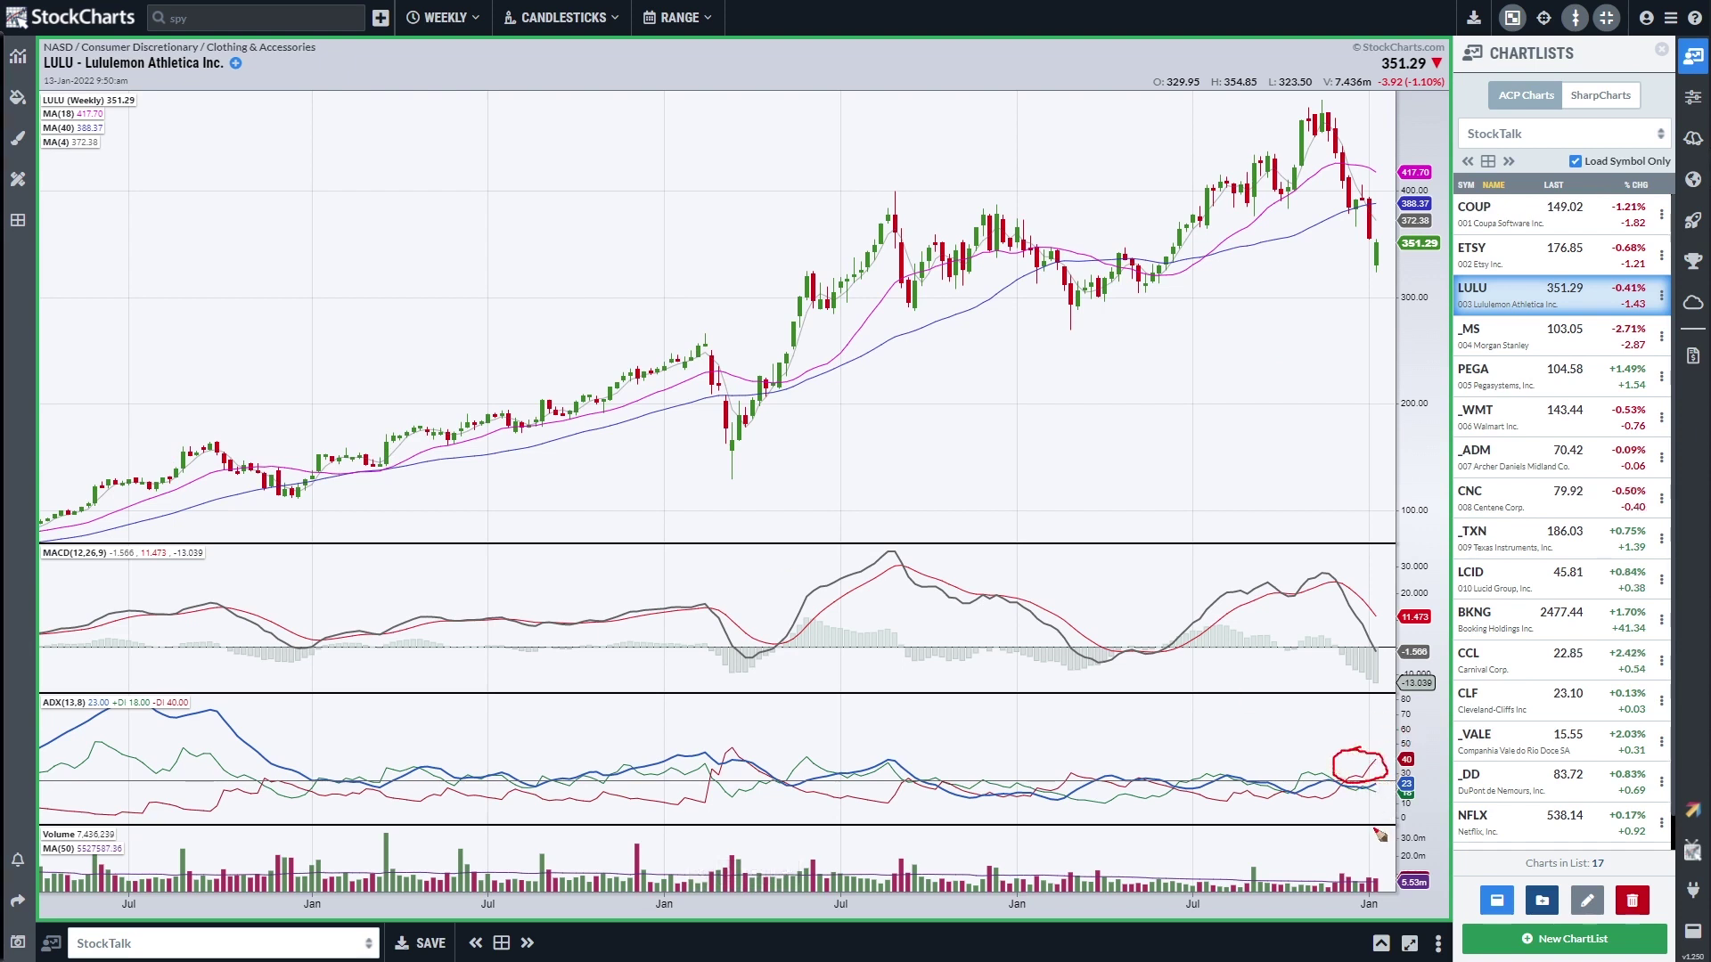
pyautogui.moveTo(1336, 117); pyautogui.dragTo(1380, 264)
pyautogui.press('e')
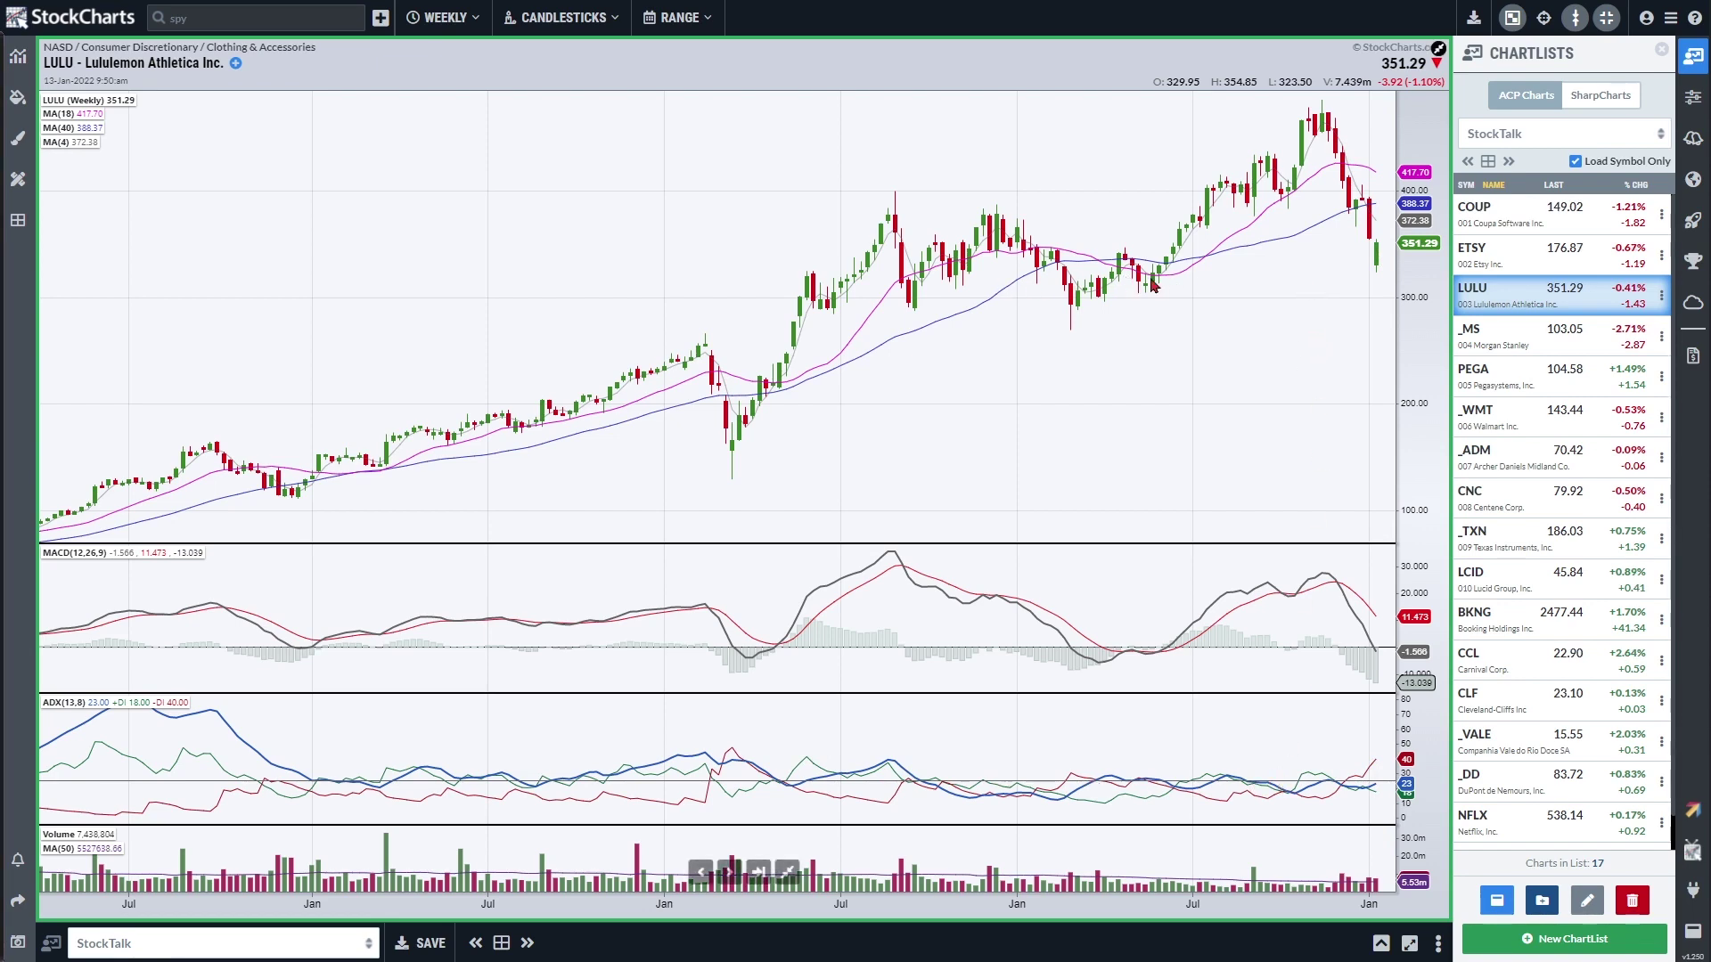
pyautogui.click(788, 872)
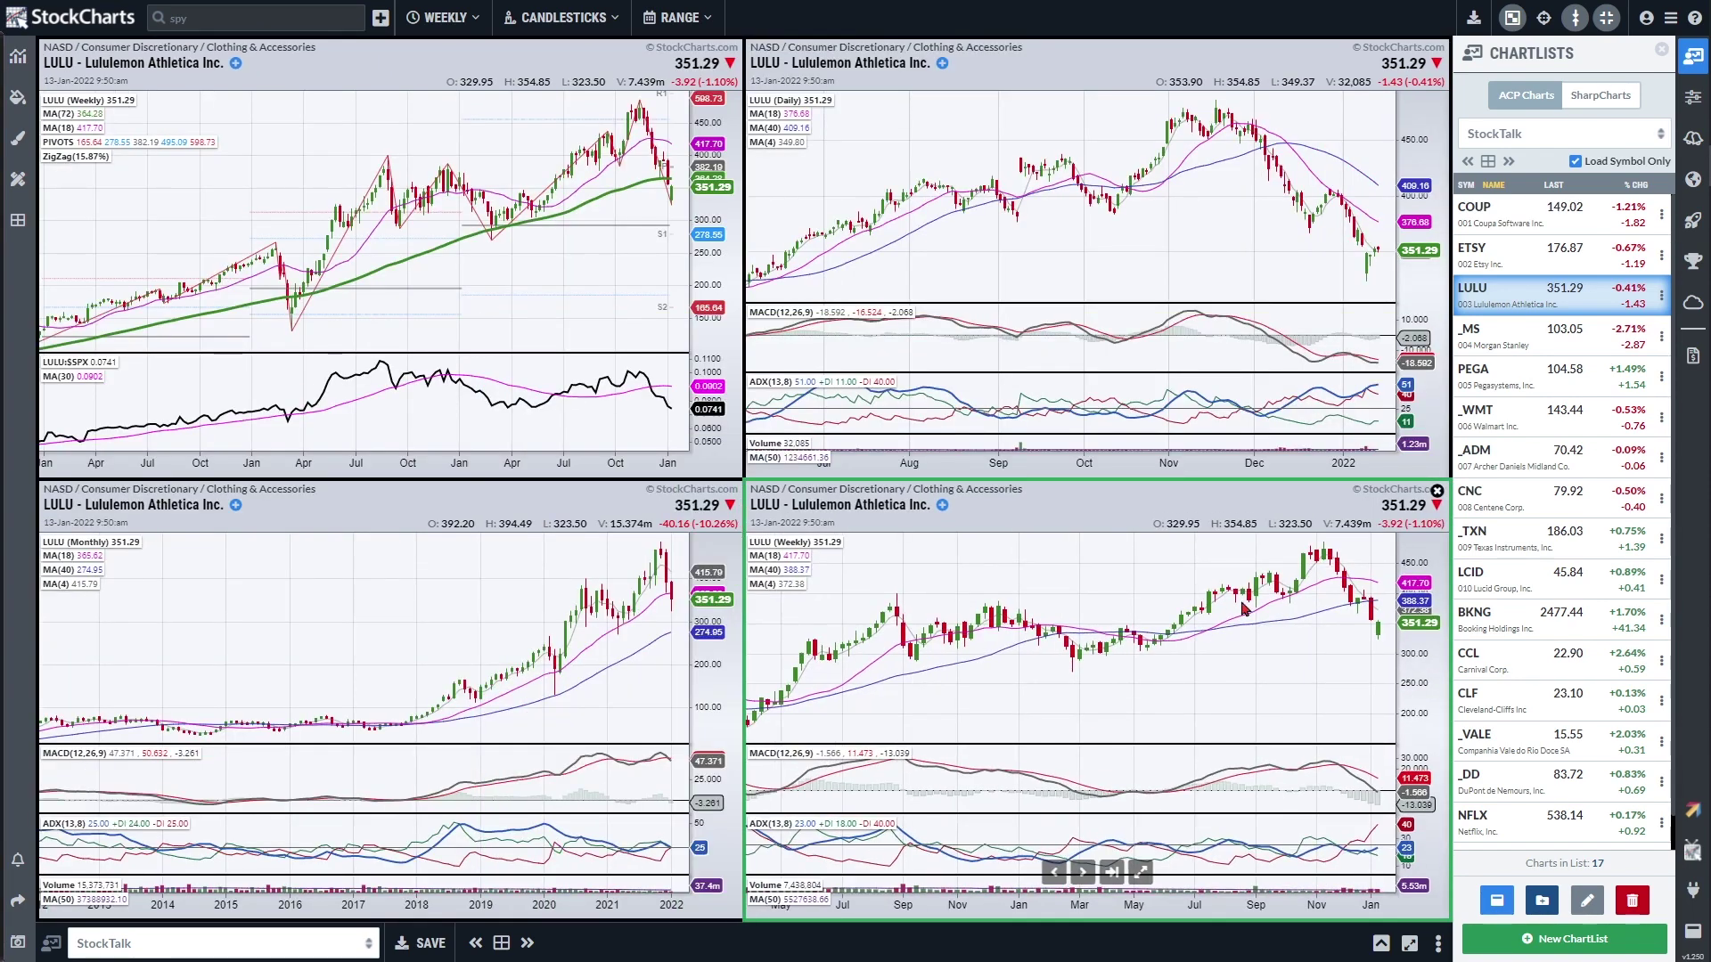
pyautogui.scroll(-2, 1307, 642)
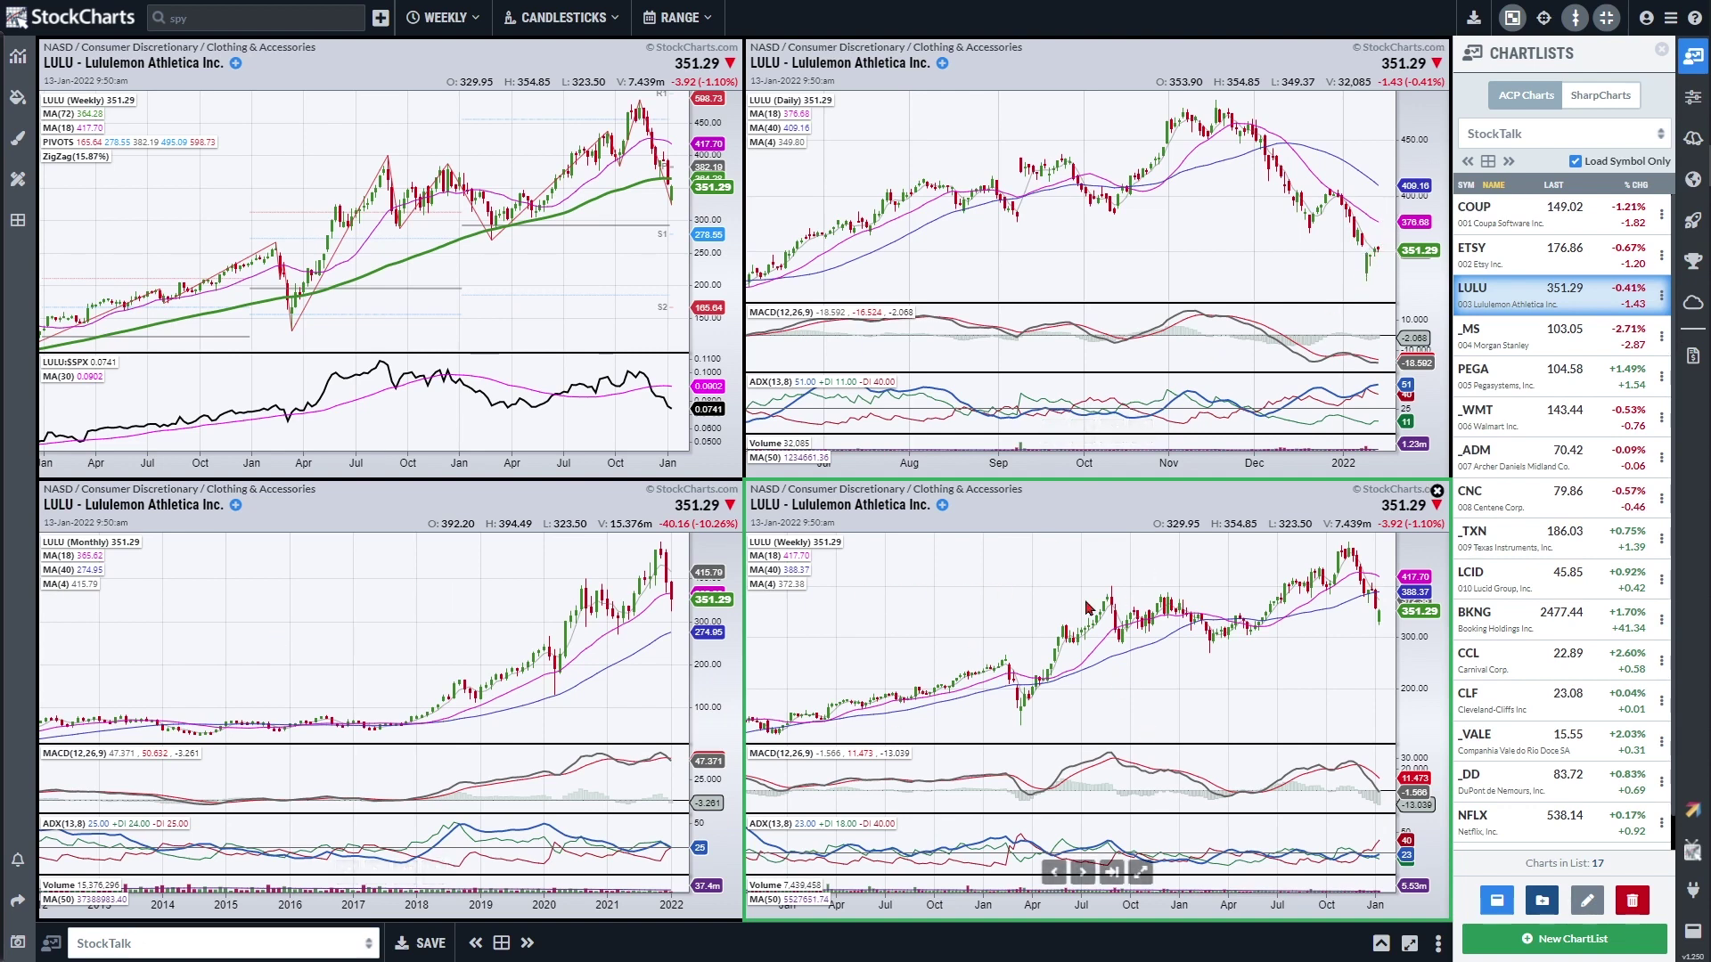
# Load _MS from the chart list and highlight the latest candles on its enlarged weekly chart, clearing the mark and restoring the layout.
pyautogui.press('Down')
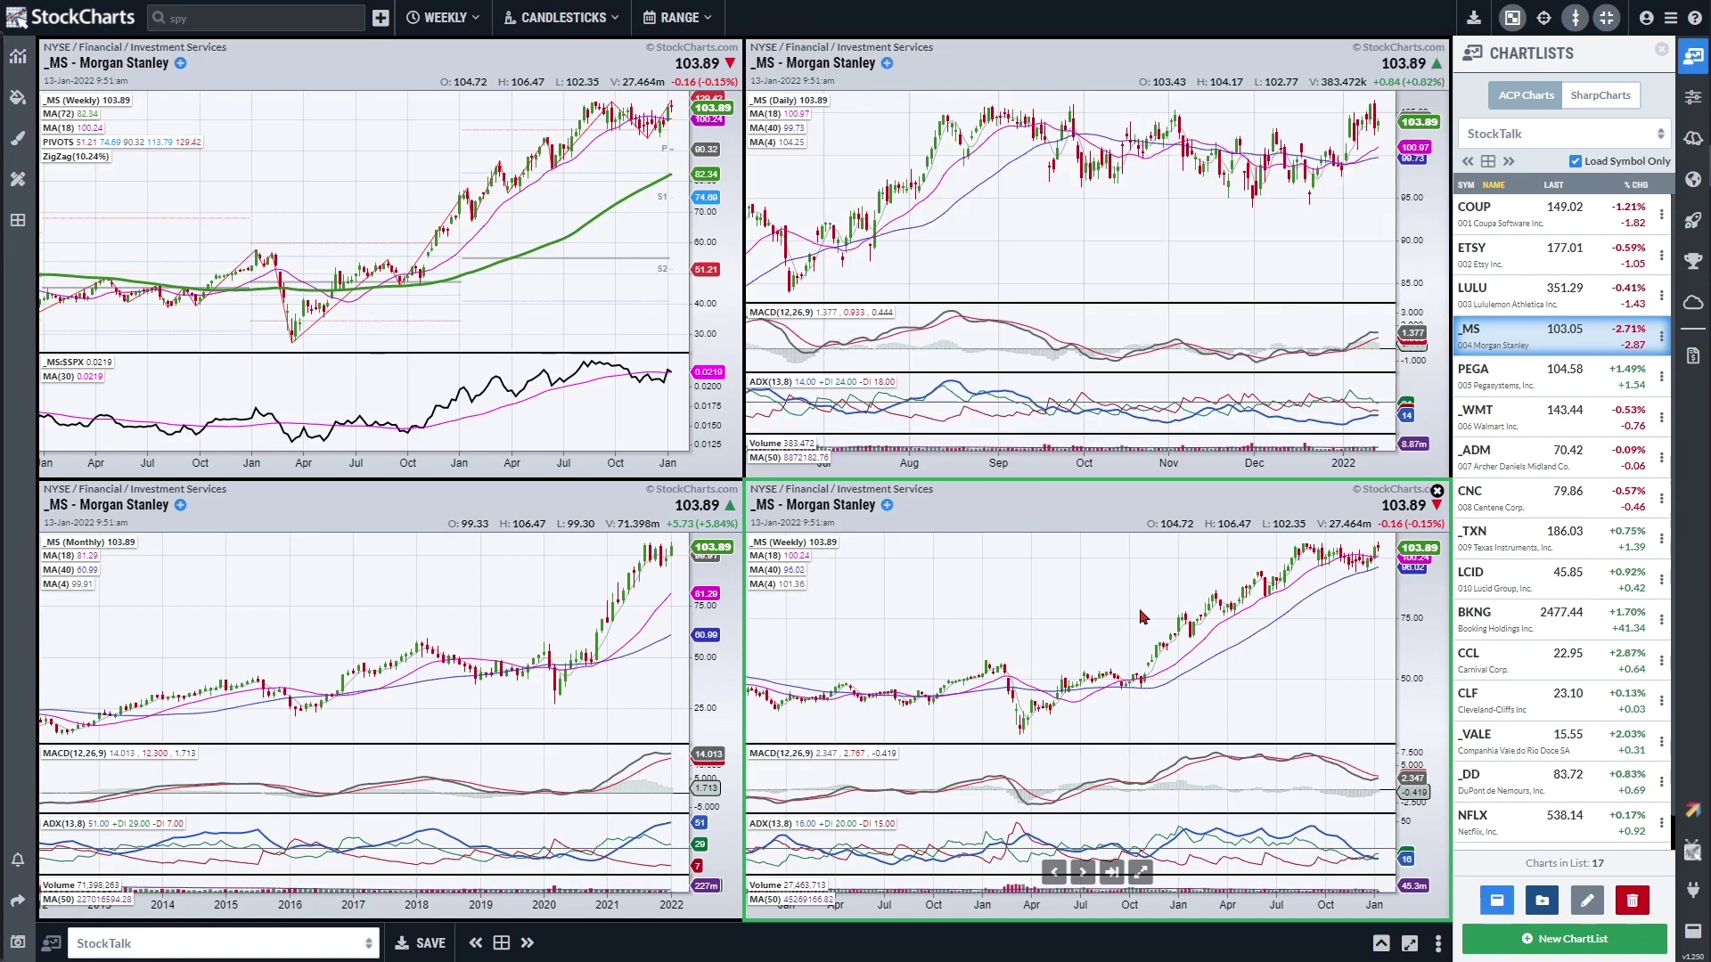
pyautogui.click(1140, 872)
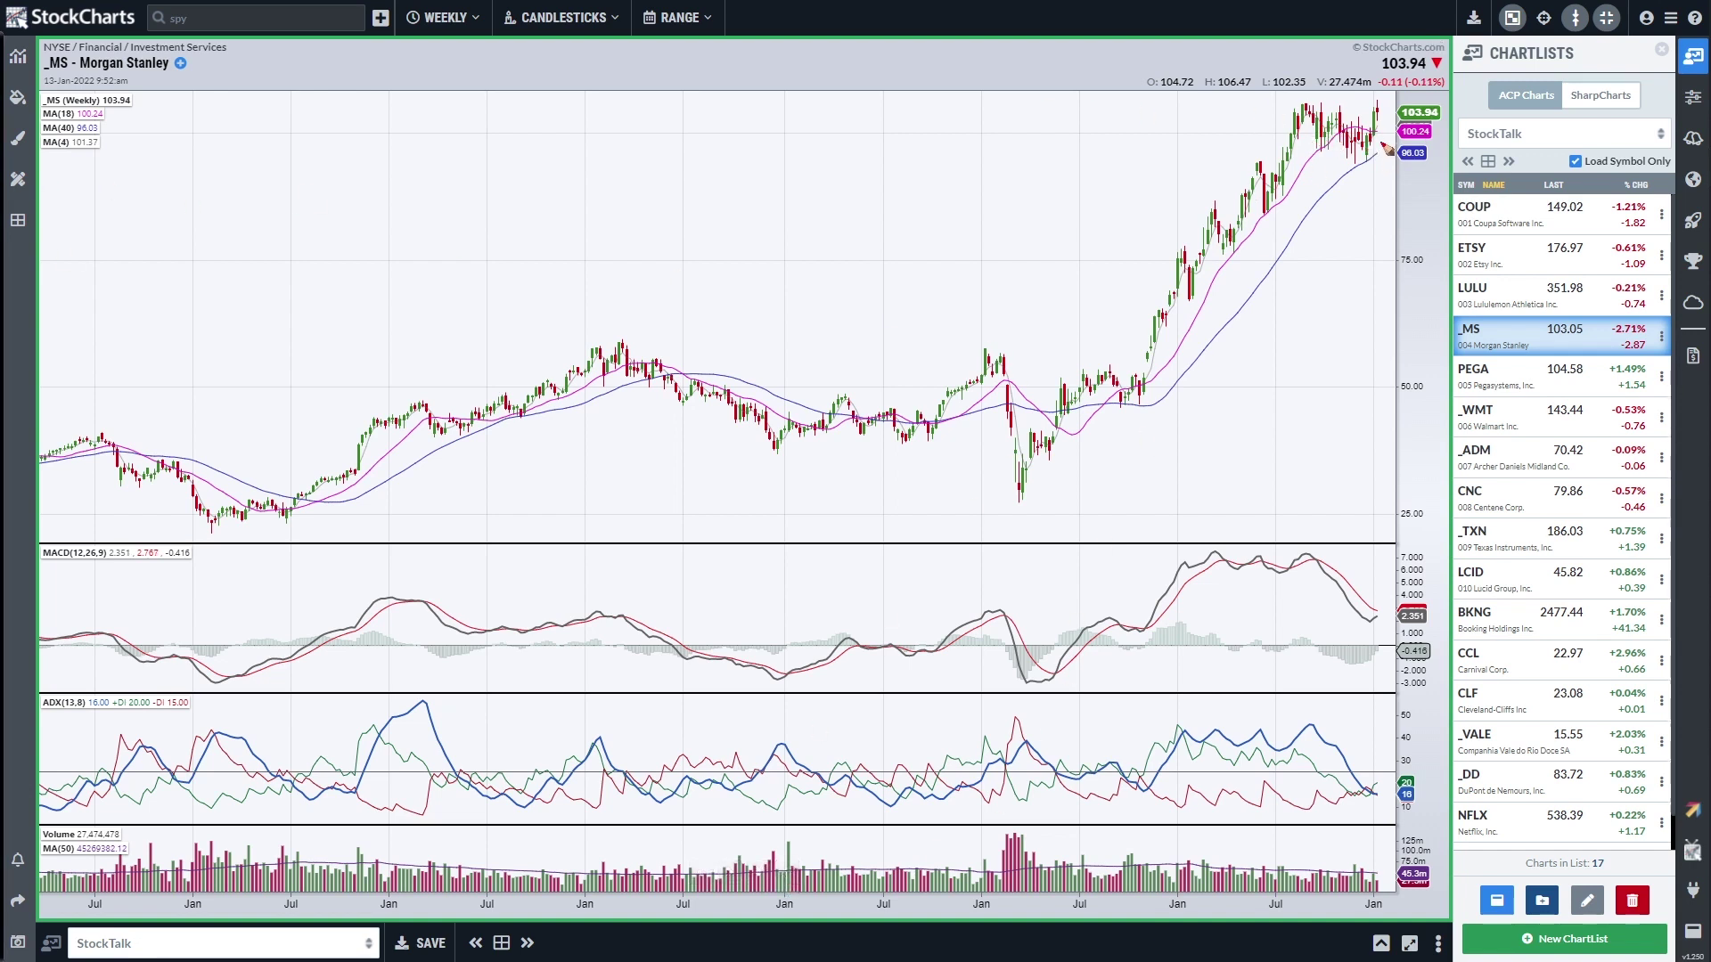
pyautogui.moveTo(1370, 162)
pyautogui.mouseDown()
pyautogui.moveTo(1378, 132)
pyautogui.moveTo(1415, 160)
pyautogui.moveTo(1406, 124)
pyautogui.mouseUp()
pyautogui.press('Delete')
pyautogui.click(787, 876)
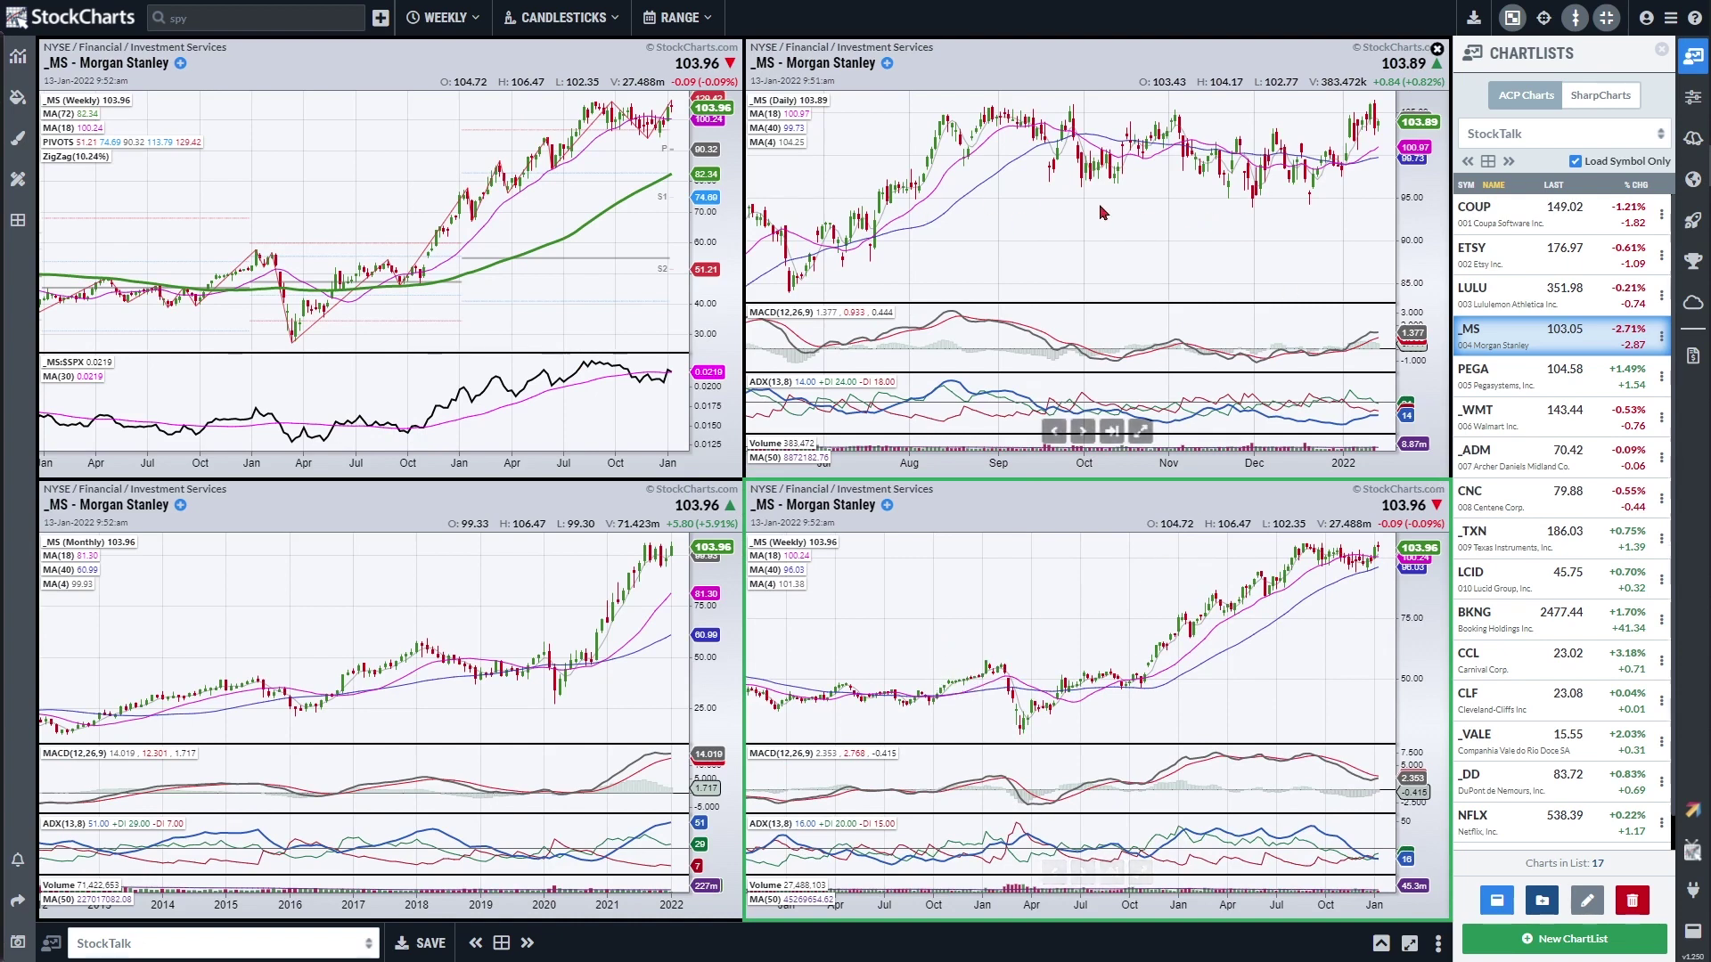
# Load PEGA from the chart list and mark up its recent decline on the weekly chart, clearing the strokes.
pyautogui.click(1527, 372)
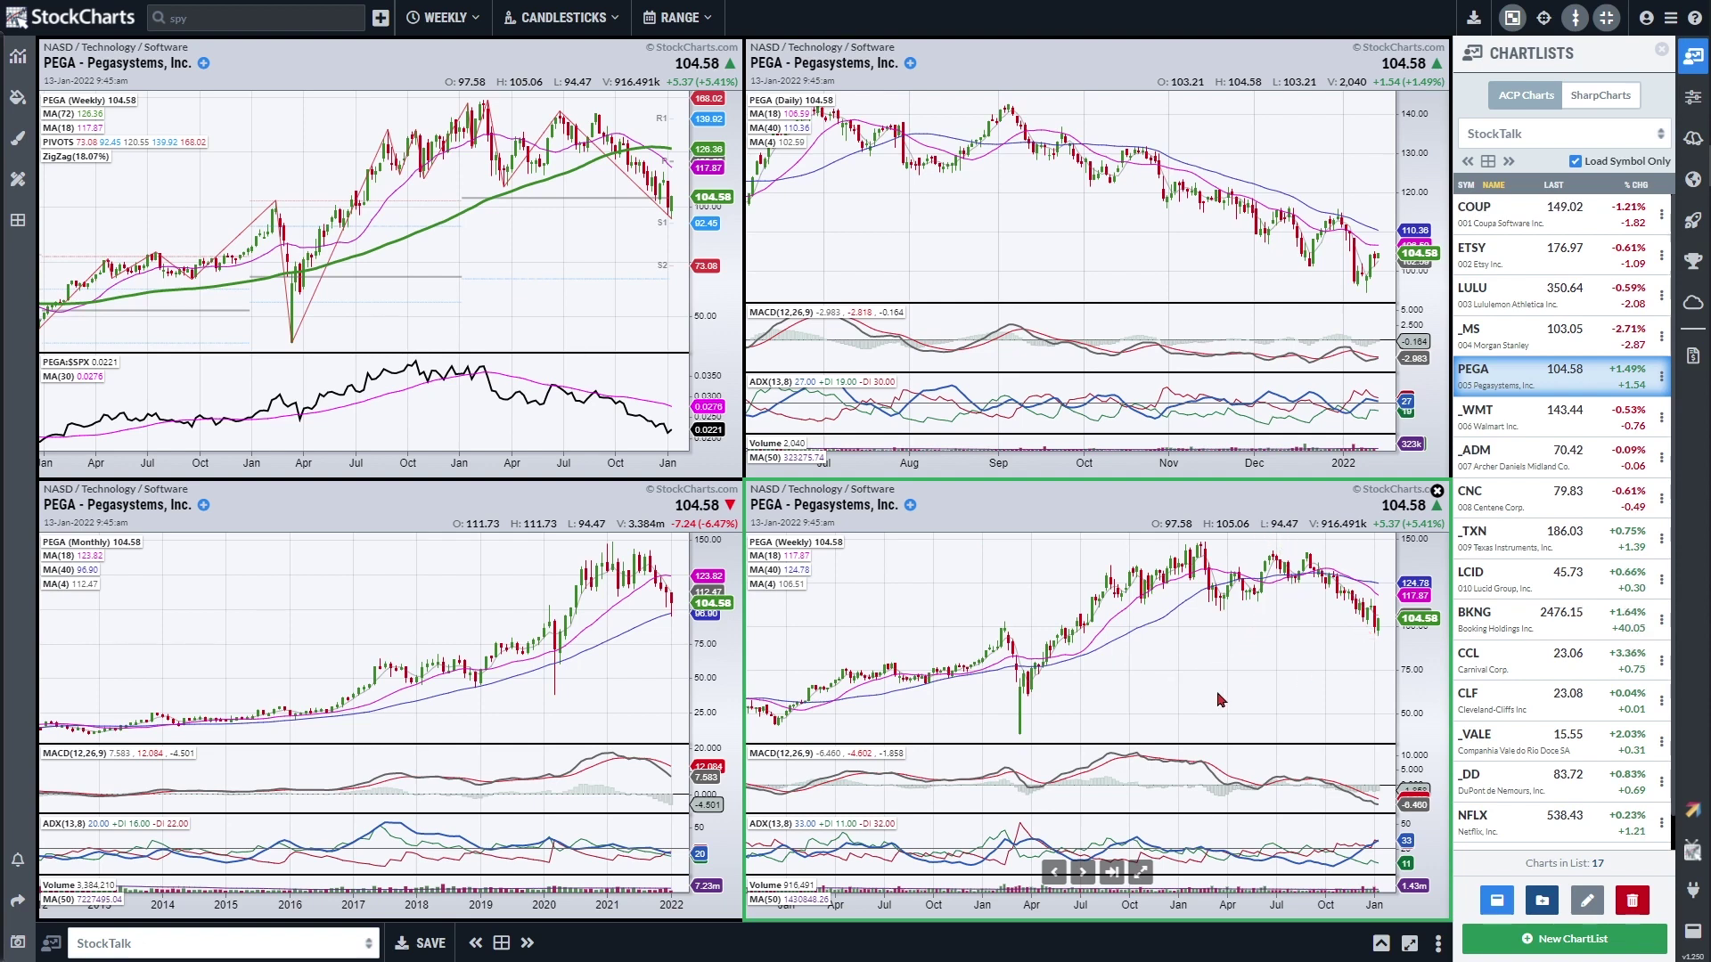
pyautogui.click(473, 606)
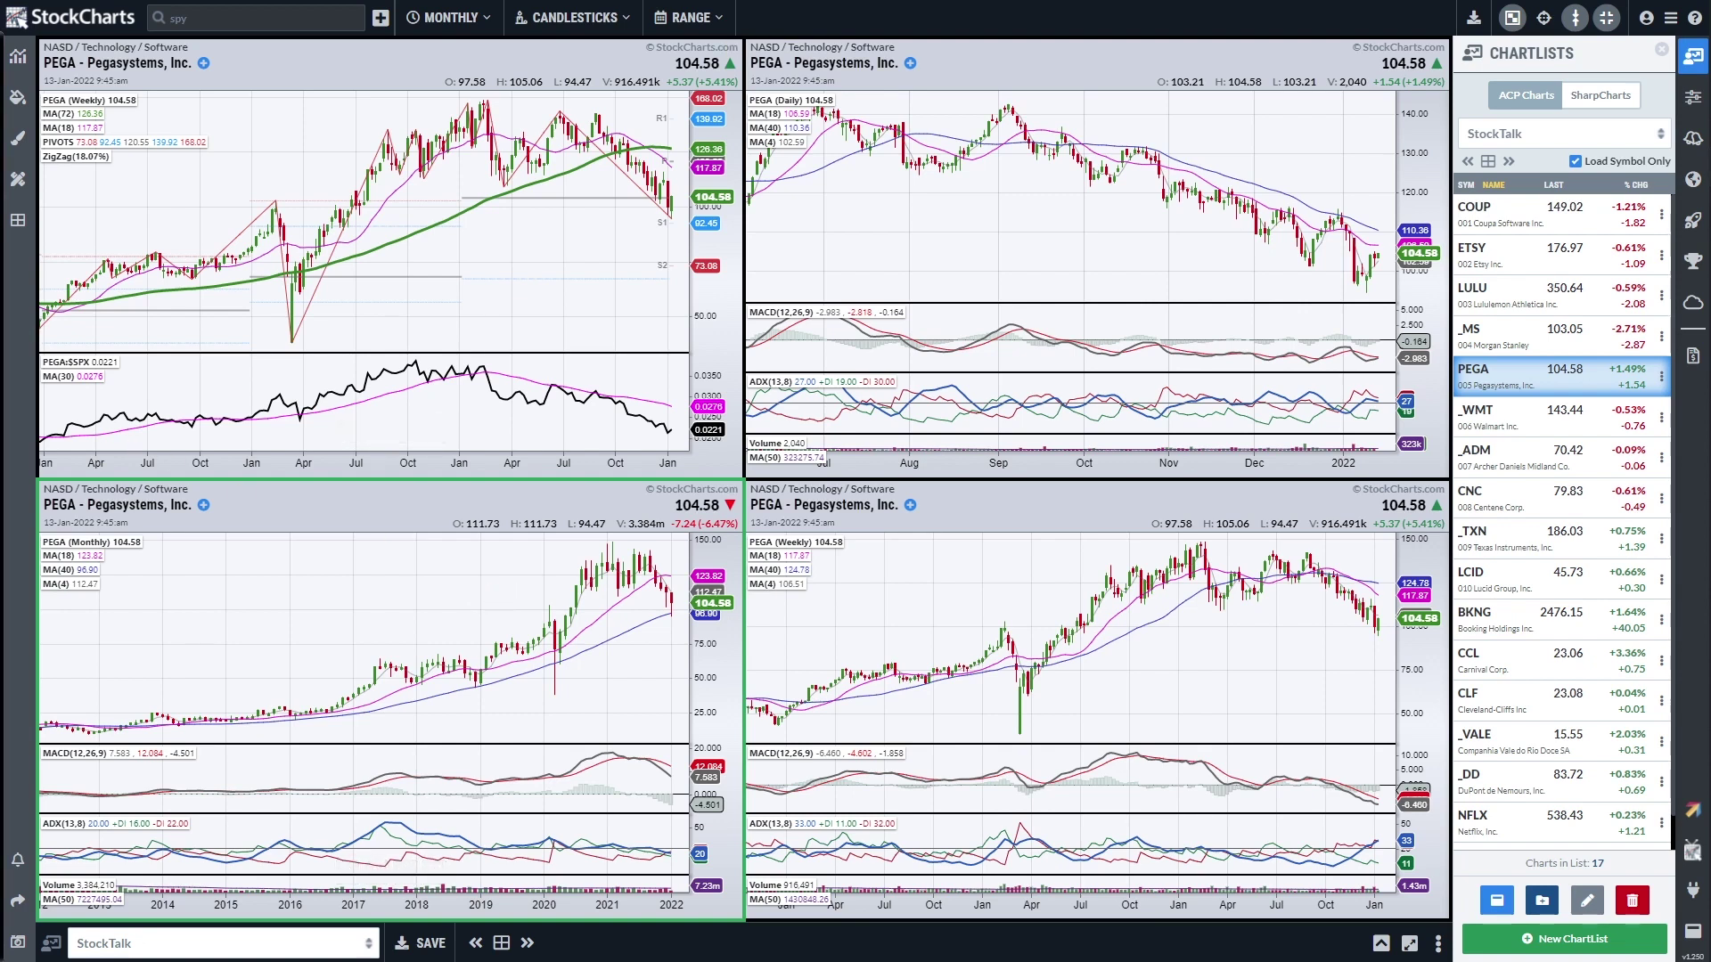
pyautogui.moveTo(1168, 716)
pyautogui.mouseDown()
pyautogui.moveTo(1265, 691)
pyautogui.moveTo(1392, 628)
pyautogui.mouseUp()
pyautogui.moveTo(1308, 554)
pyautogui.mouseDown()
pyautogui.moveTo(1359, 553)
pyautogui.moveTo(1382, 577)
pyautogui.moveTo(1197, 613)
pyautogui.moveTo(1150, 567)
pyautogui.moveTo(1288, 547)
pyautogui.moveTo(1353, 593)
pyautogui.moveTo(1376, 638)
pyautogui.moveTo(1390, 622)
pyautogui.moveTo(1222, 715)
pyautogui.moveTo(1393, 623)
pyautogui.mouseUp()
pyautogui.press('e')
# Mark PEGA's latest monthly drop, weekly early-2020 price level, newest daily candles and weekly ADX in red, and clear the markings.
pyautogui.moveTo(636, 596)
pyautogui.mouseDown()
pyautogui.moveTo(679, 574)
pyautogui.moveTo(638, 603)
pyautogui.moveTo(650, 561)
pyautogui.moveTo(679, 617)
pyautogui.moveTo(675, 581)
pyautogui.moveTo(700, 584)
pyautogui.moveTo(631, 577)
pyautogui.moveTo(678, 585)
pyautogui.mouseUp()
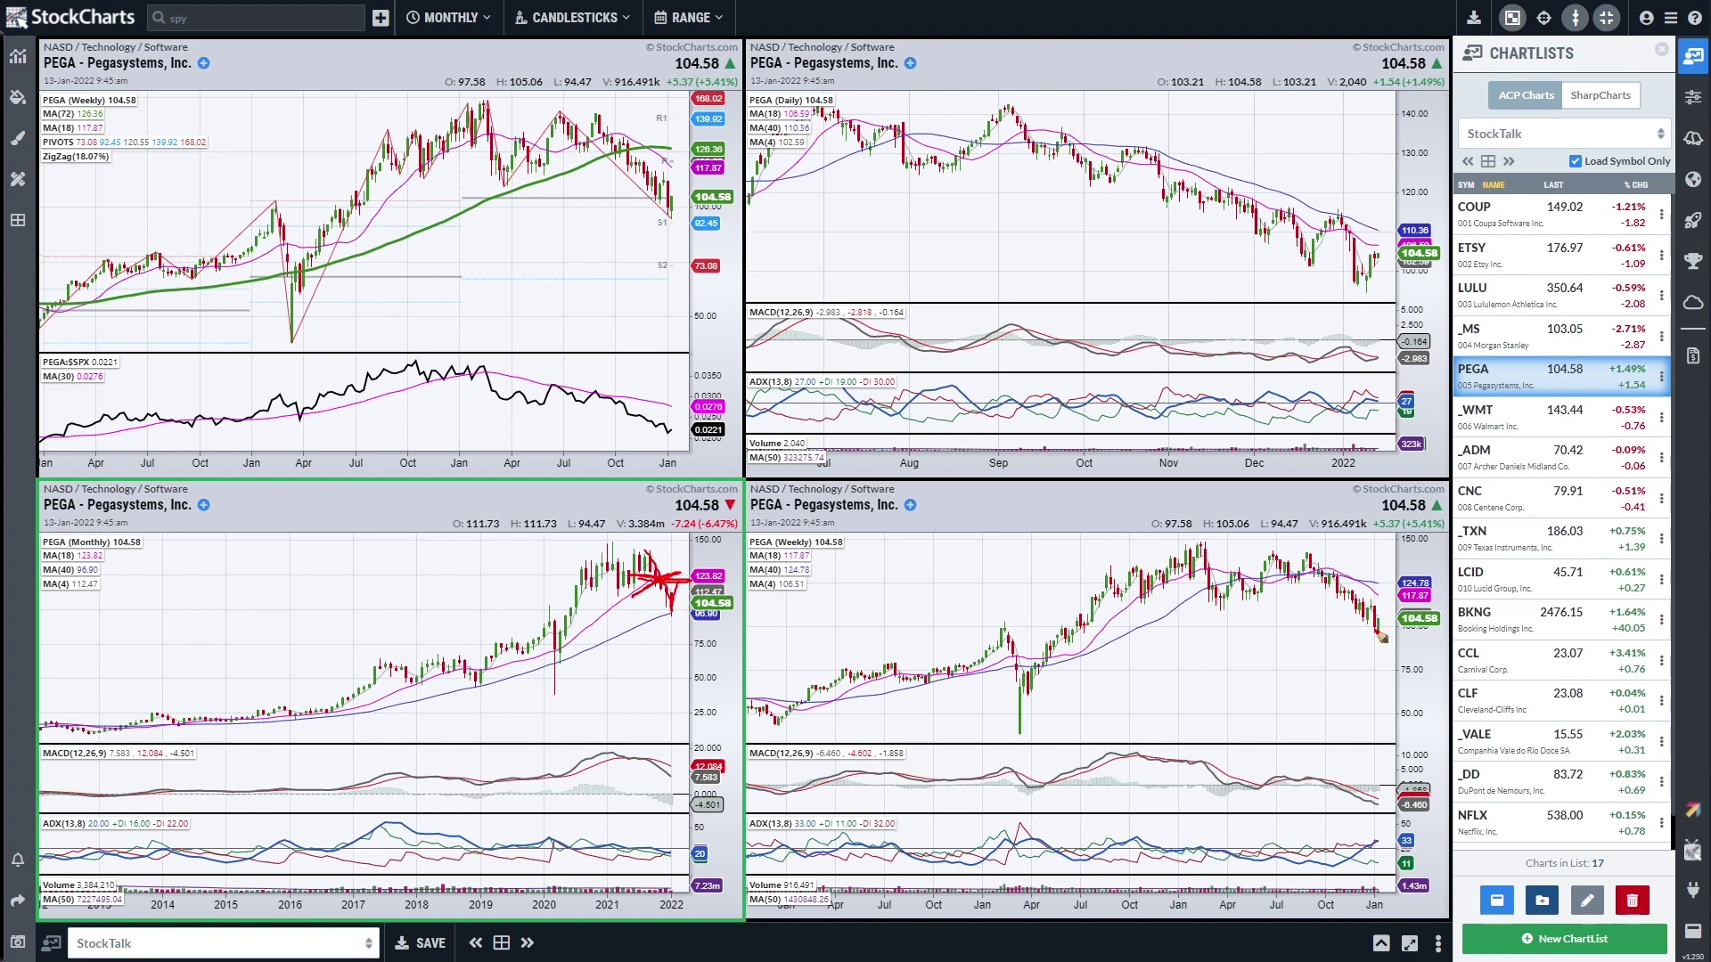
pyautogui.moveTo(952, 638)
pyautogui.mouseDown()
pyautogui.moveTo(1113, 628)
pyautogui.moveTo(958, 639)
pyautogui.moveTo(1078, 638)
pyautogui.mouseUp()
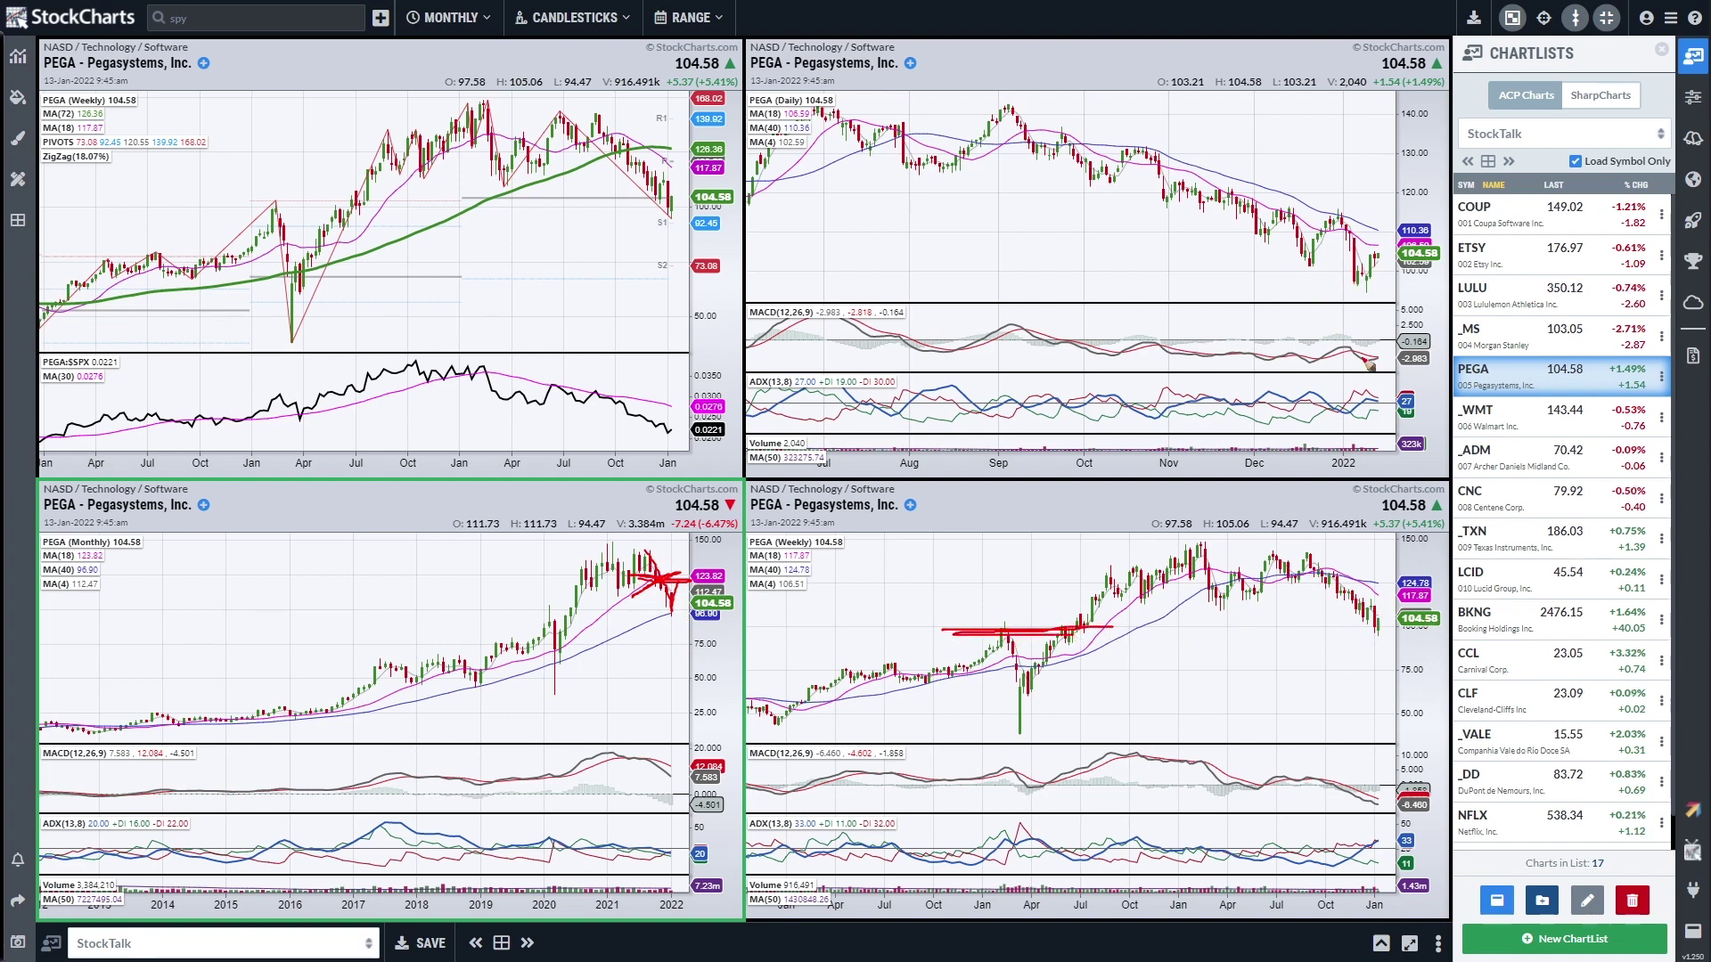
pyautogui.moveTo(1356, 282); pyautogui.dragTo(1389, 231)
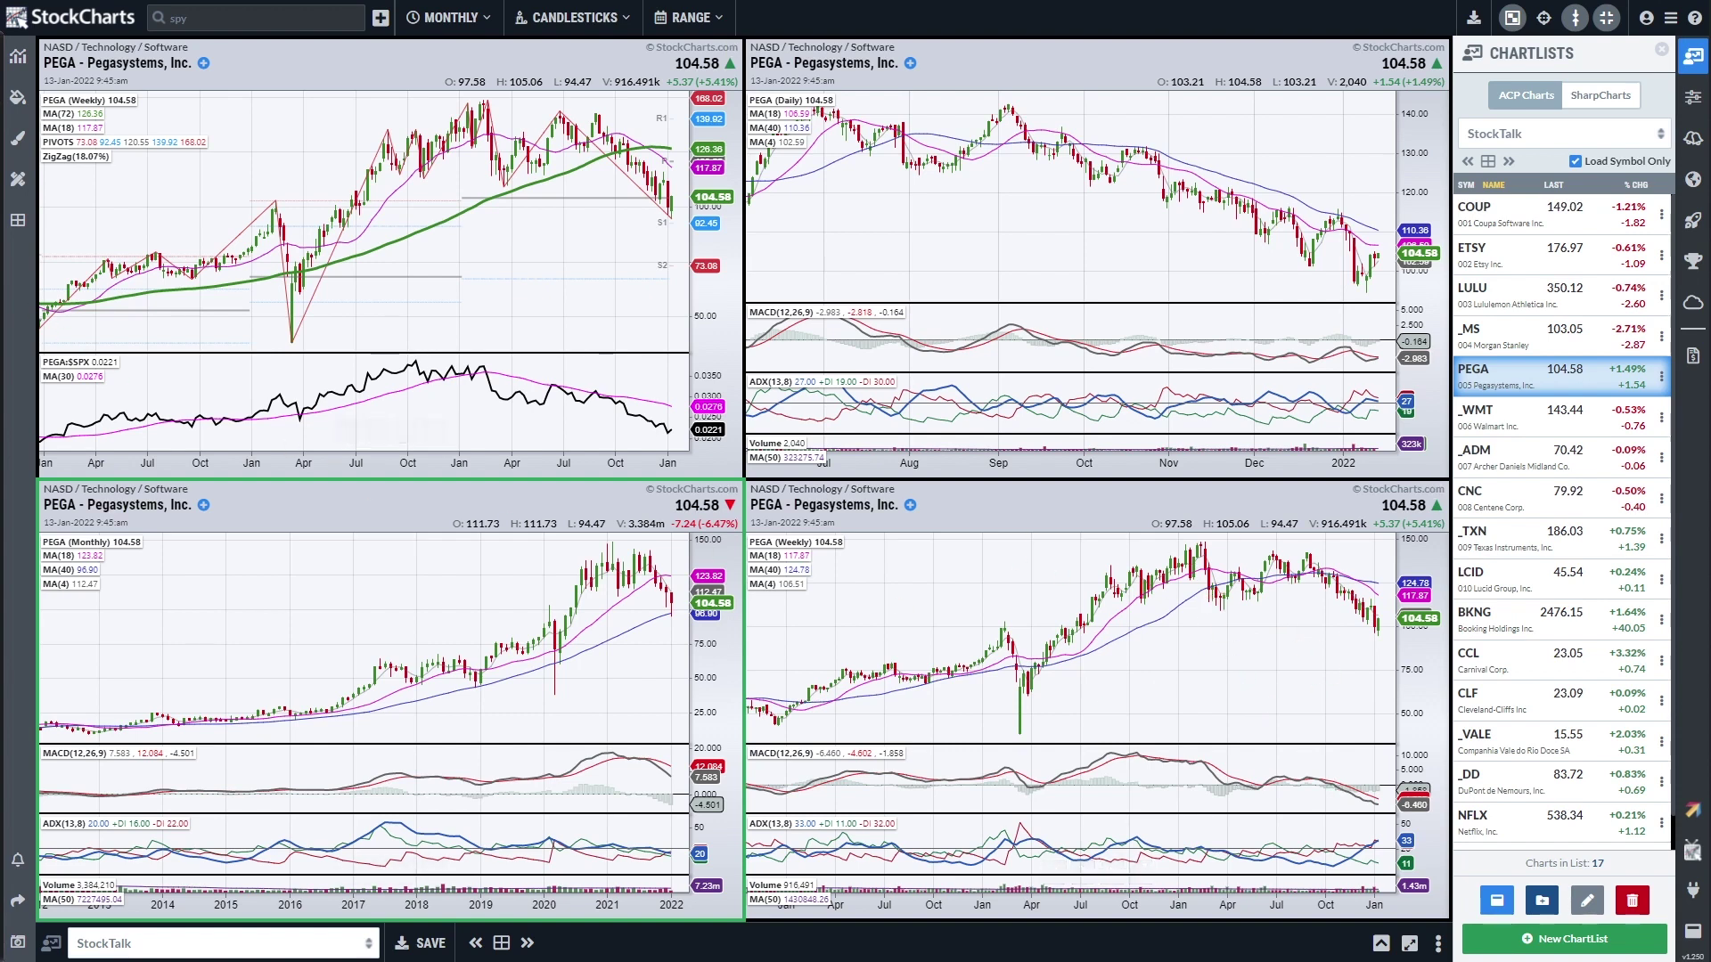
pyautogui.moveTo(1355, 837)
pyautogui.mouseDown()
pyautogui.moveTo(1383, 835)
pyautogui.moveTo(1389, 859)
pyautogui.moveTo(1332, 842)
pyautogui.moveTo(1362, 825)
pyautogui.mouseUp()
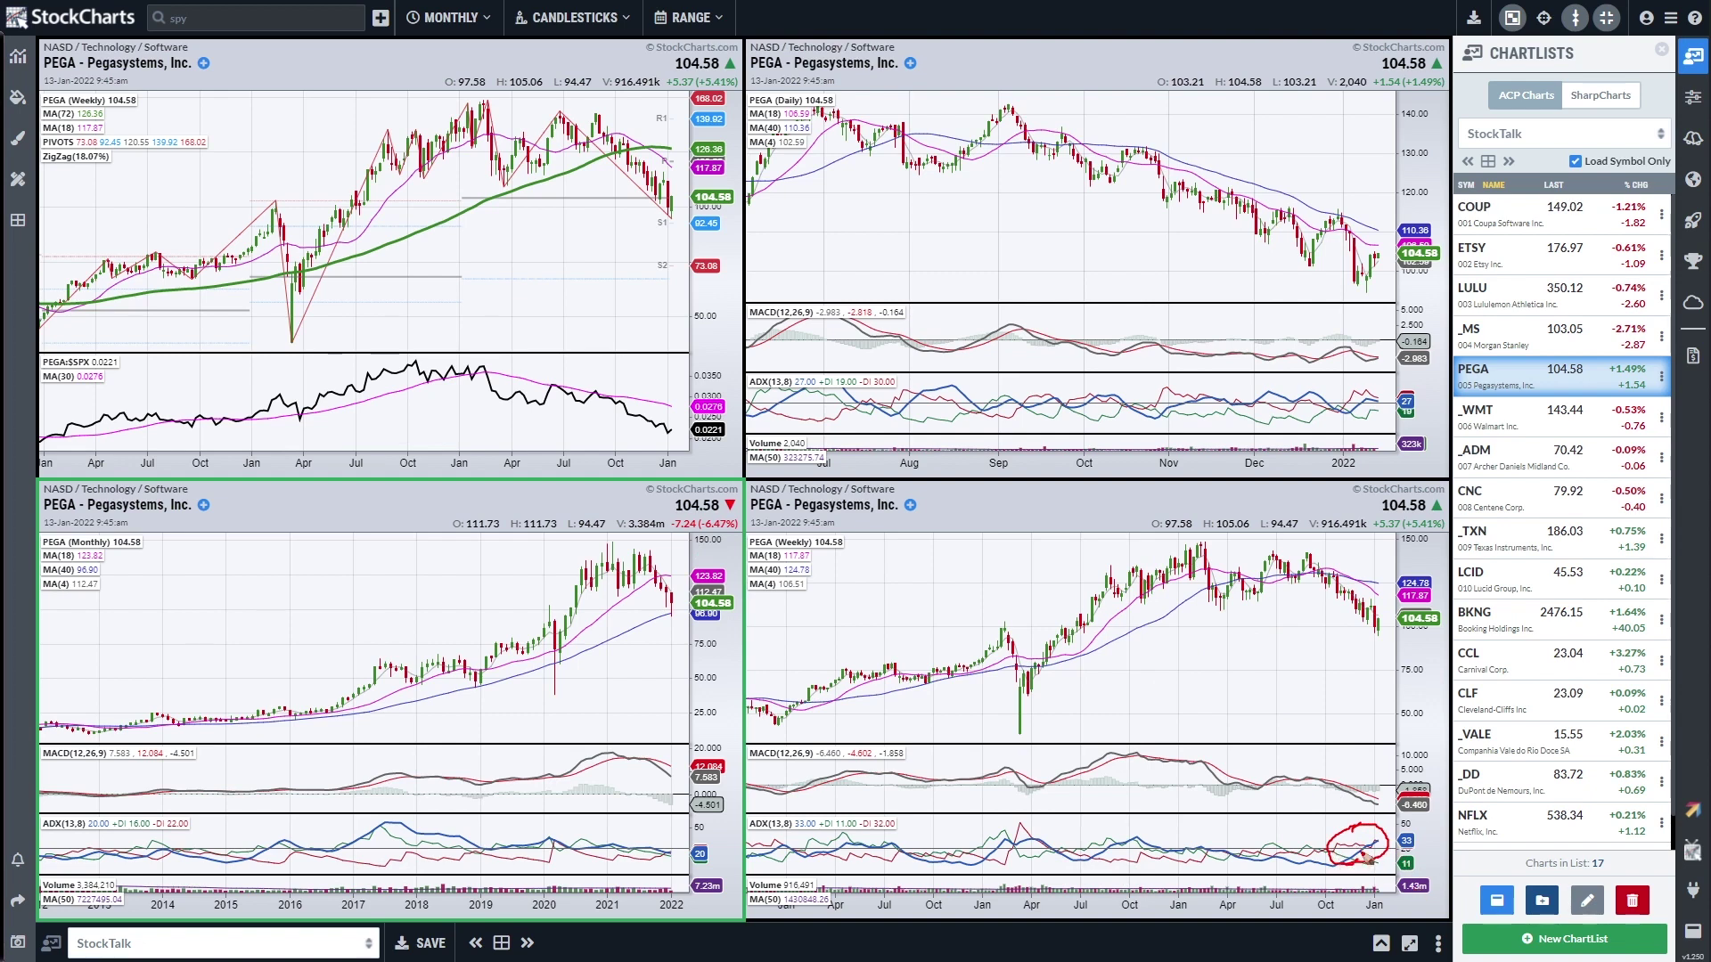
pyautogui.press('Escape')
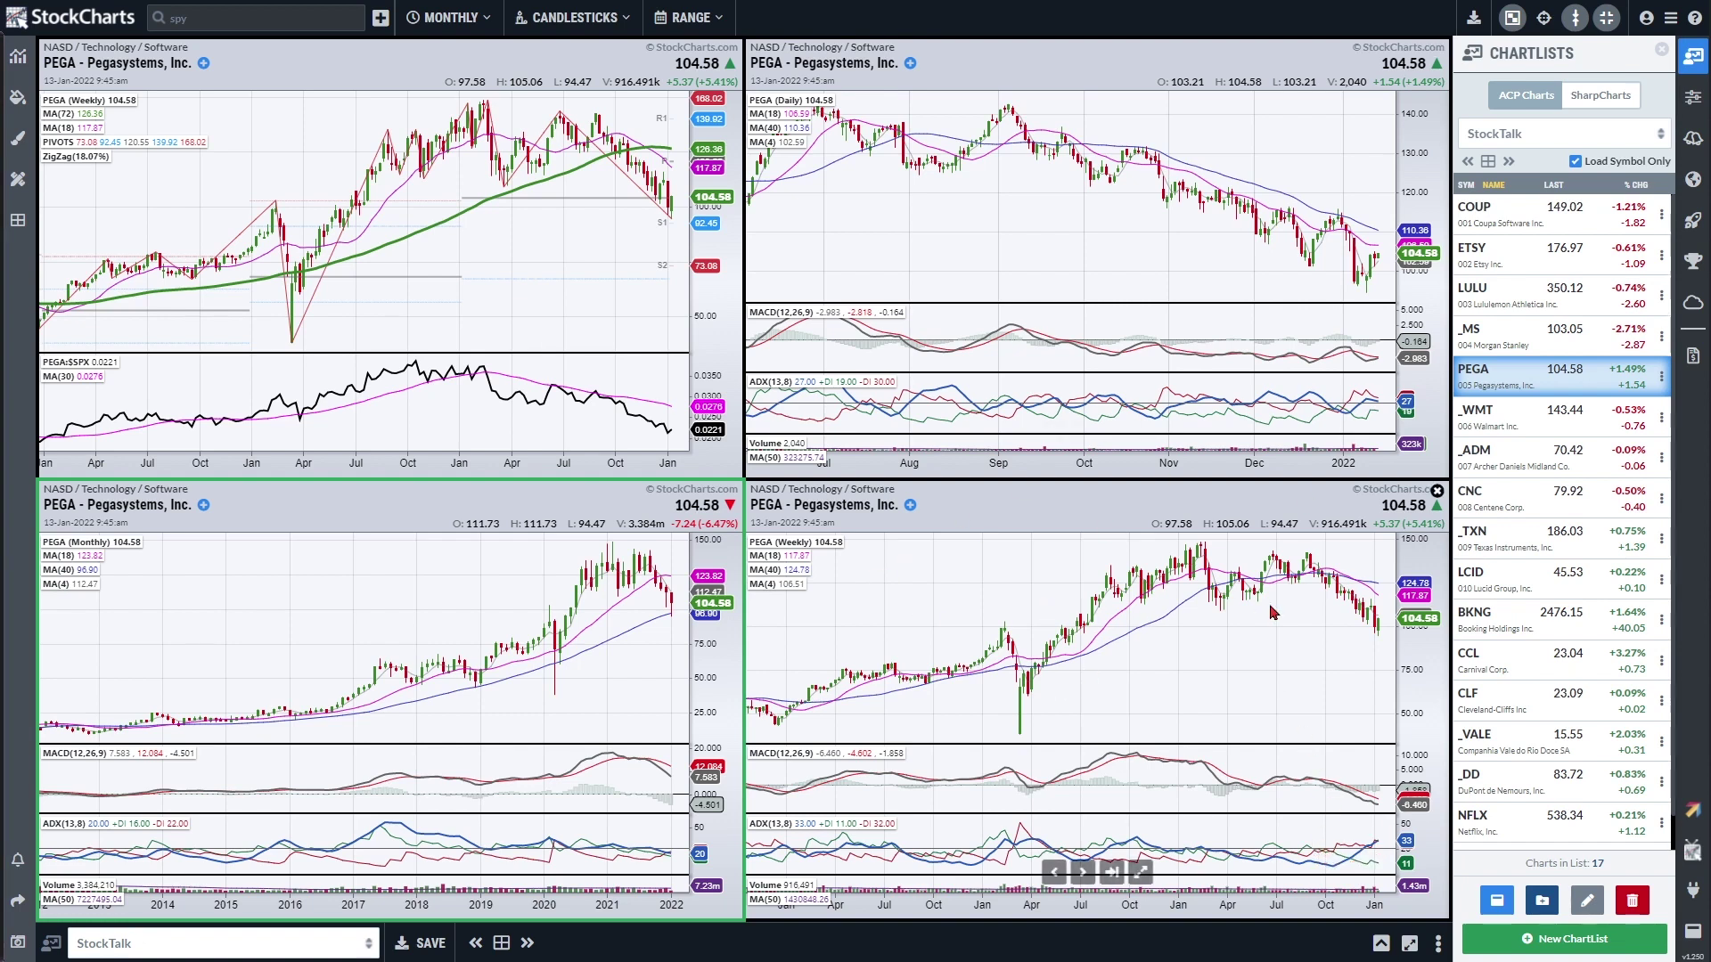
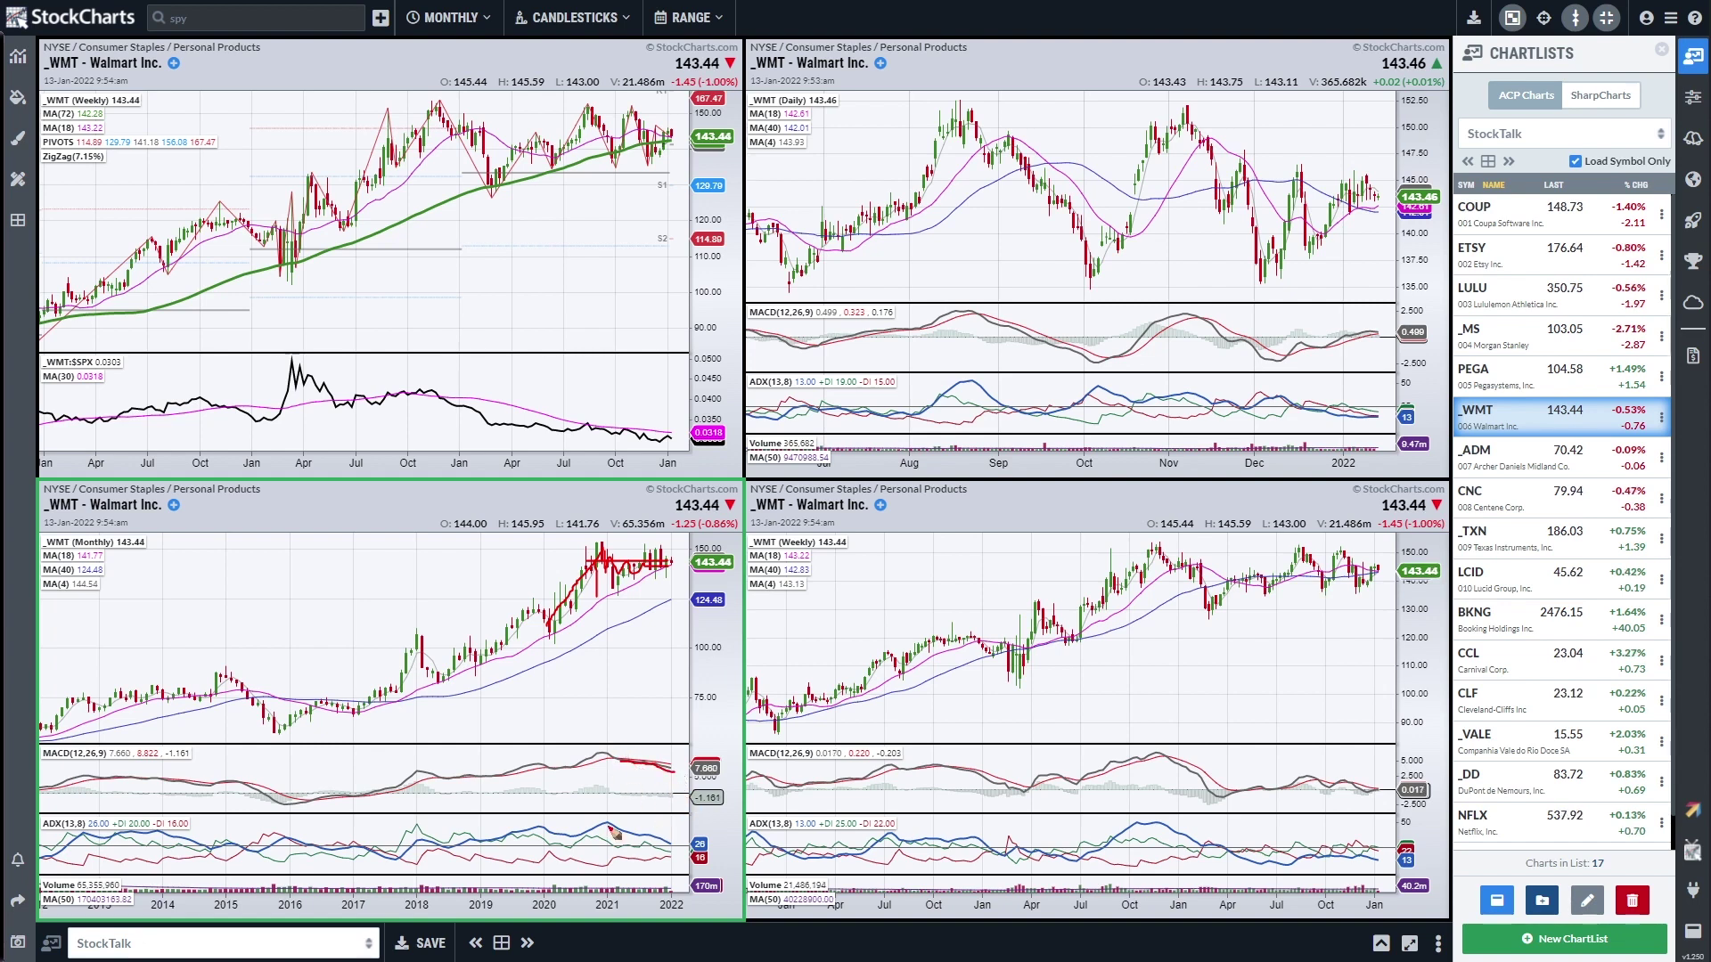
# Mark Walmart's monthly ADX peak, recent weekly ADX range and the resistance line across the weekly highs, and clear the markings.
pyautogui.moveTo(607, 823); pyautogui.dragTo(590, 820)
pyautogui.press('Escape')
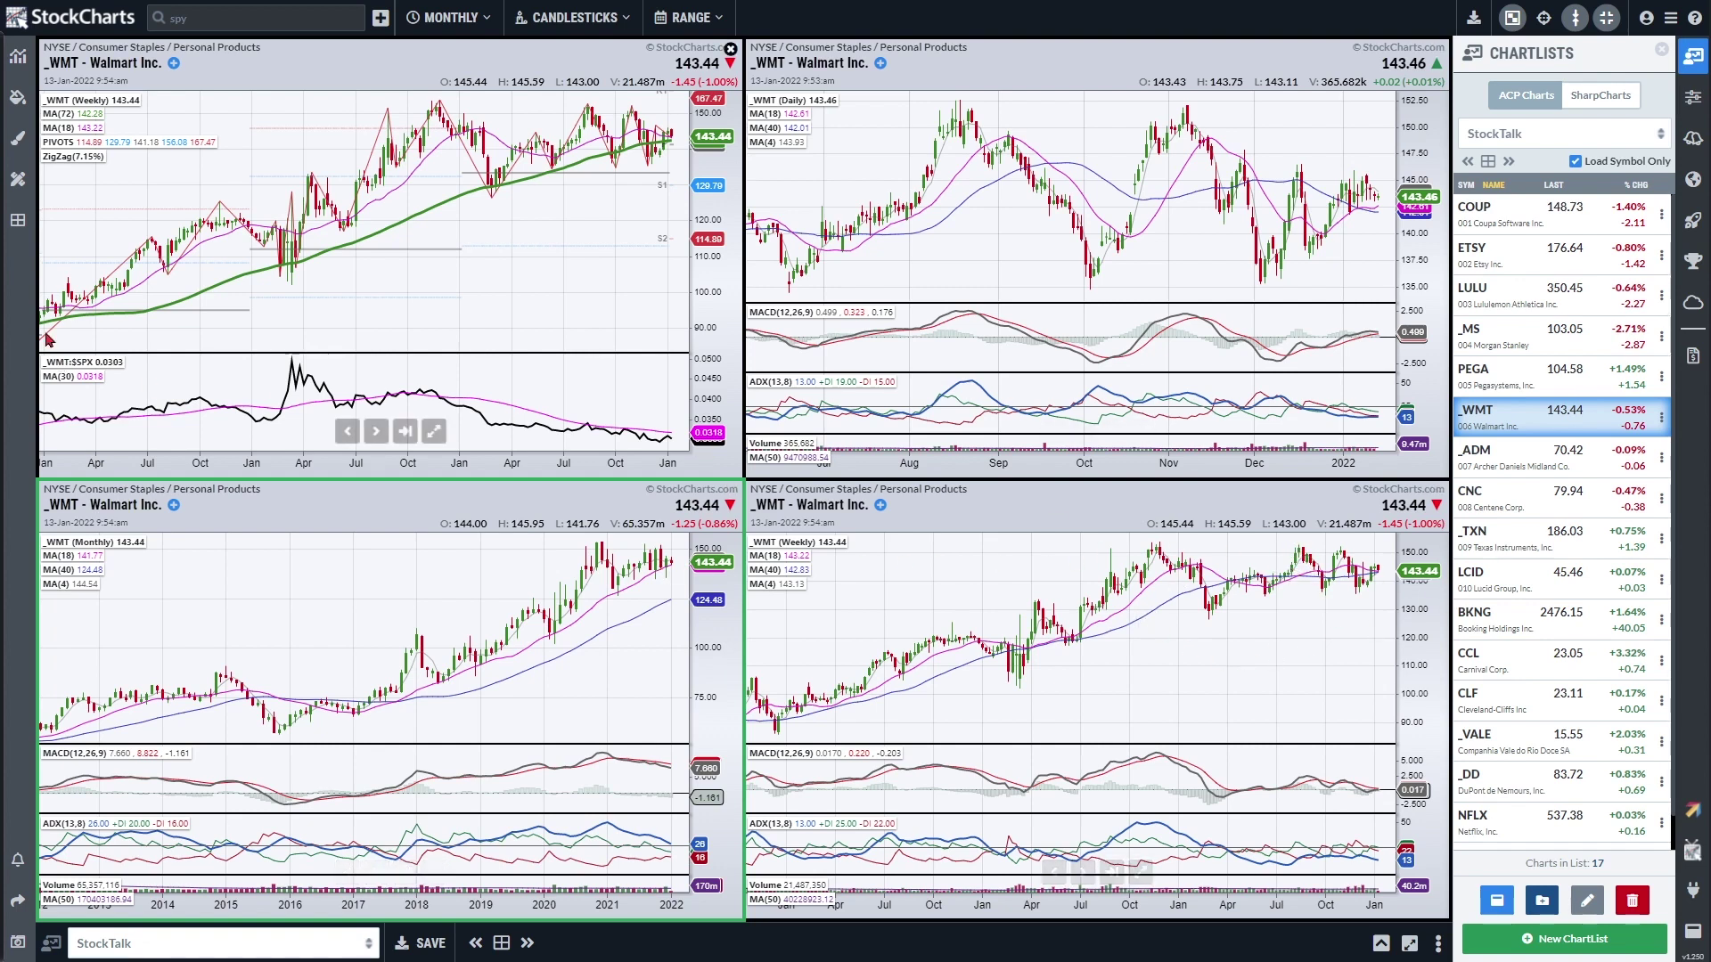
pyautogui.moveTo(1383, 843)
pyautogui.mouseDown()
pyautogui.moveTo(1266, 827)
pyautogui.moveTo(1241, 871)
pyautogui.moveTo(1346, 878)
pyautogui.moveTo(1382, 845)
pyautogui.mouseUp()
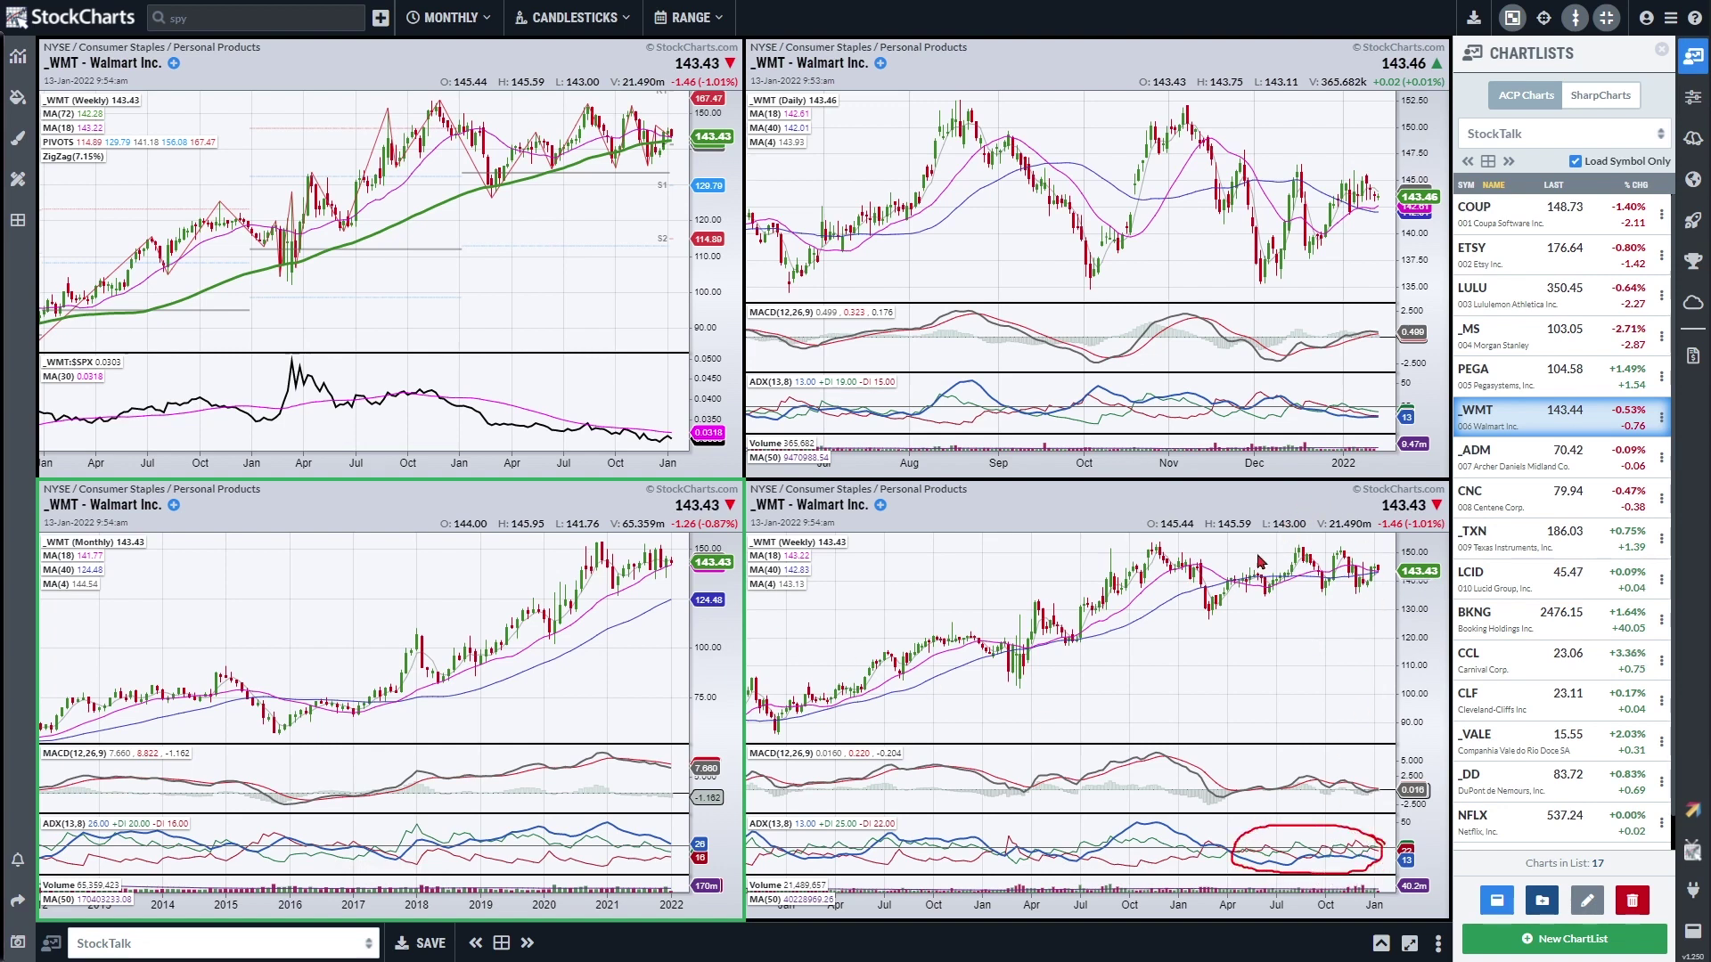
pyautogui.moveTo(1178, 553); pyautogui.dragTo(1387, 558)
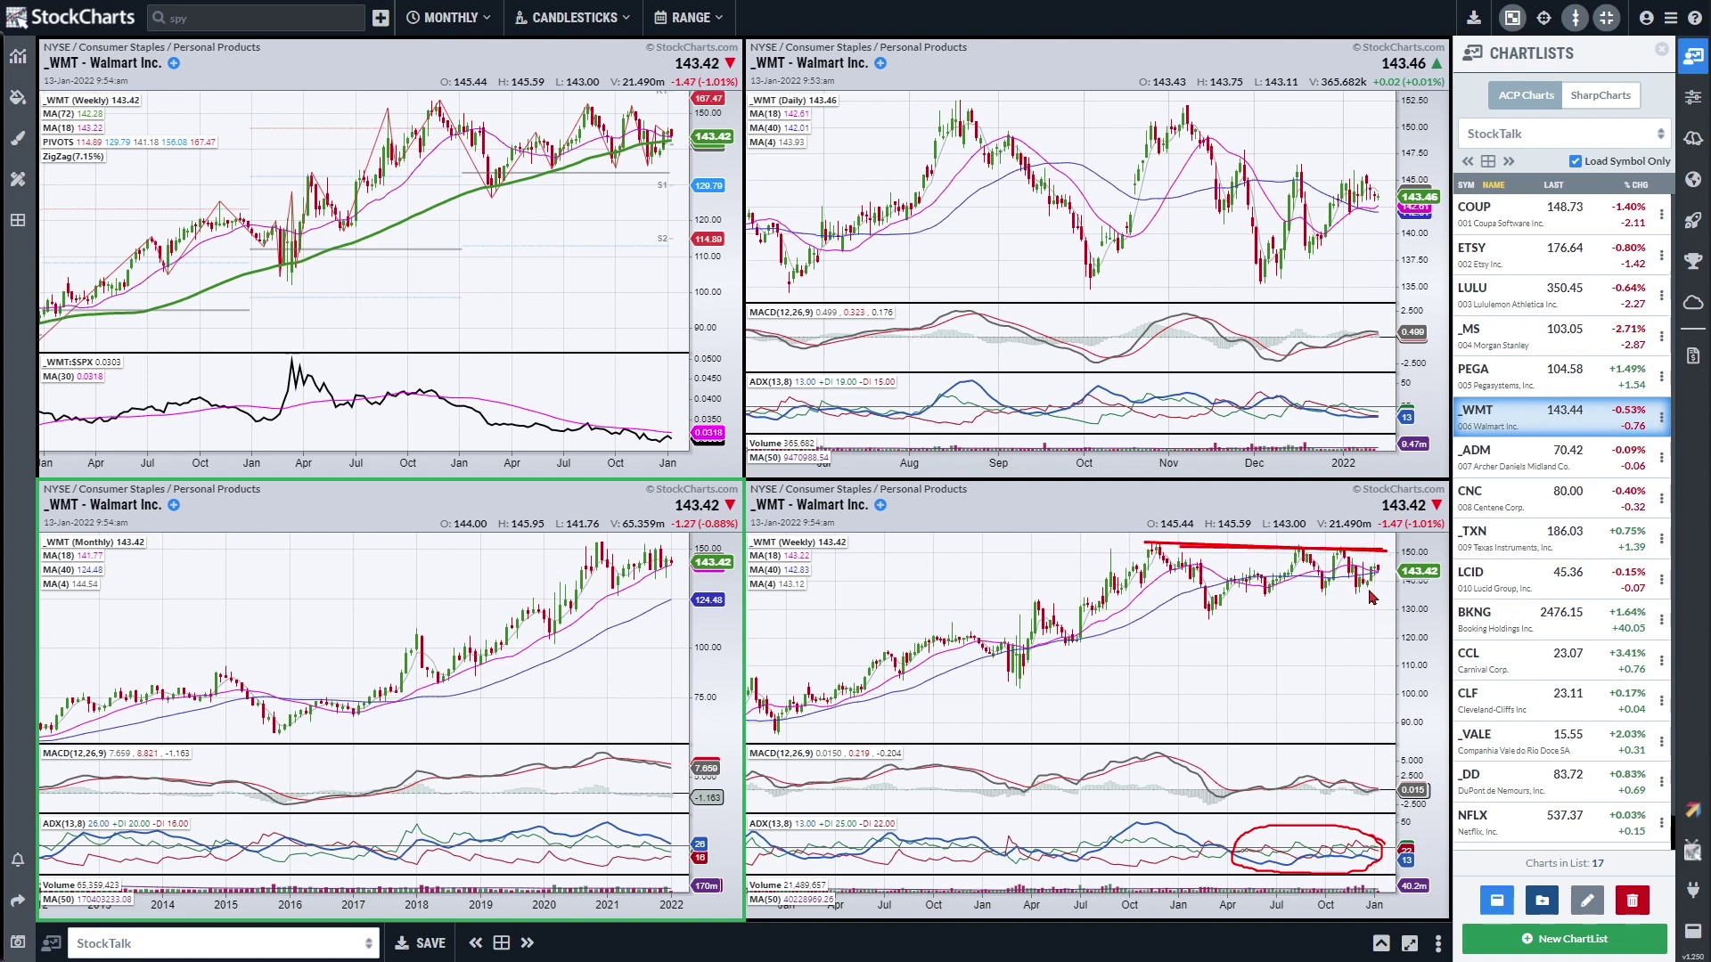
pyautogui.moveTo(1377, 588); pyautogui.dragTo(1386, 546)
pyautogui.press('e')
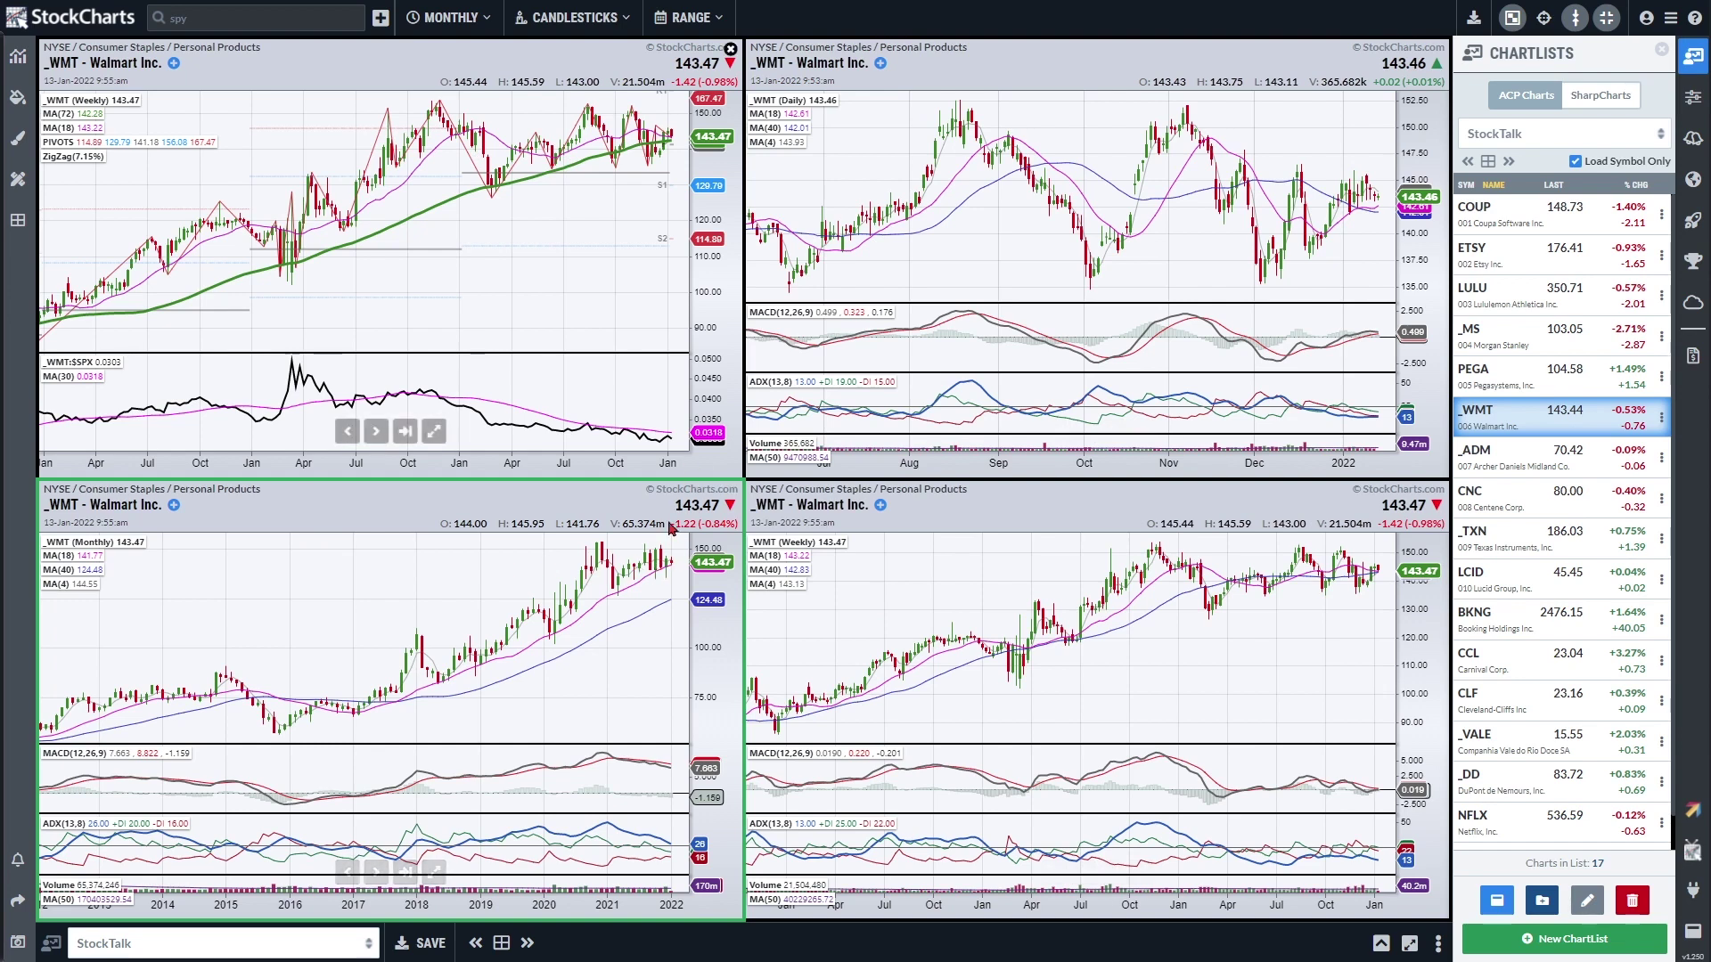
# Load _ADM from the chart list, circle its latest monthly ADX and MACD readings, and trace the mid-2021 pullback on the weekly chart.
pyautogui.click(1522, 466)
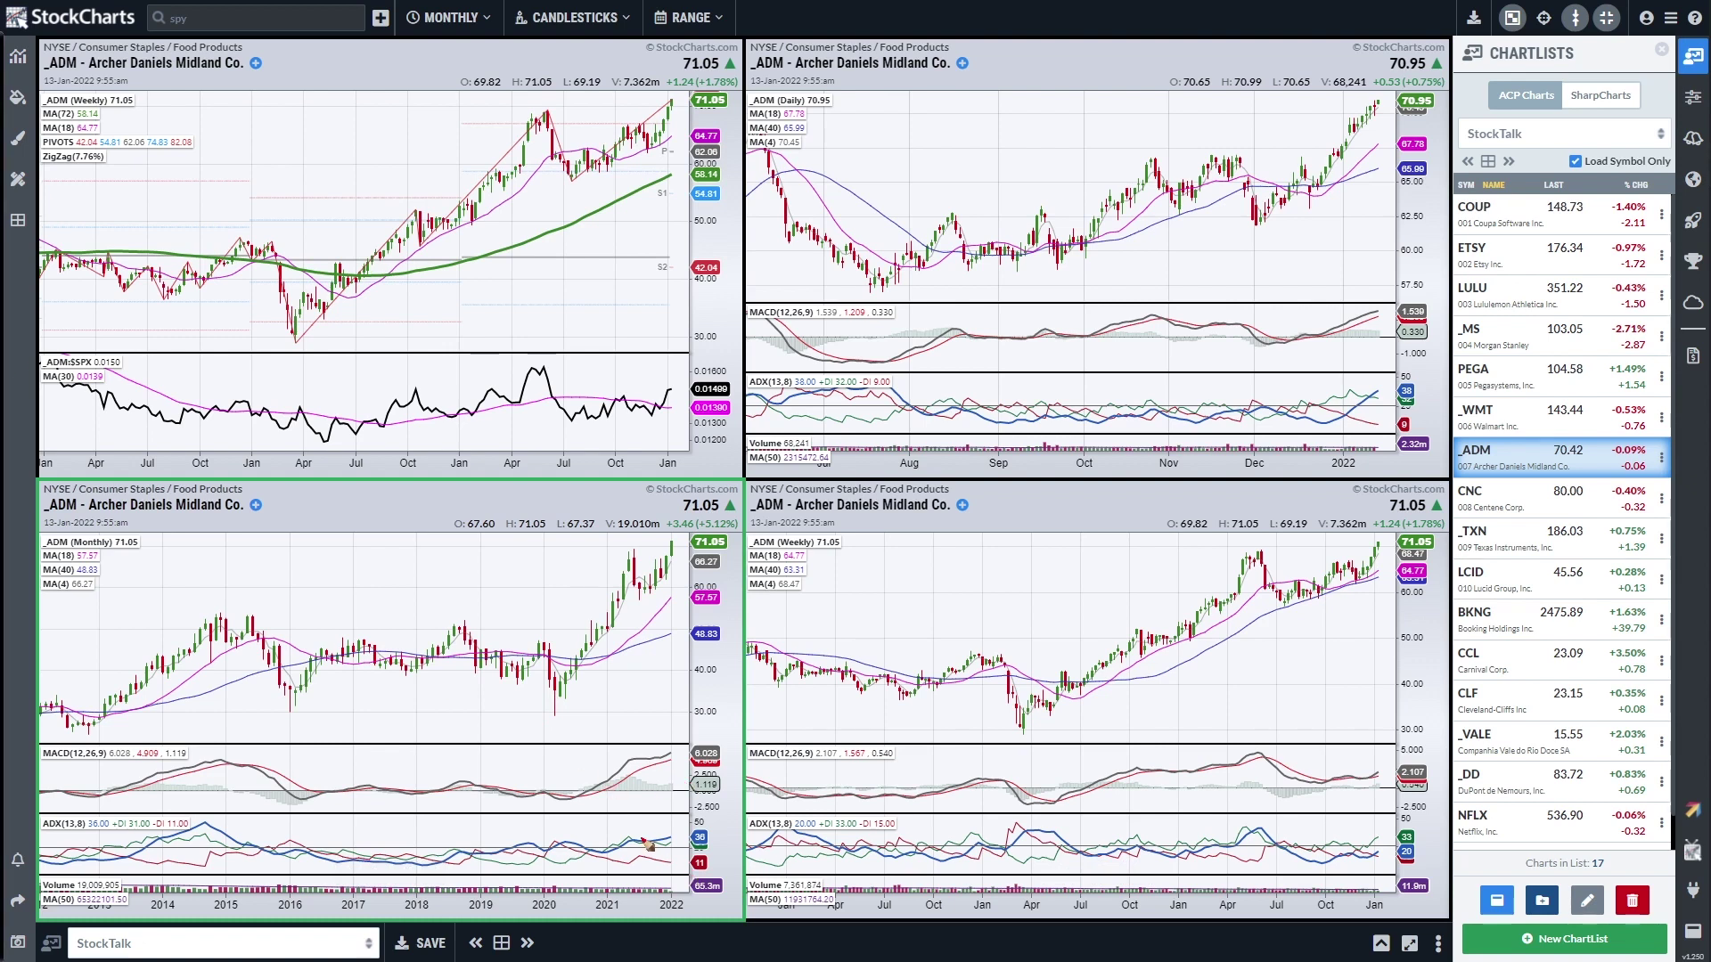
pyautogui.moveTo(677, 838)
pyautogui.mouseDown()
pyautogui.moveTo(633, 820)
pyautogui.moveTo(607, 856)
pyautogui.moveTo(651, 867)
pyautogui.moveTo(675, 833)
pyautogui.mouseUp()
pyautogui.moveTo(682, 773)
pyautogui.mouseDown()
pyautogui.moveTo(643, 729)
pyautogui.moveTo(625, 760)
pyautogui.moveTo(642, 778)
pyautogui.moveTo(688, 774)
pyautogui.mouseUp()
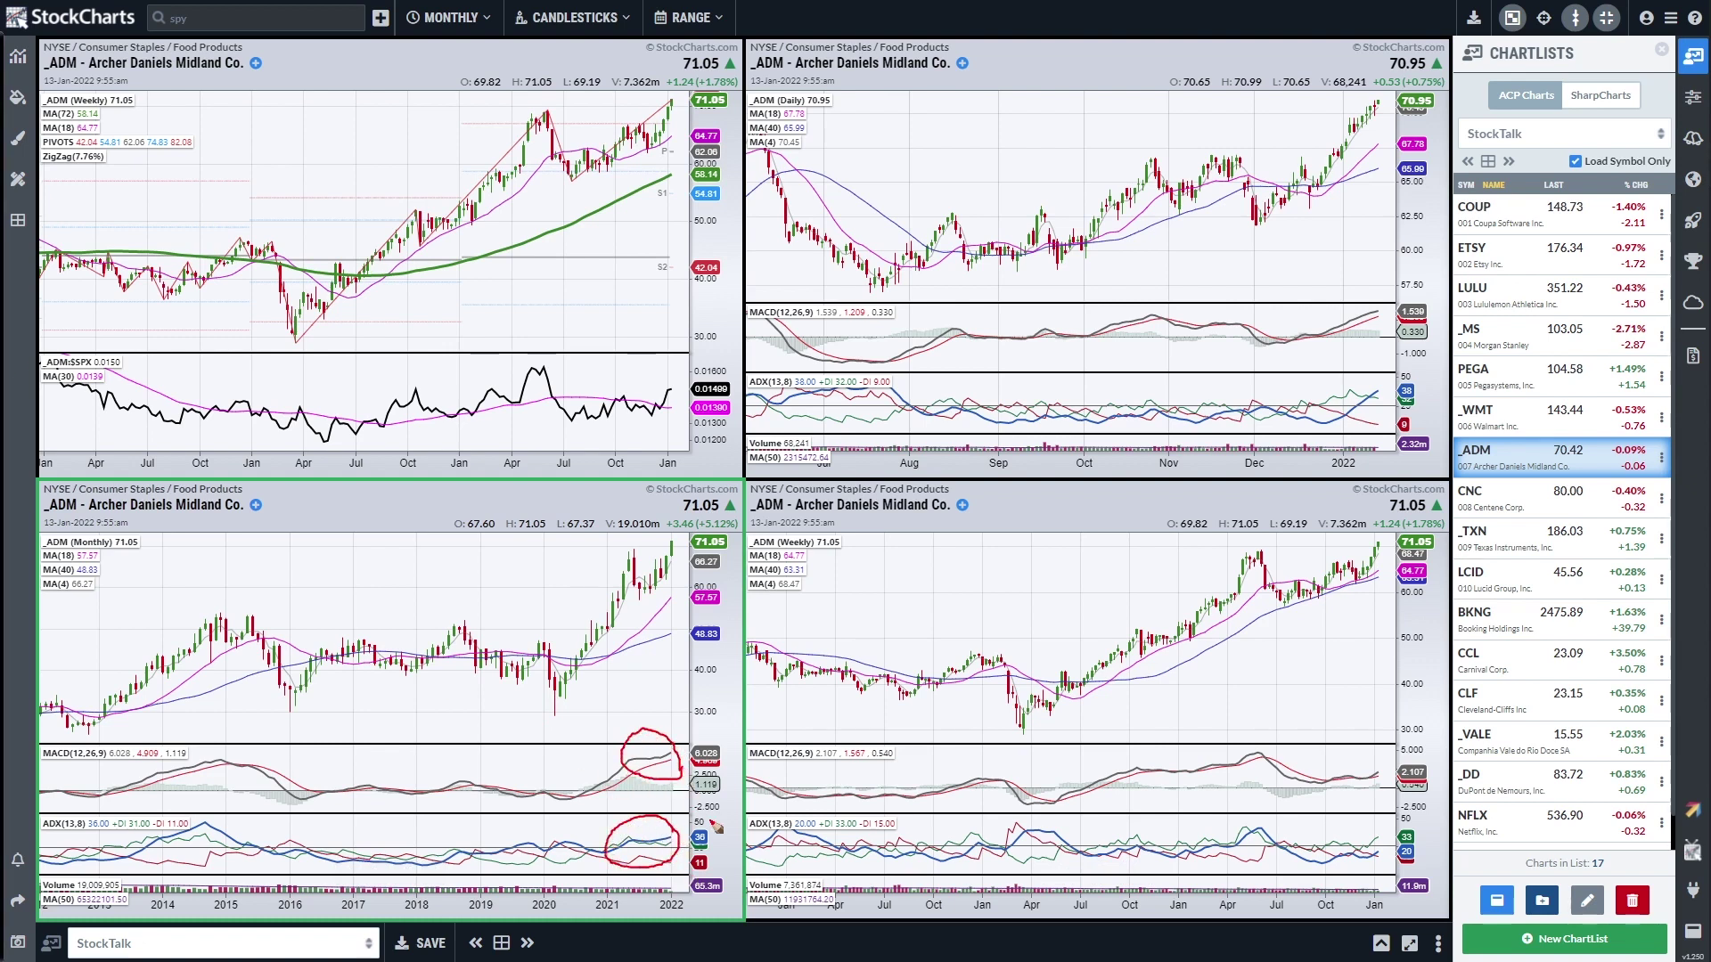
pyautogui.moveTo(1258, 549)
pyautogui.mouseDown()
pyautogui.moveTo(1283, 610)
pyautogui.moveTo(1335, 596)
pyautogui.mouseUp()
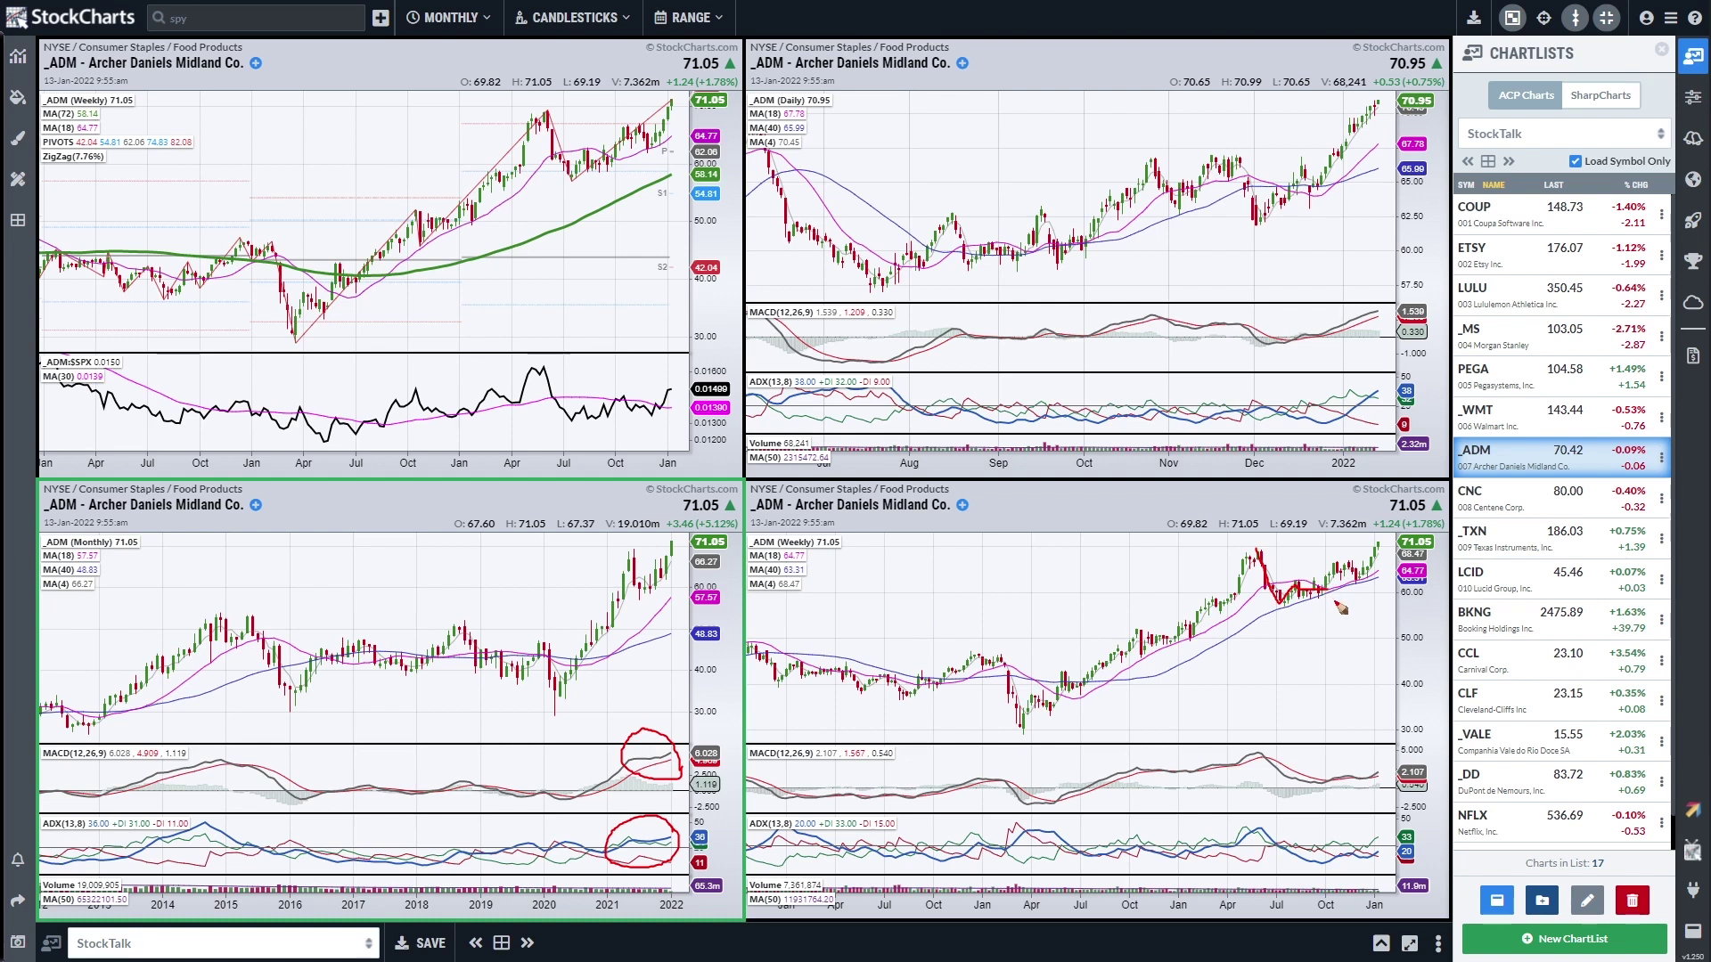
# Redraw the support line and late-2021 advance on _ADM's weekly chart, mark the recent daily rise, and clear the markings.
pyautogui.press('e')
pyautogui.moveTo(1301, 590); pyautogui.dragTo(1356, 585)
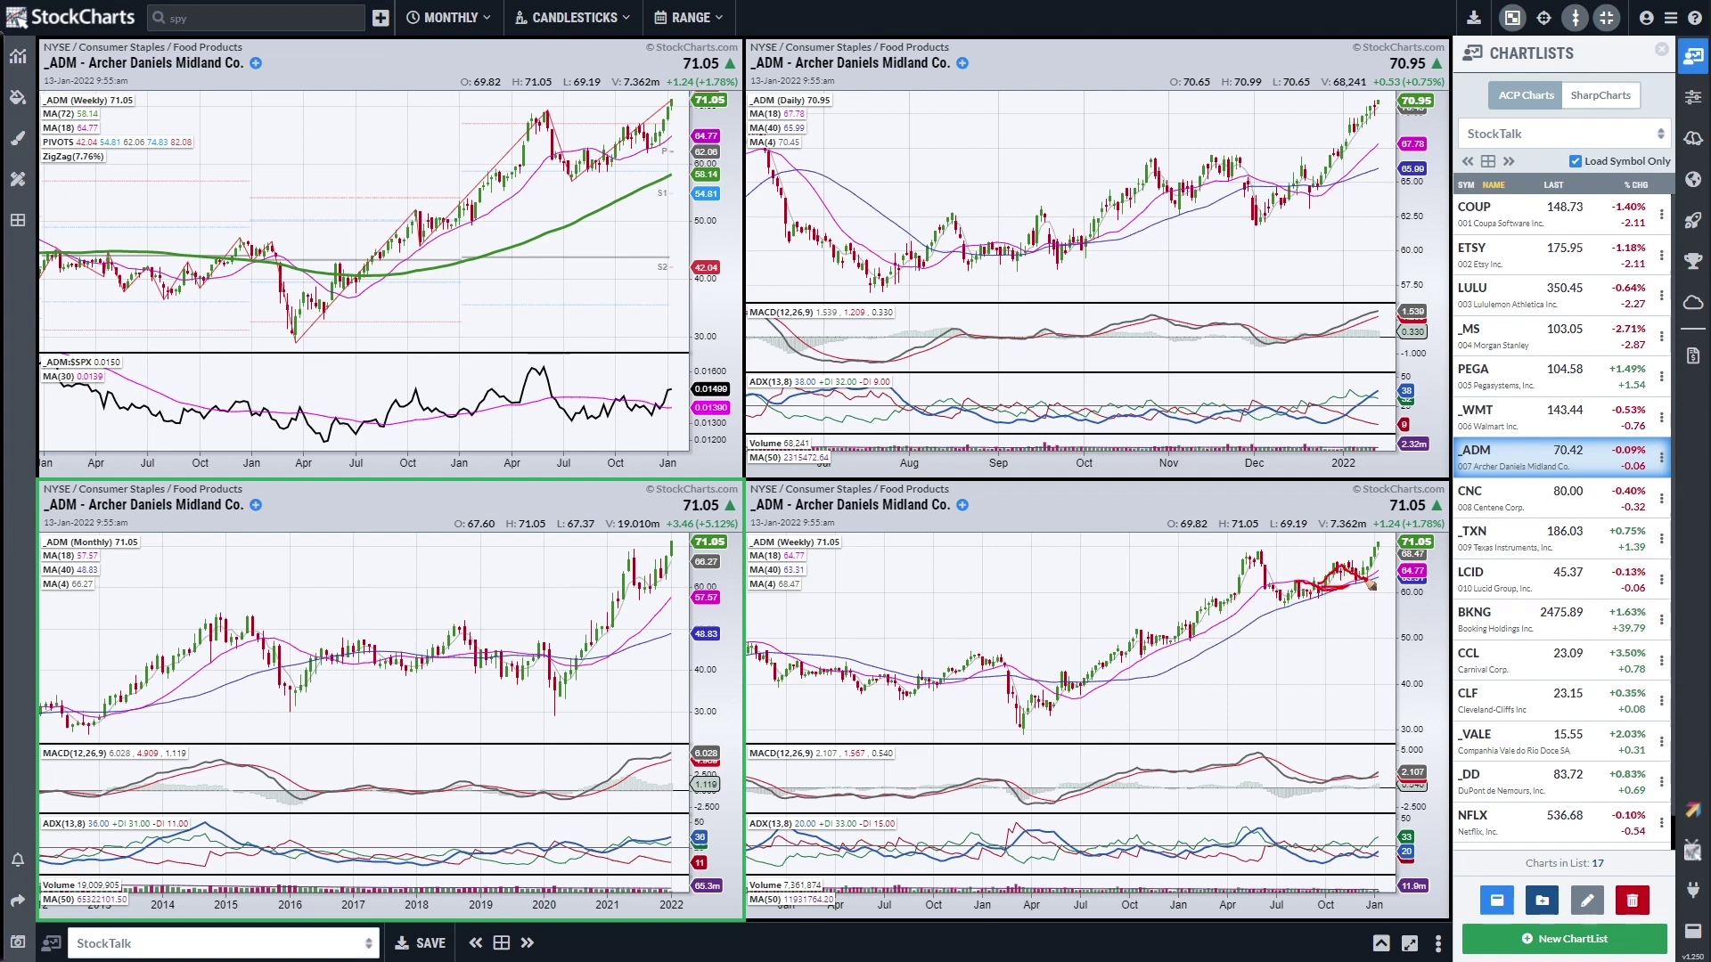
pyautogui.moveTo(1373, 570)
pyautogui.mouseDown()
pyautogui.moveTo(1353, 588)
pyautogui.moveTo(1379, 575)
pyautogui.moveTo(1370, 586)
pyautogui.mouseUp()
pyautogui.press('e')
pyautogui.moveTo(1318, 594)
pyautogui.mouseDown()
pyautogui.moveTo(1346, 593)
pyautogui.moveTo(1341, 571)
pyautogui.mouseUp()
pyautogui.moveTo(1319, 605)
pyautogui.mouseDown()
pyautogui.moveTo(1287, 606)
pyautogui.moveTo(1339, 566)
pyautogui.moveTo(1355, 585)
pyautogui.moveTo(1373, 569)
pyautogui.mouseUp()
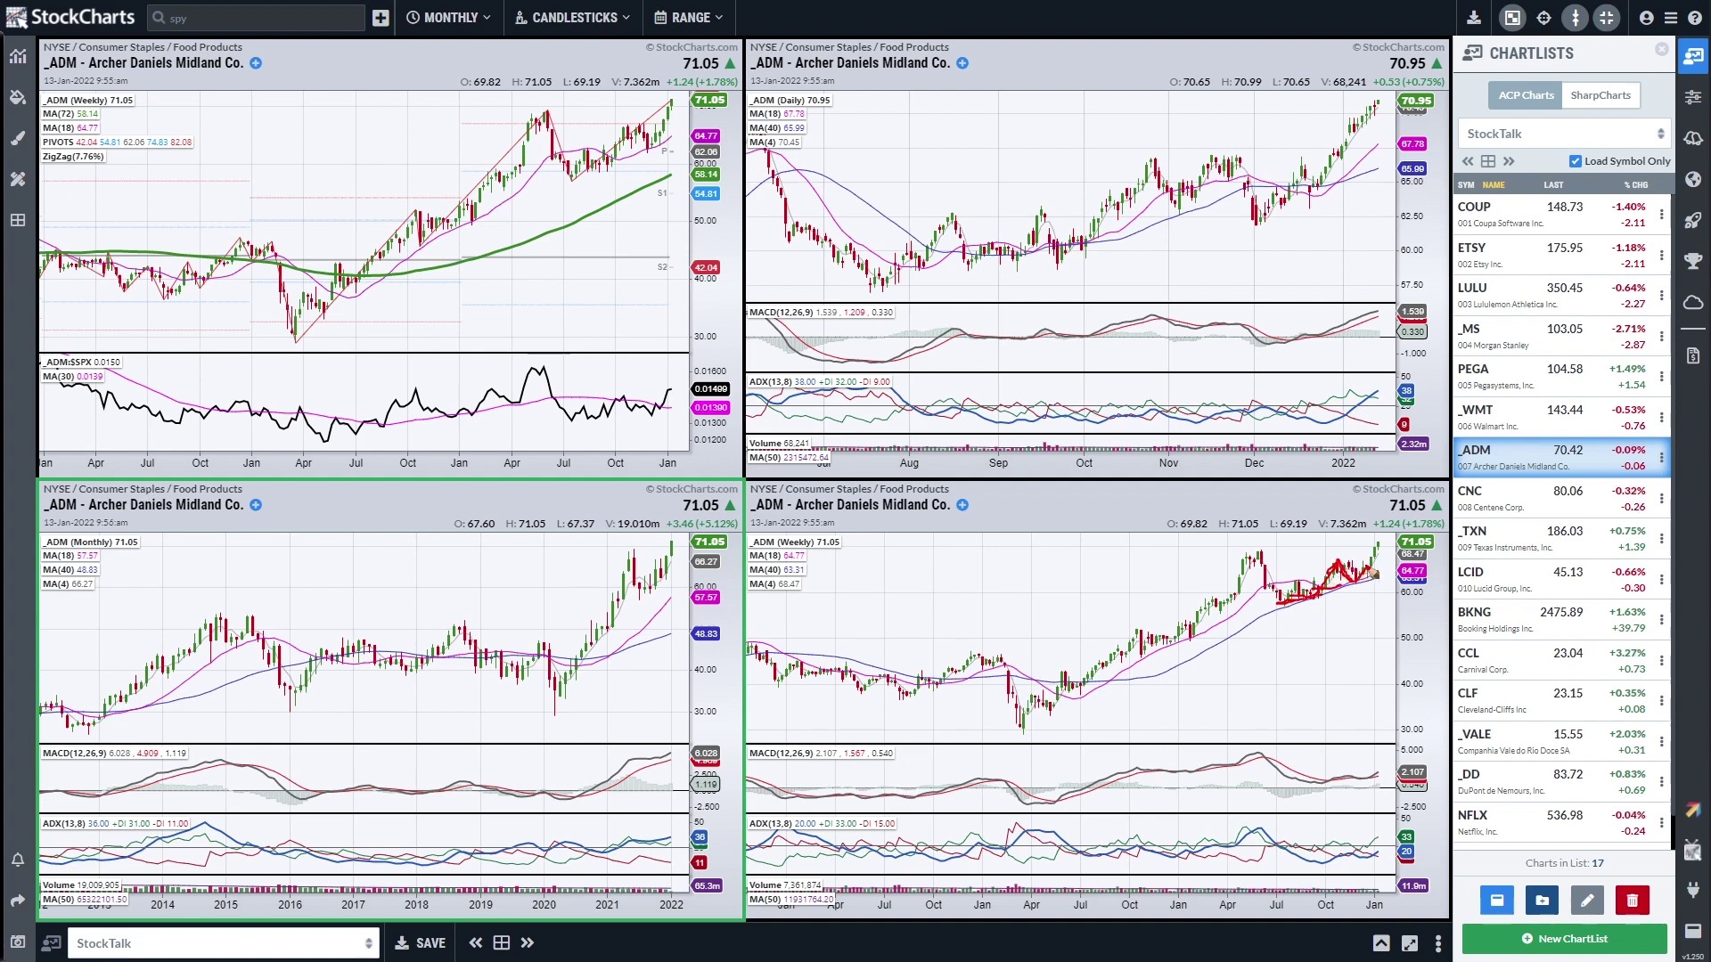
pyautogui.moveTo(1309, 190)
pyautogui.mouseDown()
pyautogui.moveTo(1321, 159)
pyautogui.moveTo(1301, 207)
pyautogui.moveTo(1329, 176)
pyautogui.mouseUp()
pyautogui.press('Escape')
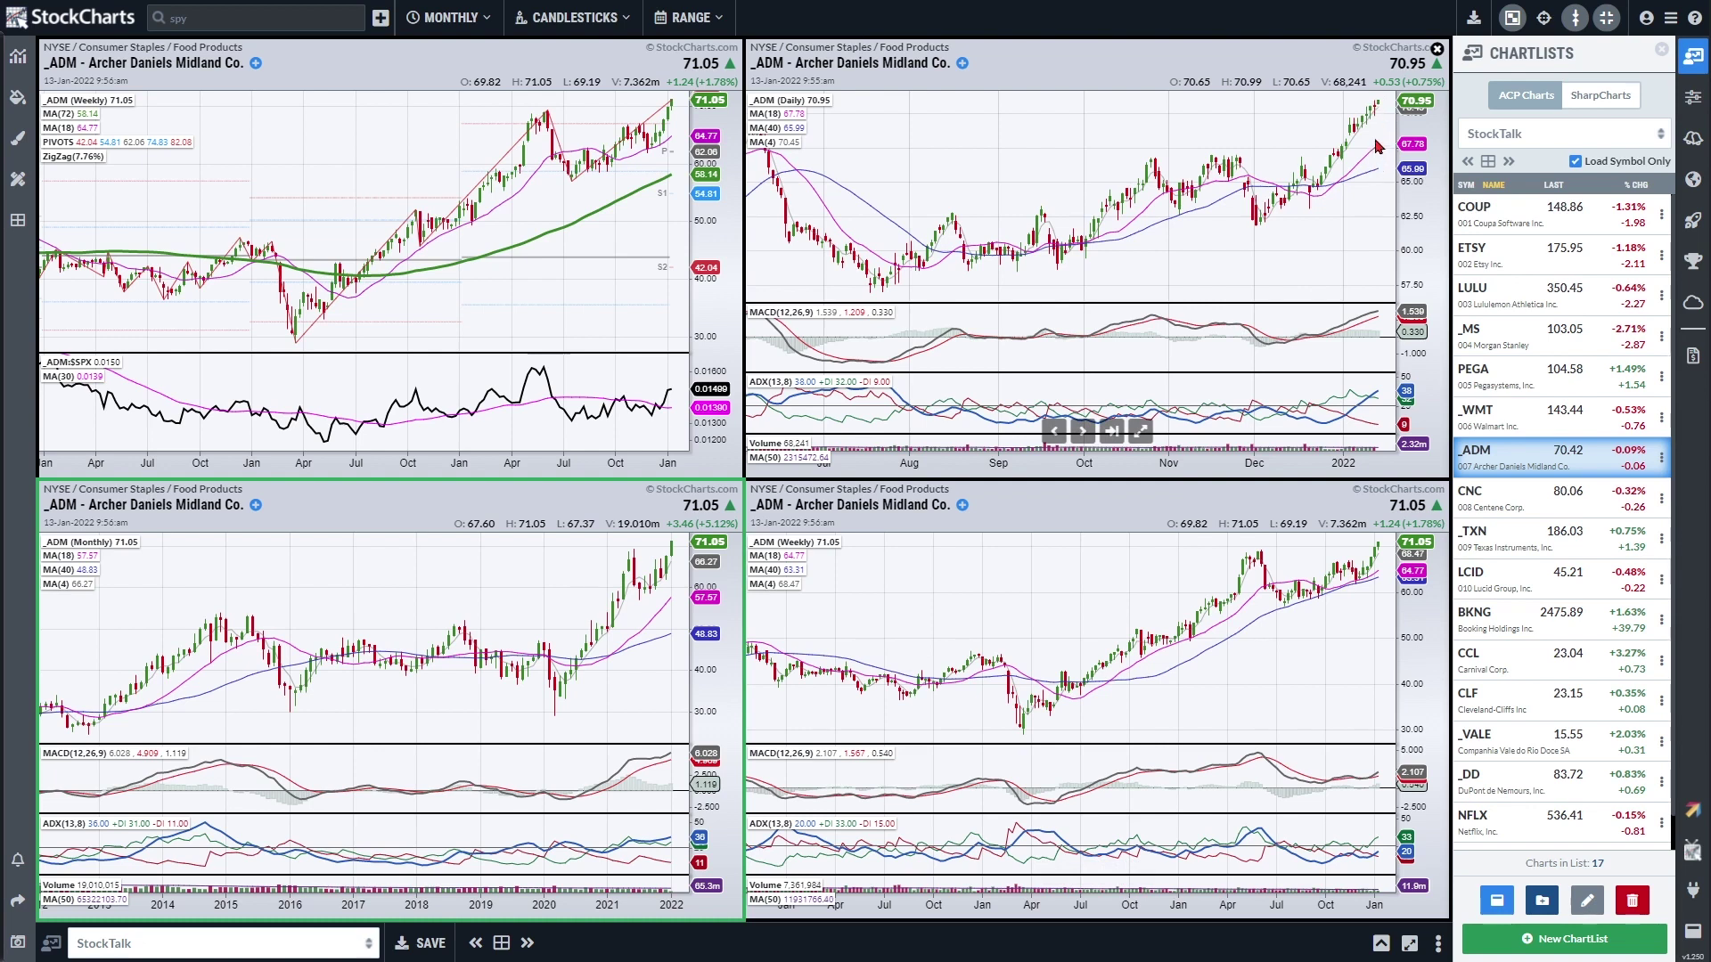
# Load CNC from the chart list, mark its recent weekly and daily peaks and the monthly resistance line across the highs, and clear the markings.
pyautogui.press('Down')
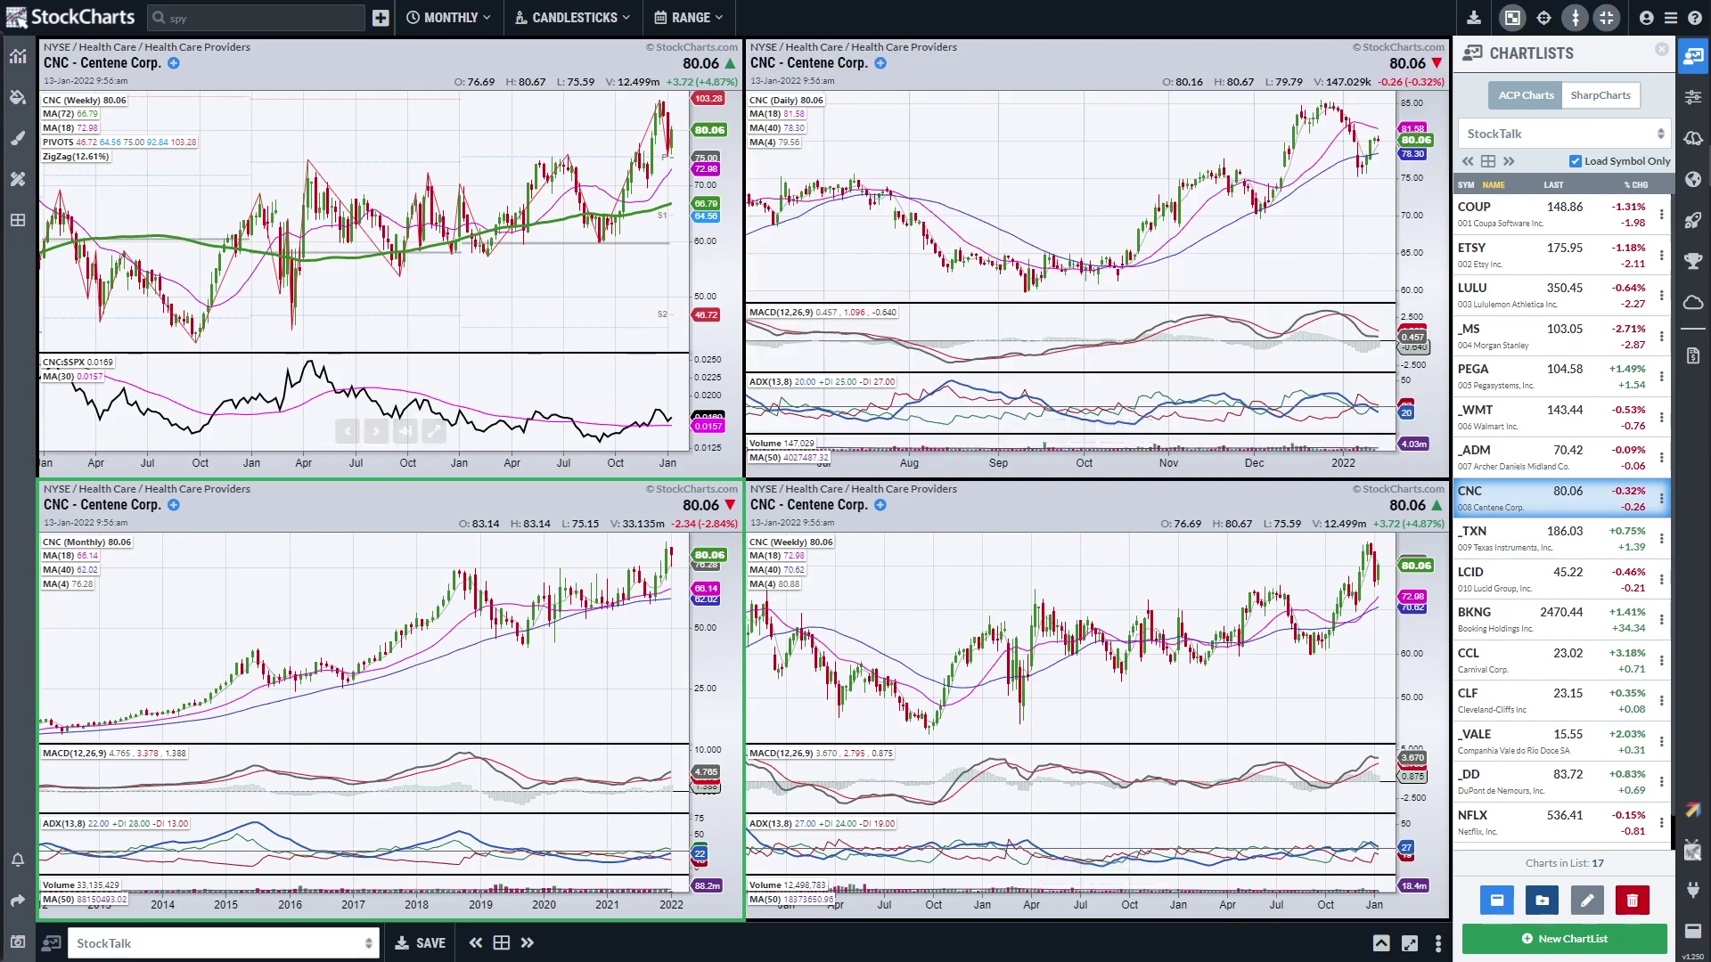
pyautogui.moveTo(1372, 550)
pyautogui.mouseDown()
pyautogui.moveTo(1382, 584)
pyautogui.moveTo(1366, 592)
pyautogui.moveTo(1368, 546)
pyautogui.mouseUp()
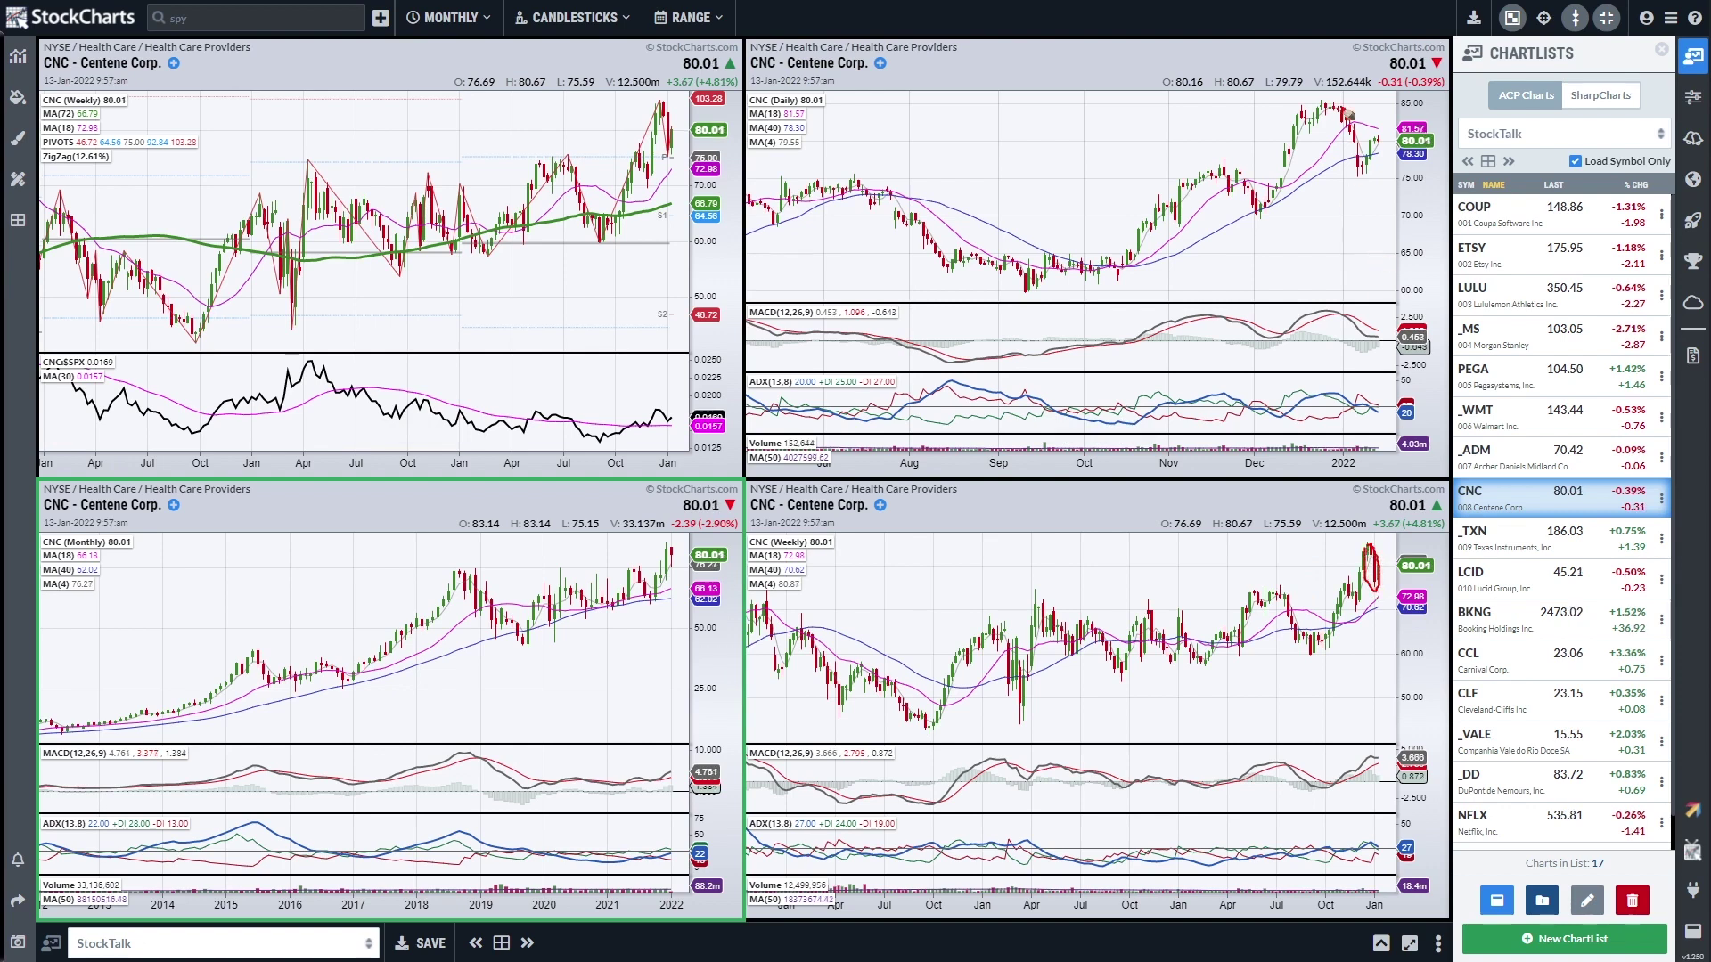
pyautogui.moveTo(1341, 108)
pyautogui.mouseDown()
pyautogui.moveTo(1373, 130)
pyautogui.moveTo(1364, 165)
pyautogui.moveTo(1331, 155)
pyautogui.moveTo(1337, 107)
pyautogui.mouseUp()
pyautogui.moveTo(443, 567); pyautogui.dragTo(687, 571)
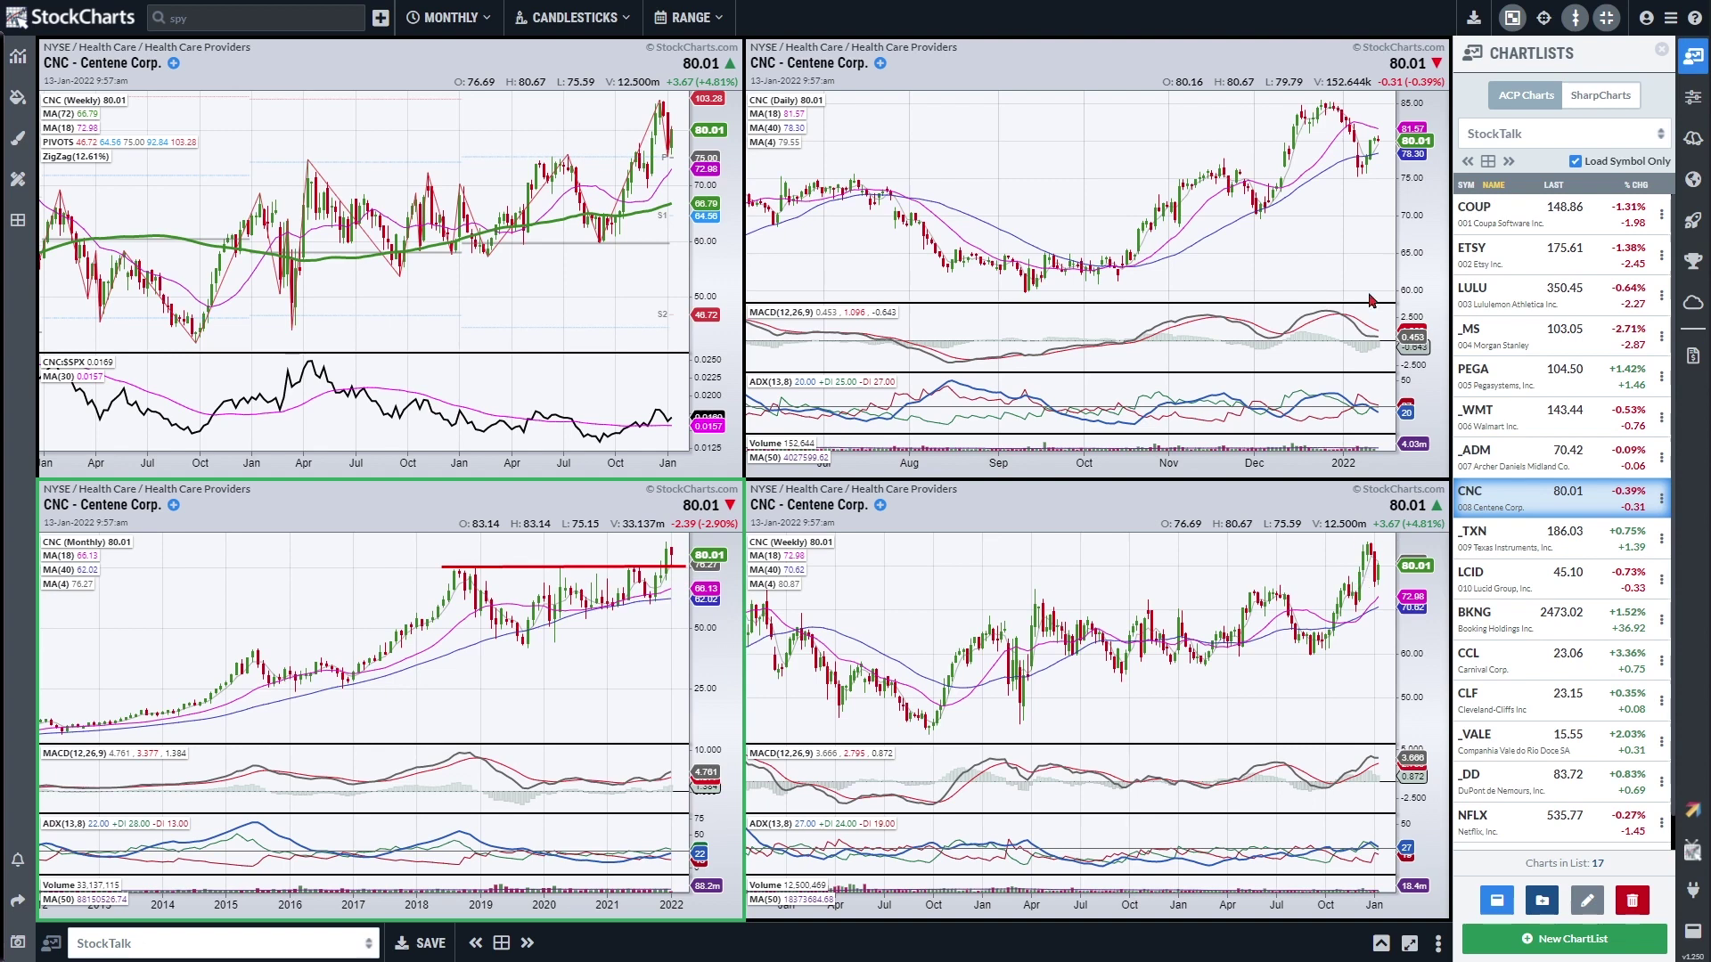
pyautogui.press('Delete')
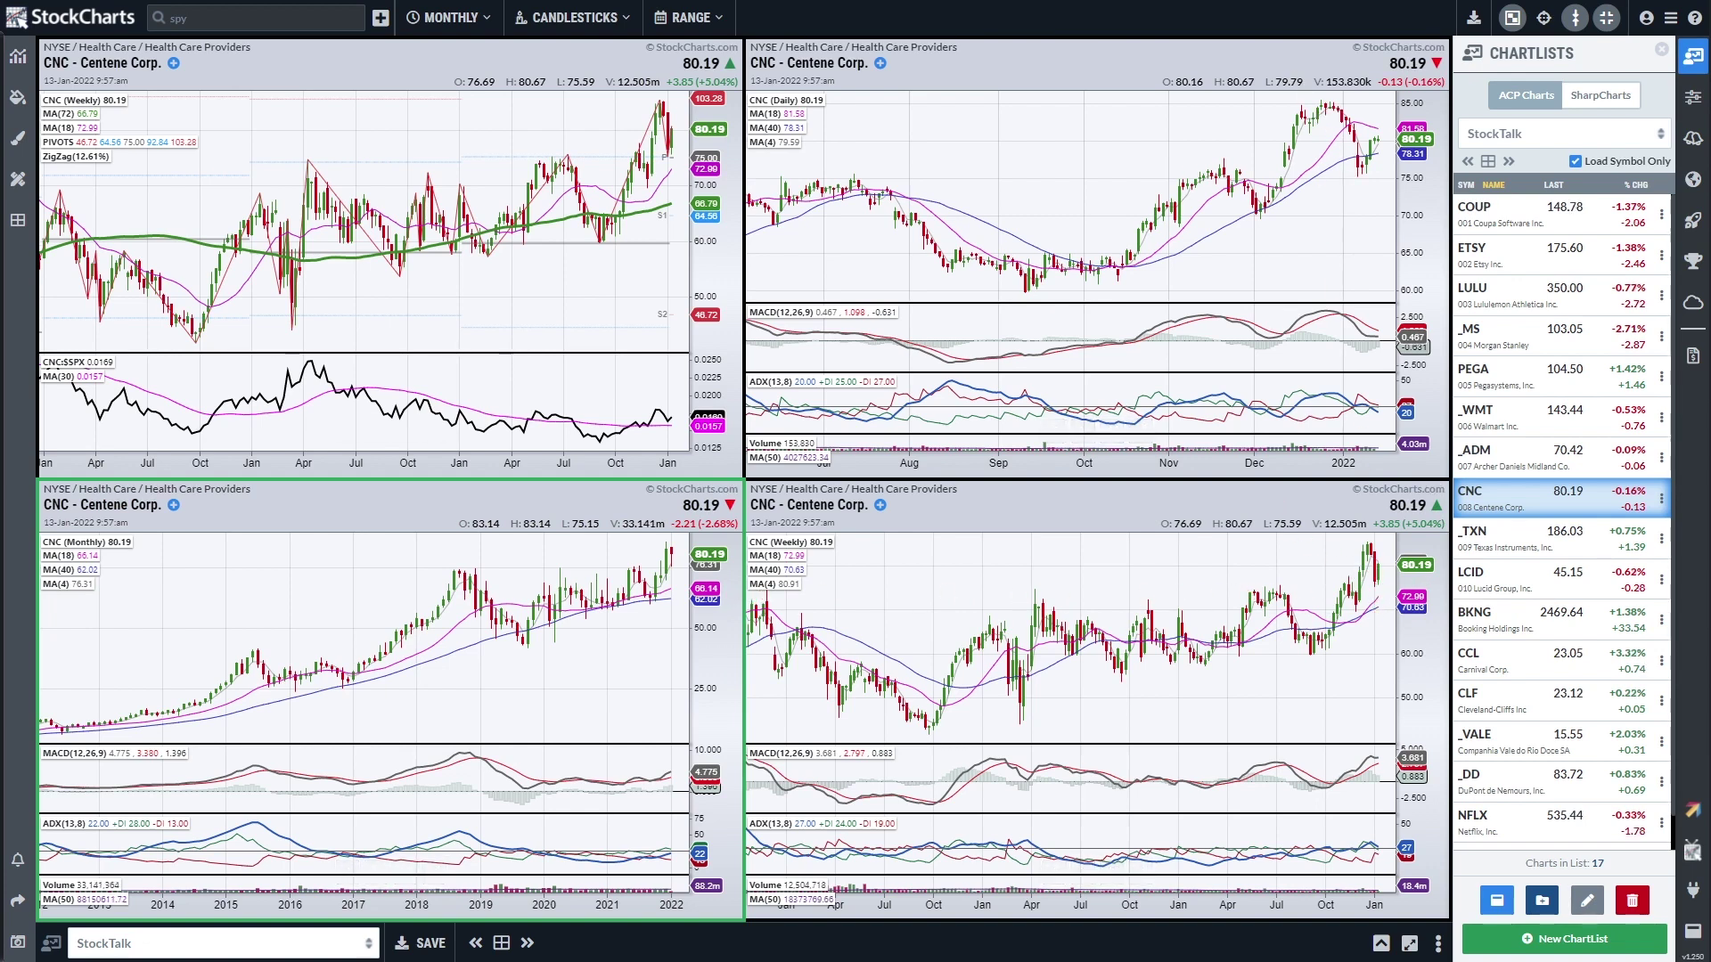
# Sketch a possible pullback and the support level on CNC's daily chart, mark the latest monthly candle, and clear the strokes.
pyautogui.moveTo(1375, 132)
pyautogui.mouseDown()
pyautogui.moveTo(1434, 159)
pyautogui.moveTo(1422, 177)
pyautogui.mouseUp()
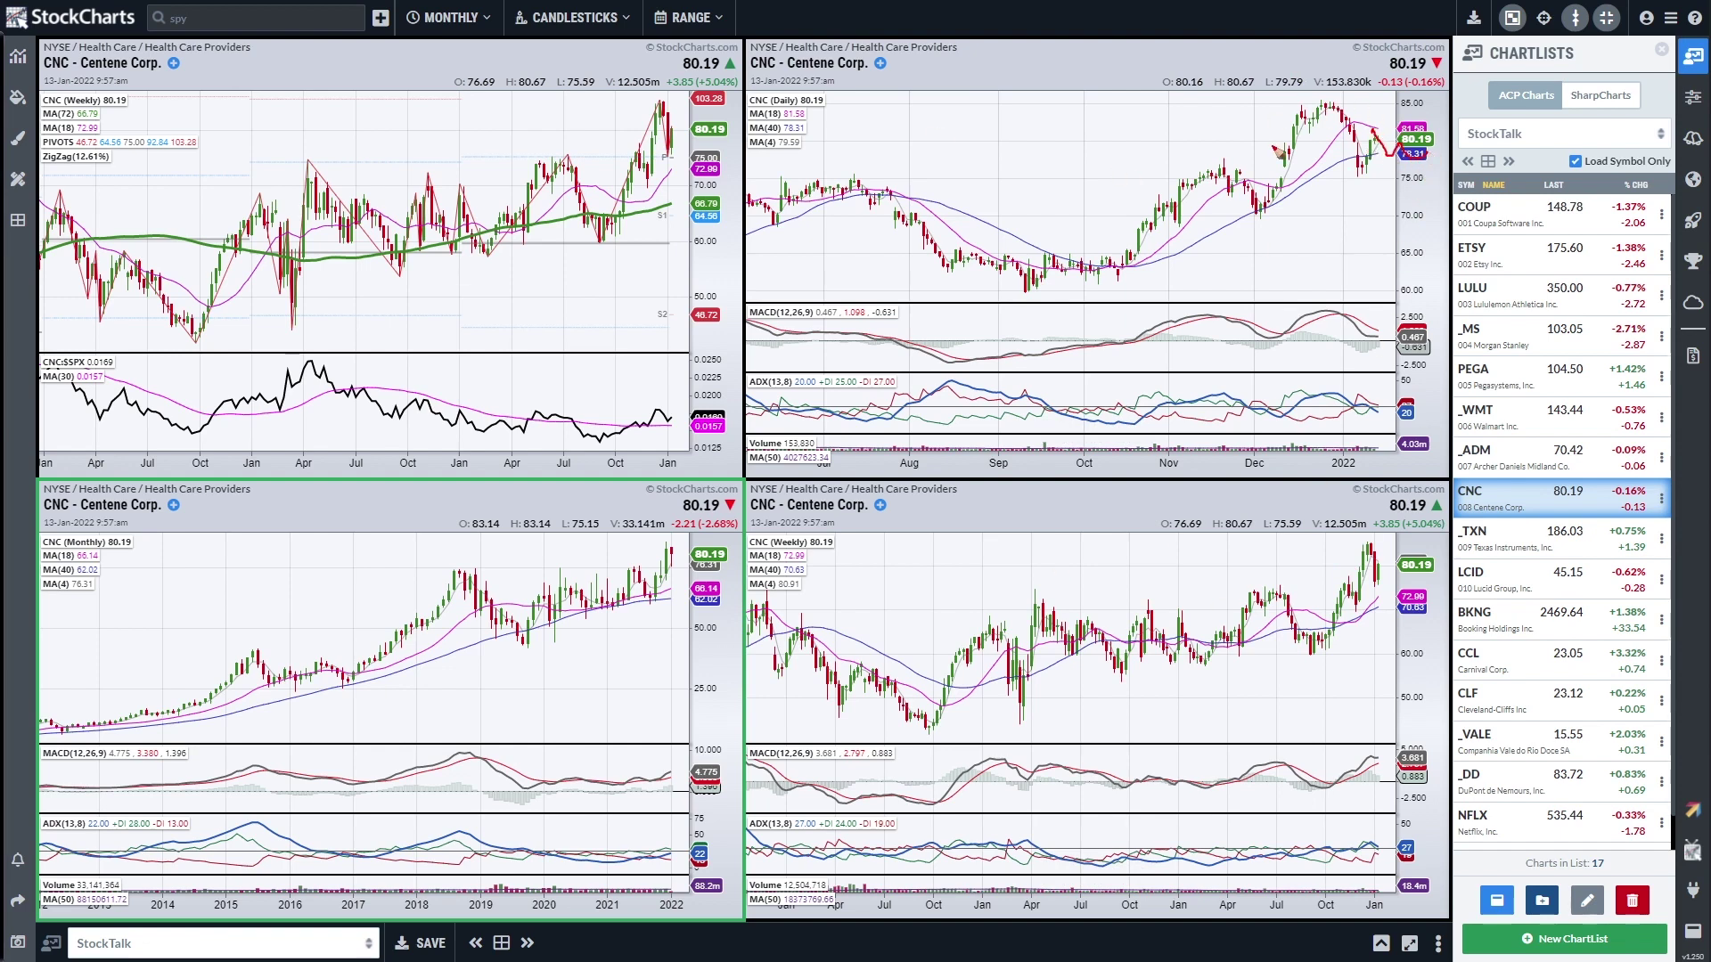
pyautogui.moveTo(1113, 182); pyautogui.dragTo(1406, 177)
pyautogui.moveTo(679, 575)
pyautogui.mouseDown()
pyautogui.moveTo(462, 576)
pyautogui.moveTo(471, 614)
pyautogui.moveTo(551, 622)
pyautogui.moveTo(642, 620)
pyautogui.moveTo(673, 574)
pyautogui.mouseUp()
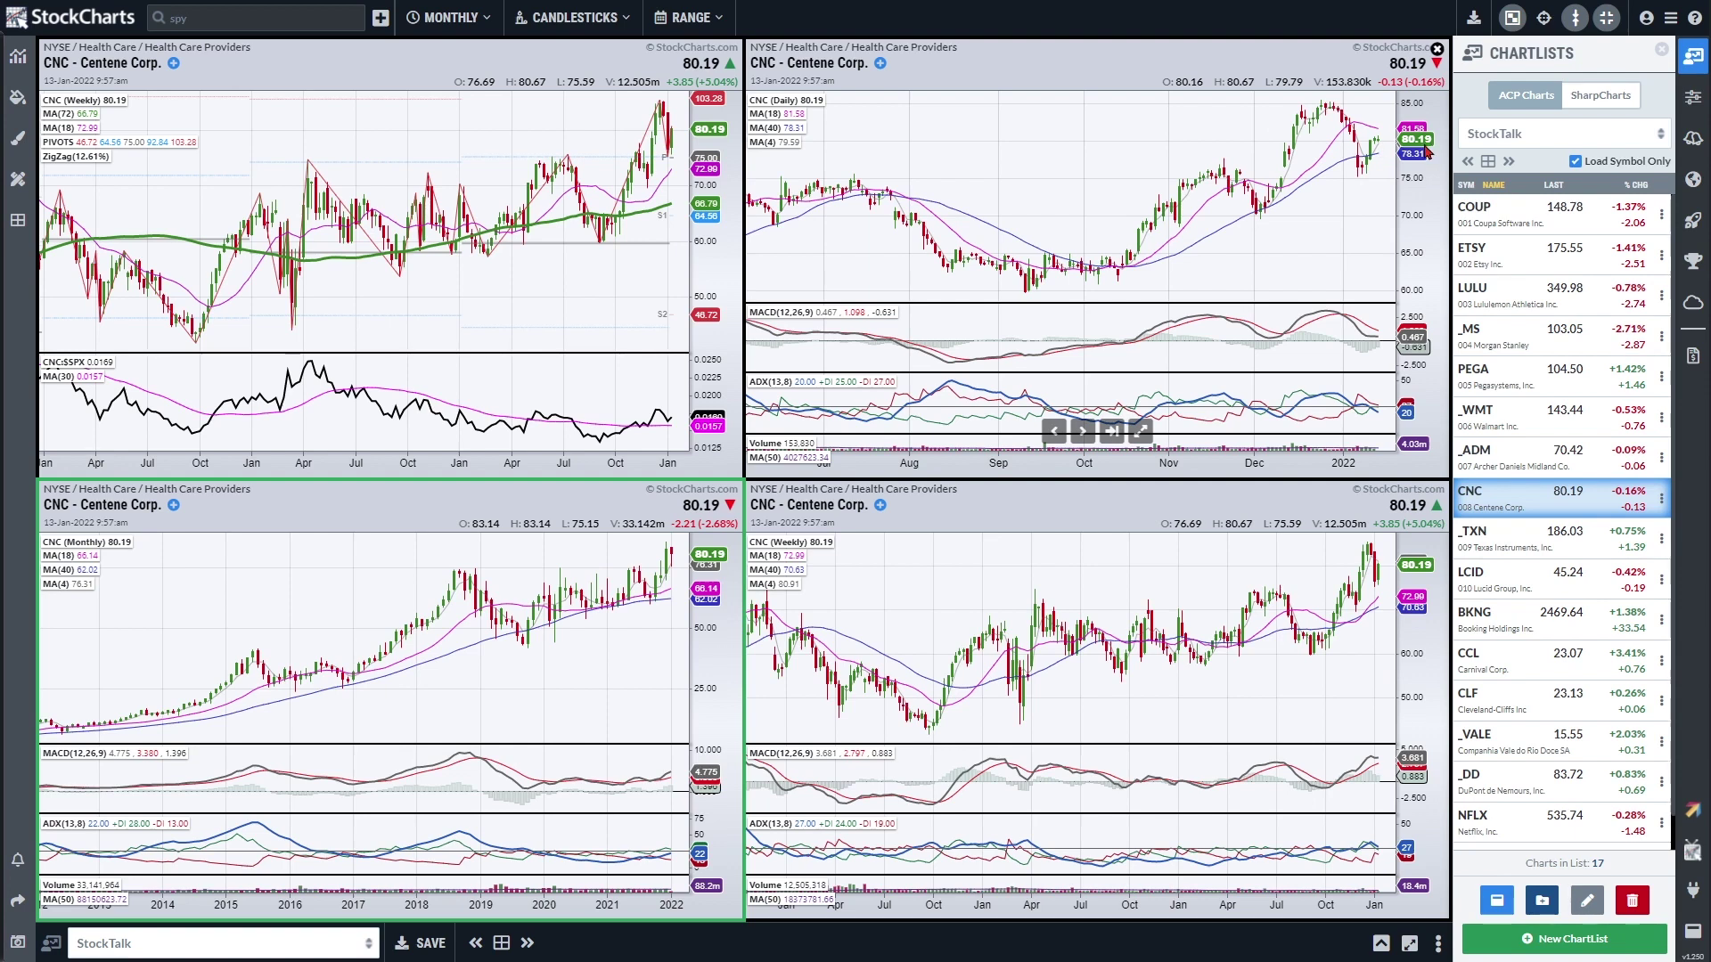
# Load _TXN from the chart list, enlarge its weekly chart to mark the latest ADX reading, and restore the four-chart layout.
pyautogui.press('Down')
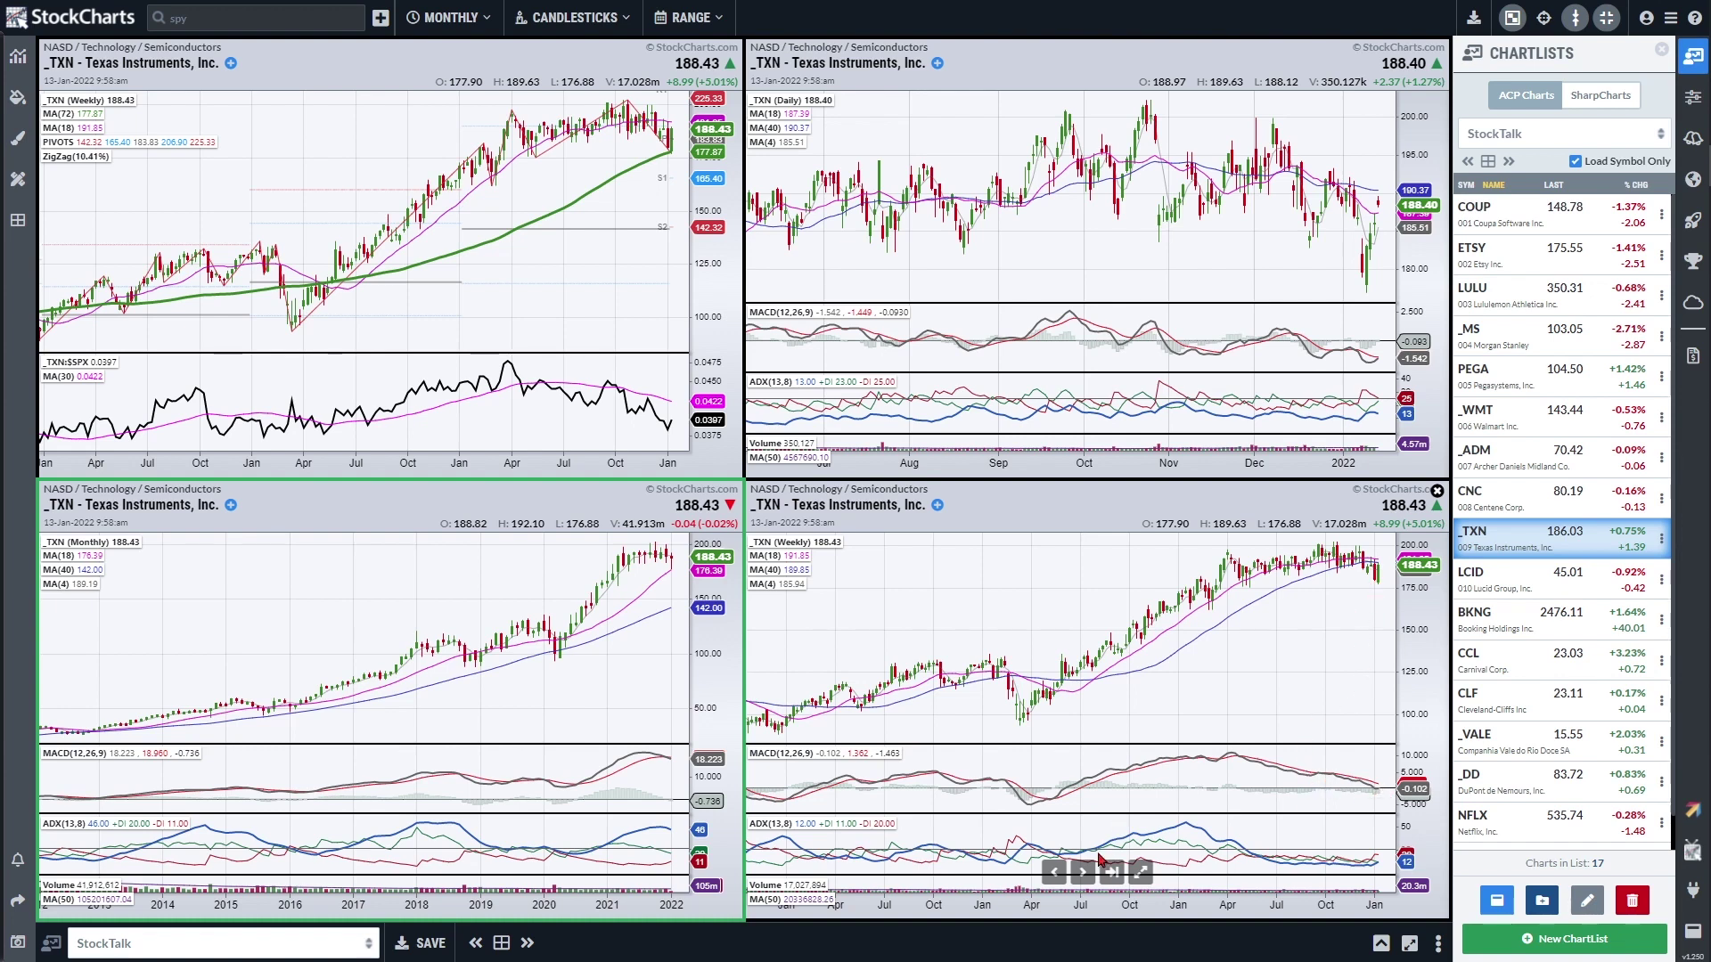
pyautogui.click(1140, 872)
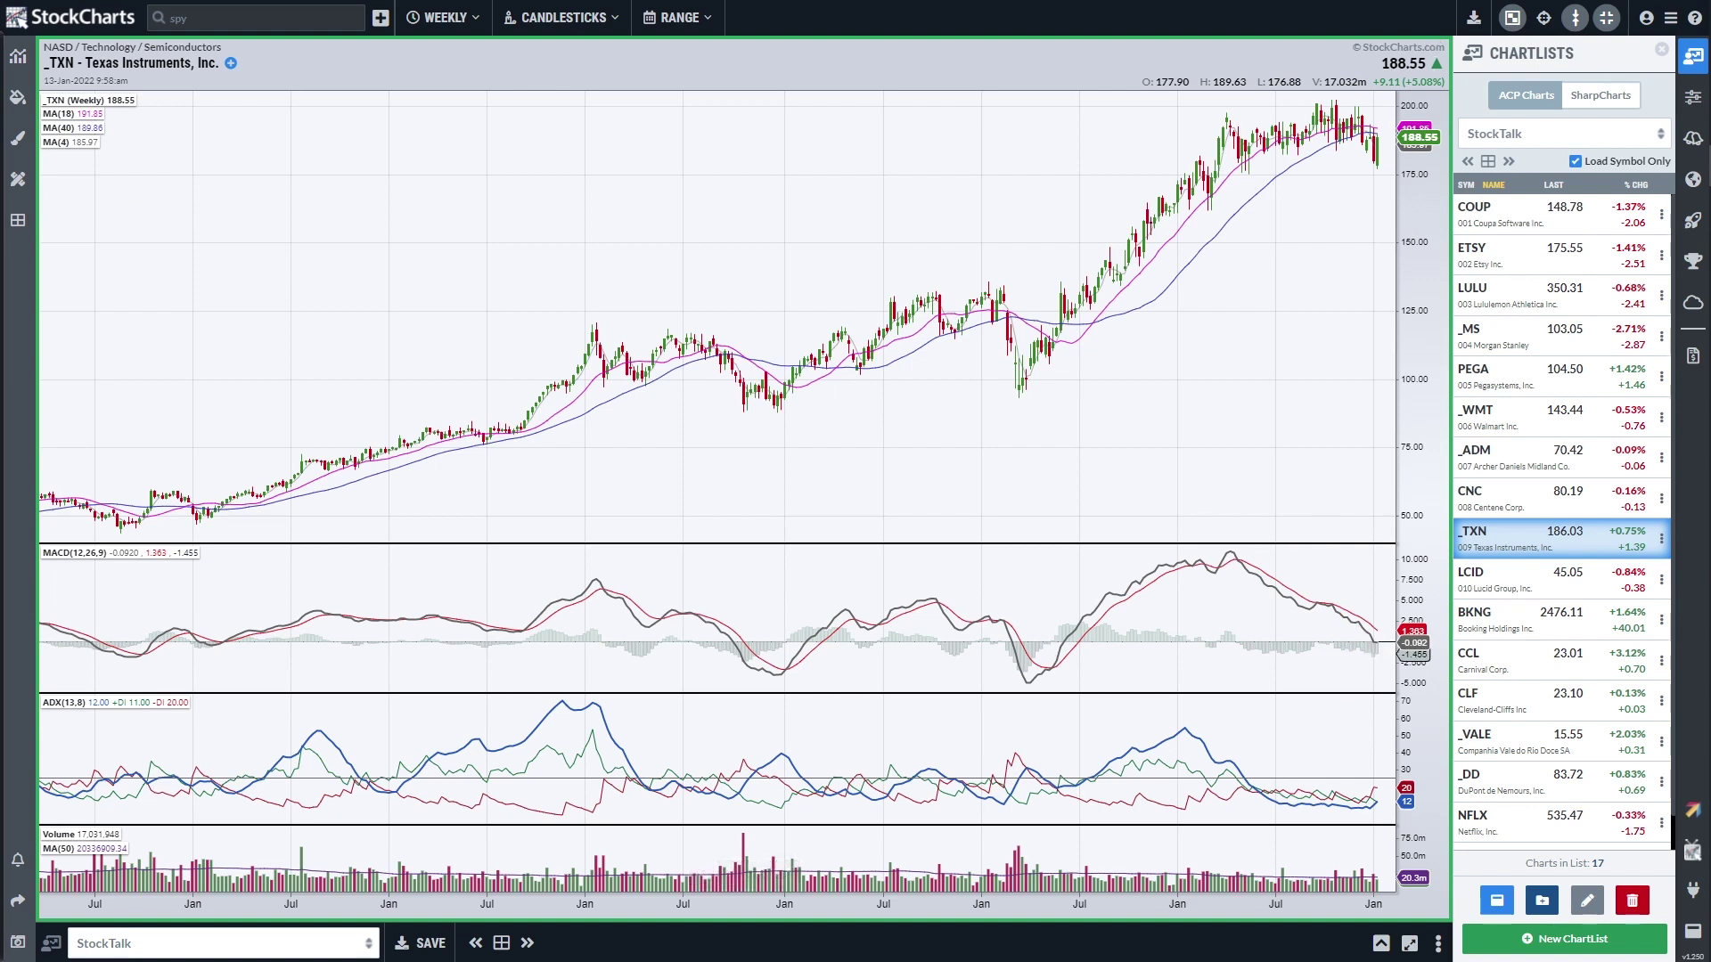
pyautogui.moveTo(1391, 808)
pyautogui.mouseDown()
pyautogui.moveTo(1307, 773)
pyautogui.moveTo(1261, 790)
pyautogui.moveTo(1315, 814)
pyautogui.moveTo(1395, 789)
pyautogui.mouseUp()
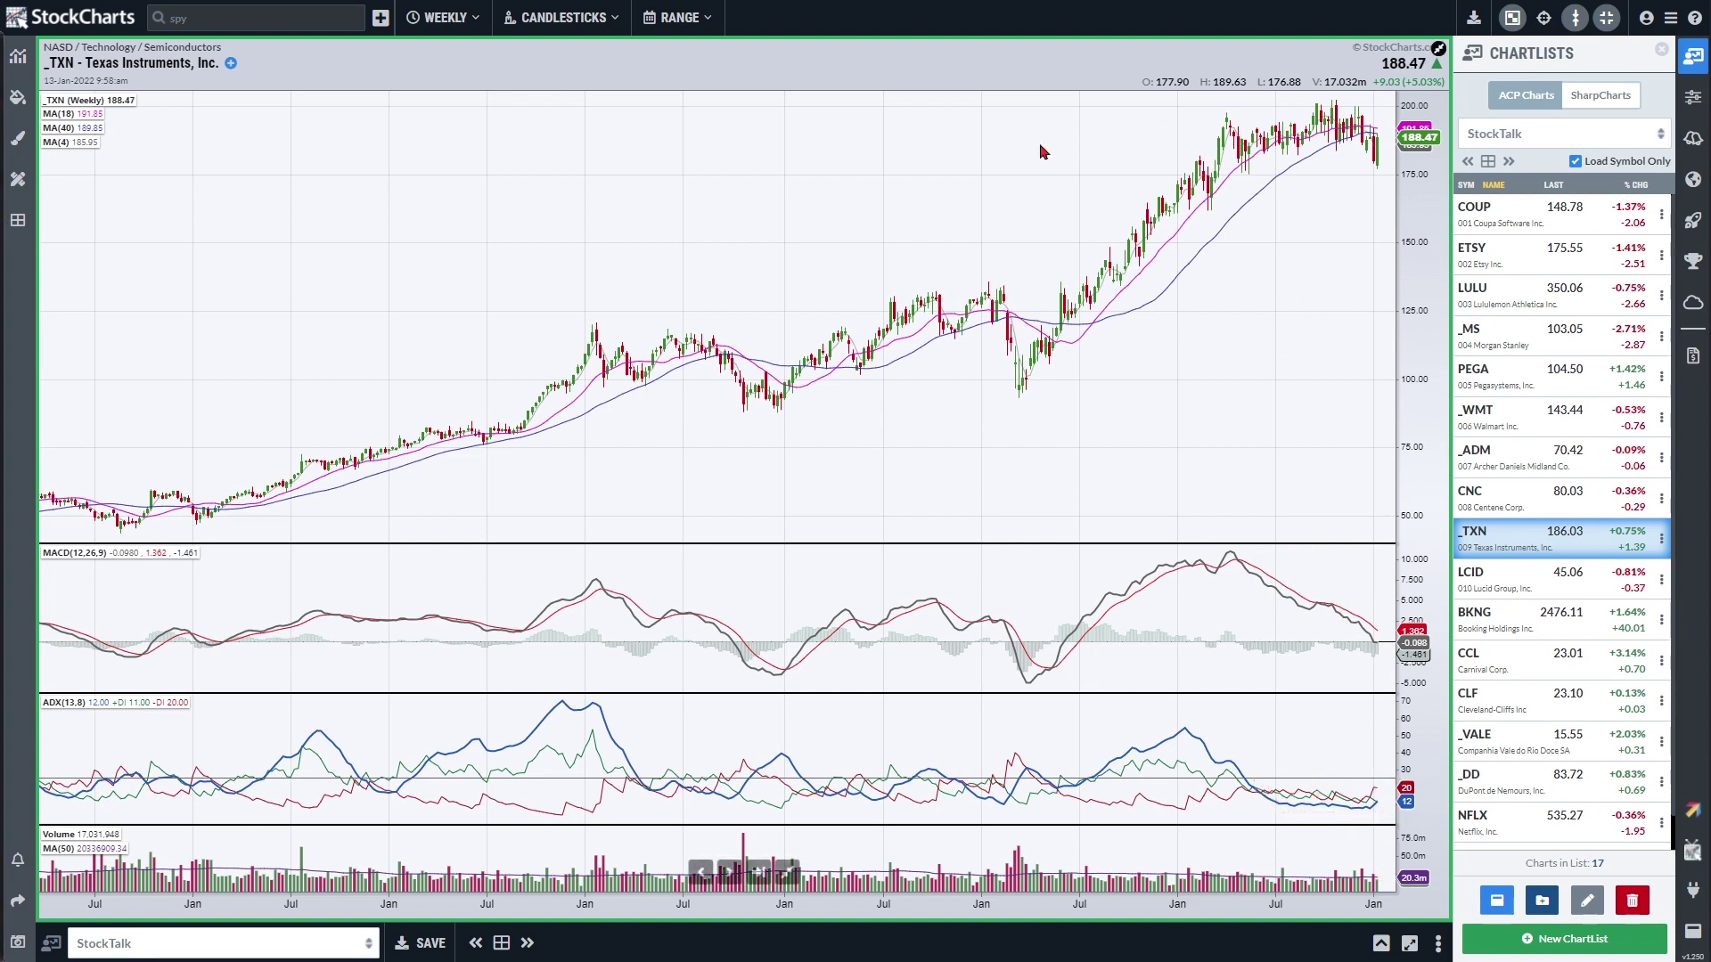
pyautogui.click(786, 872)
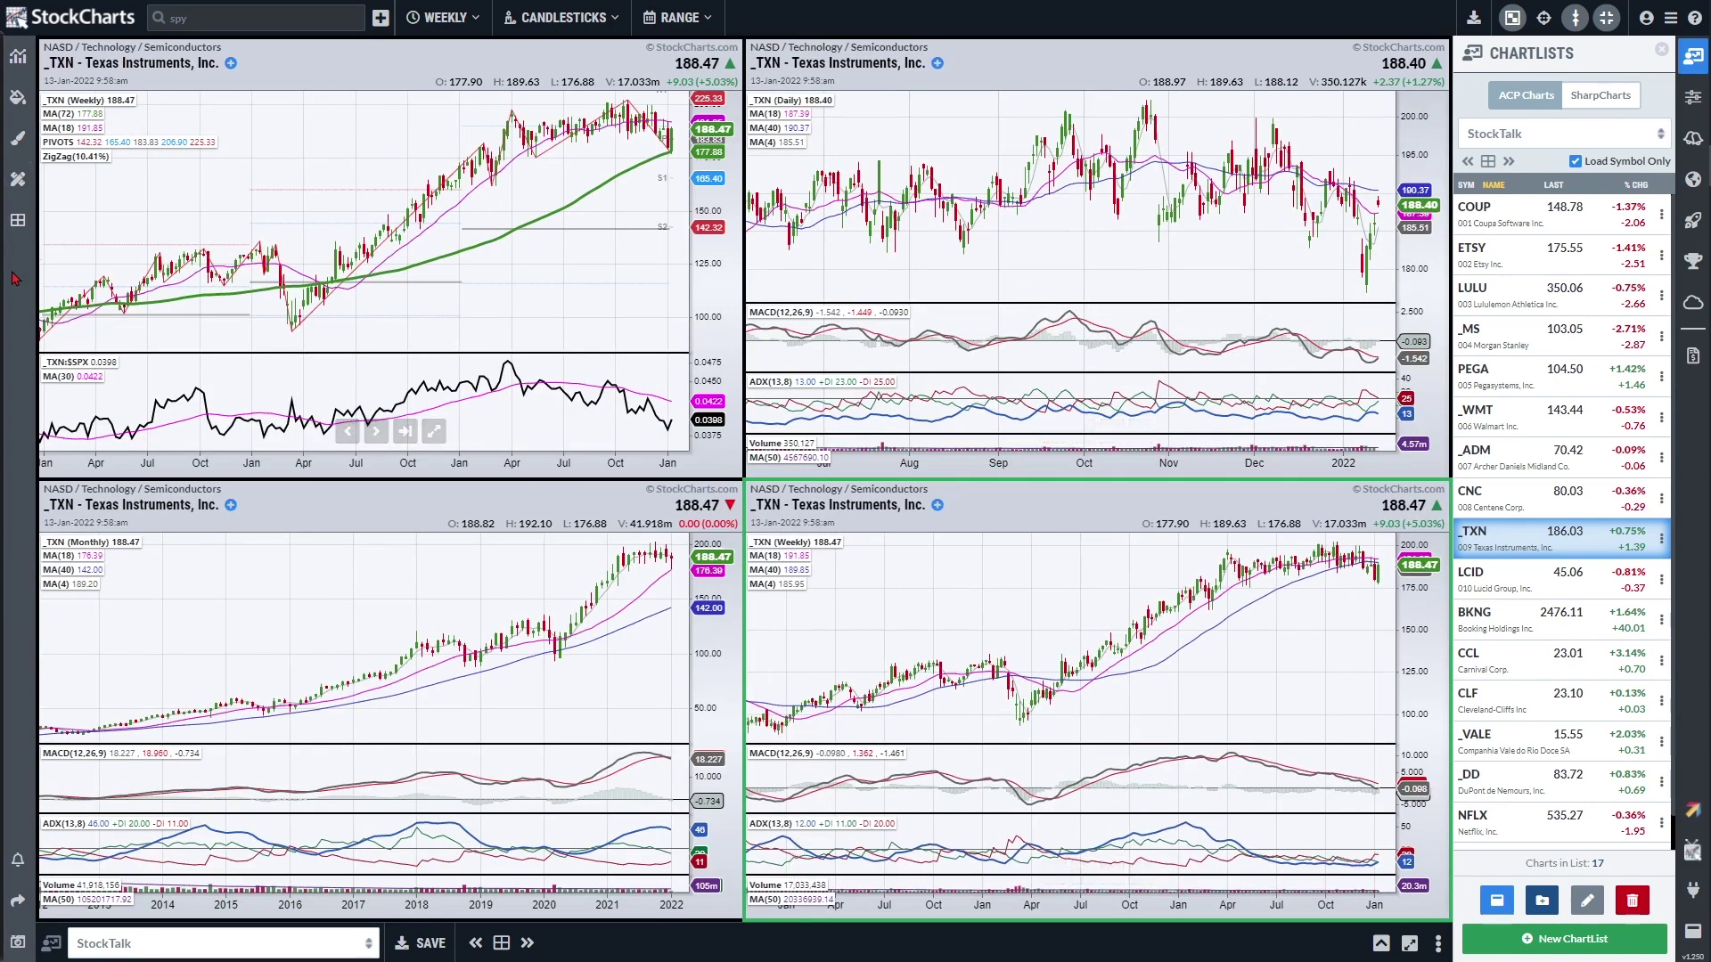
# Mark _TXN's daily support line, latest candles and a possible MACD upturn in red, and clear the markings.
pyautogui.moveTo(764, 251); pyautogui.dragTo(1394, 254)
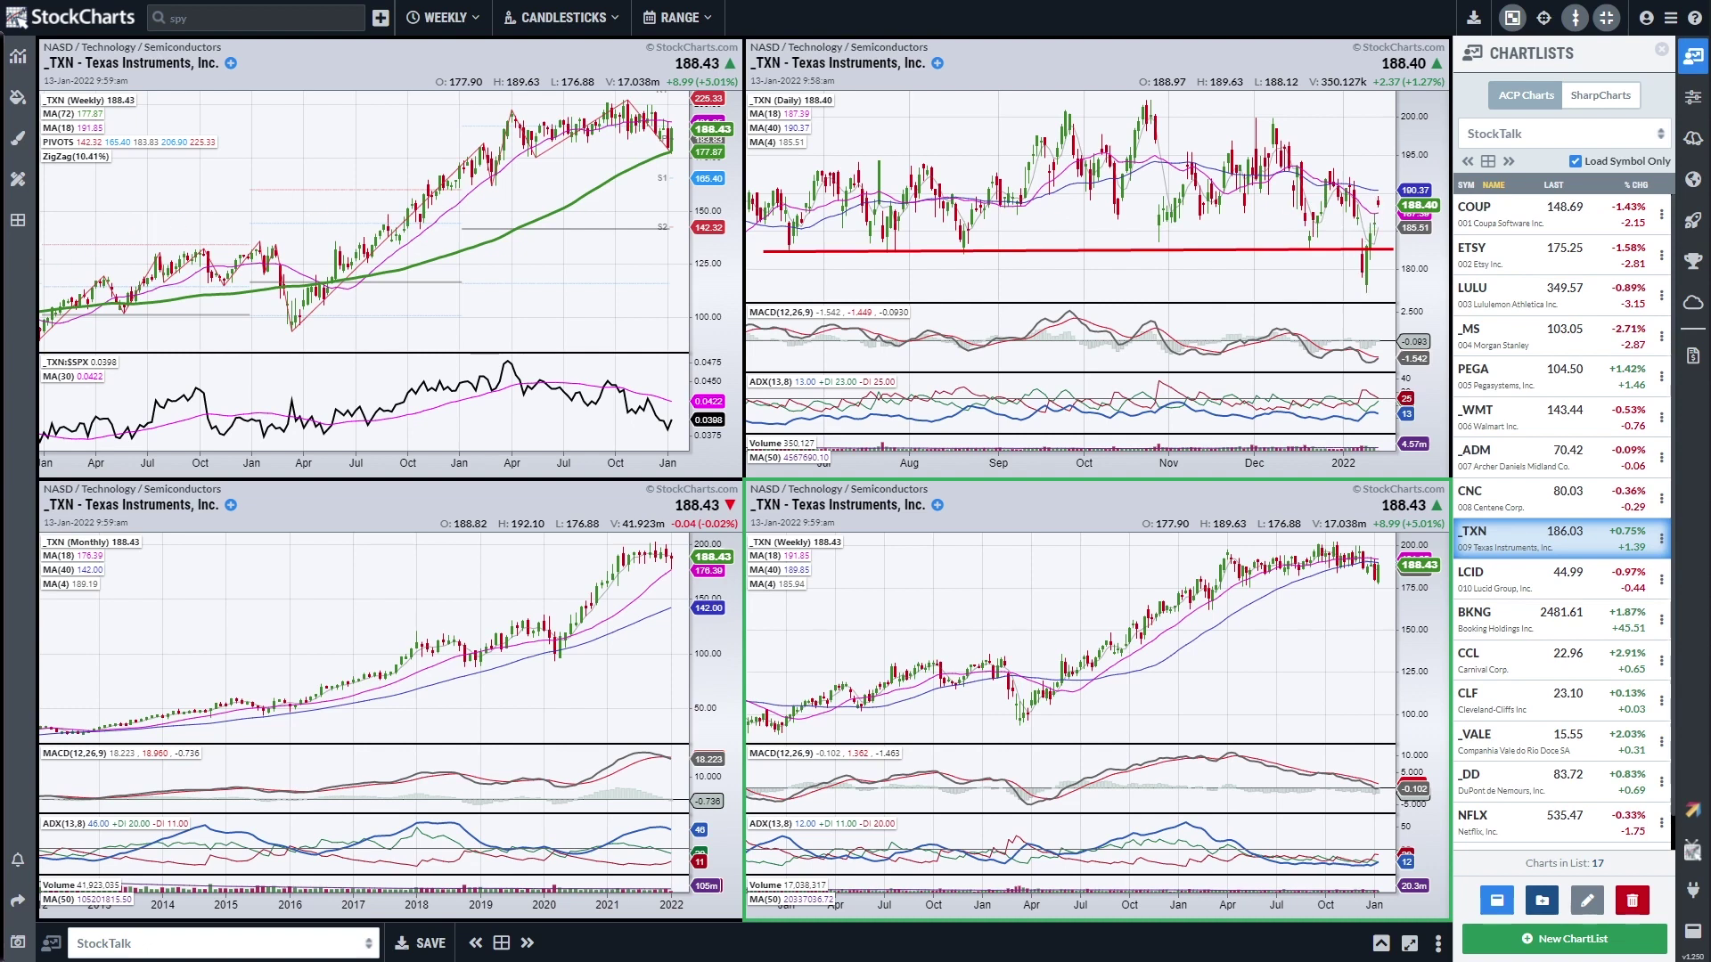
pyautogui.moveTo(1380, 183)
pyautogui.mouseDown()
pyautogui.moveTo(1401, 231)
pyautogui.moveTo(1425, 182)
pyautogui.mouseUp()
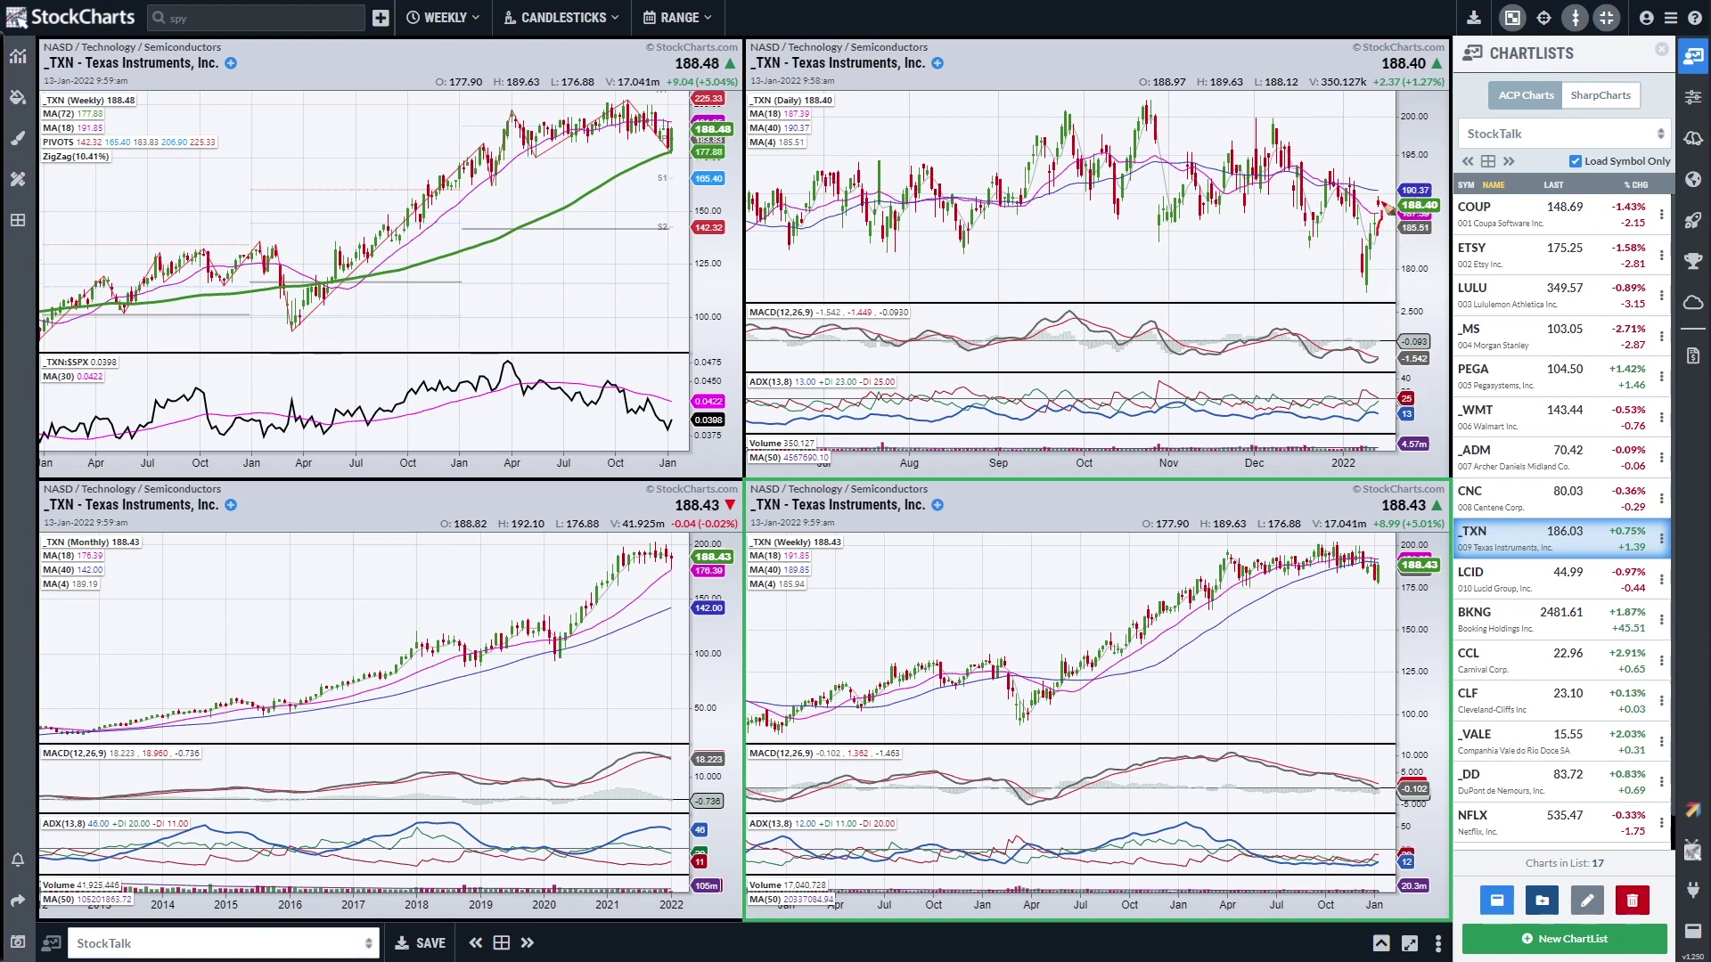
pyautogui.moveTo(1379, 183); pyautogui.dragTo(1406, 224)
pyautogui.moveTo(1390, 360)
pyautogui.mouseDown()
pyautogui.moveTo(1365, 353)
pyautogui.moveTo(1372, 373)
pyautogui.moveTo(1411, 335)
pyautogui.mouseUp()
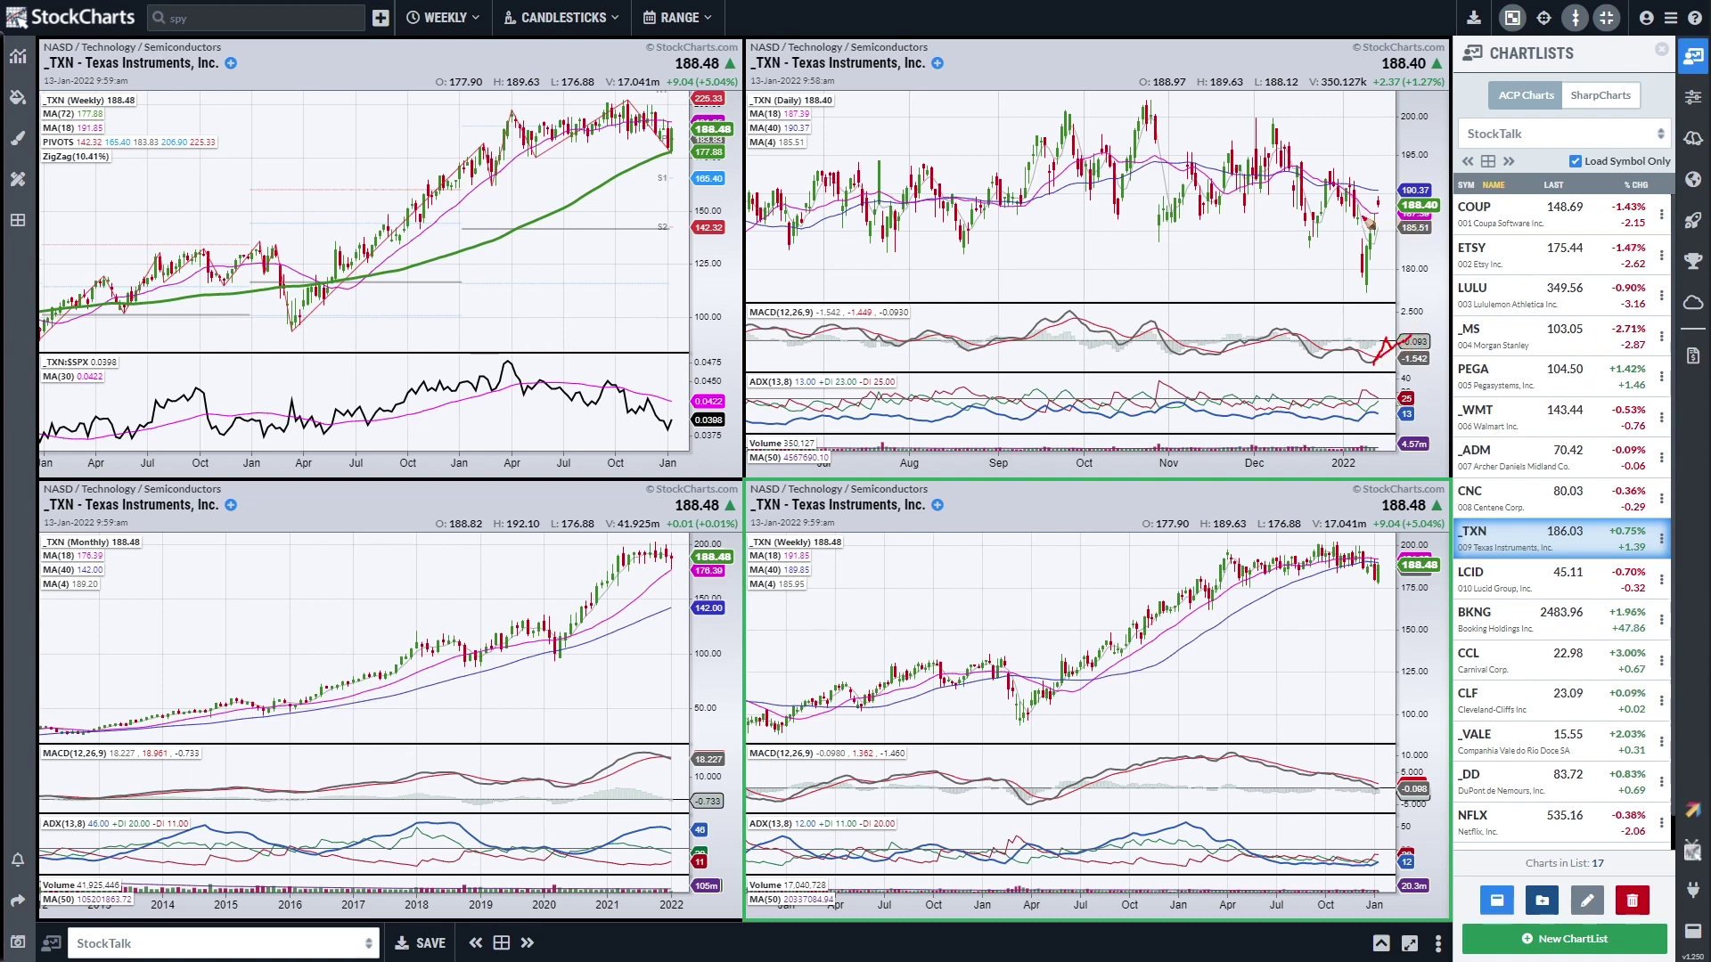
pyautogui.moveTo(1372, 182)
pyautogui.mouseDown()
pyautogui.moveTo(1388, 220)
pyautogui.moveTo(1405, 216)
pyautogui.mouseUp()
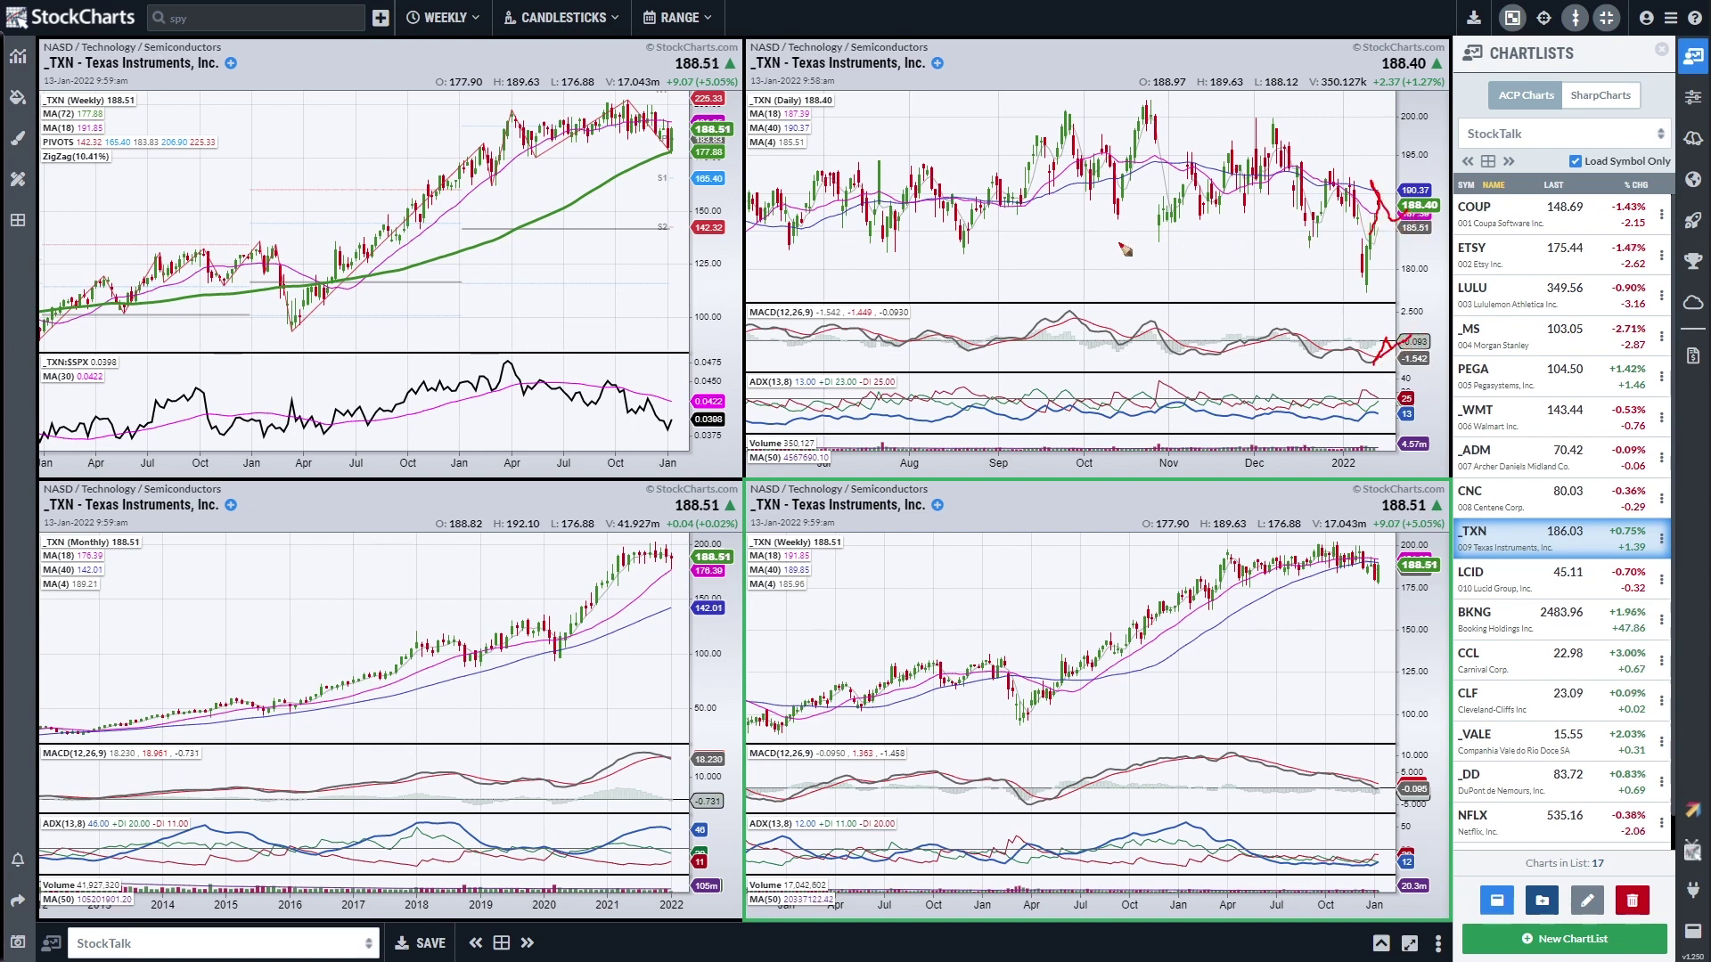
pyautogui.moveTo(787, 247); pyautogui.dragTo(1408, 252)
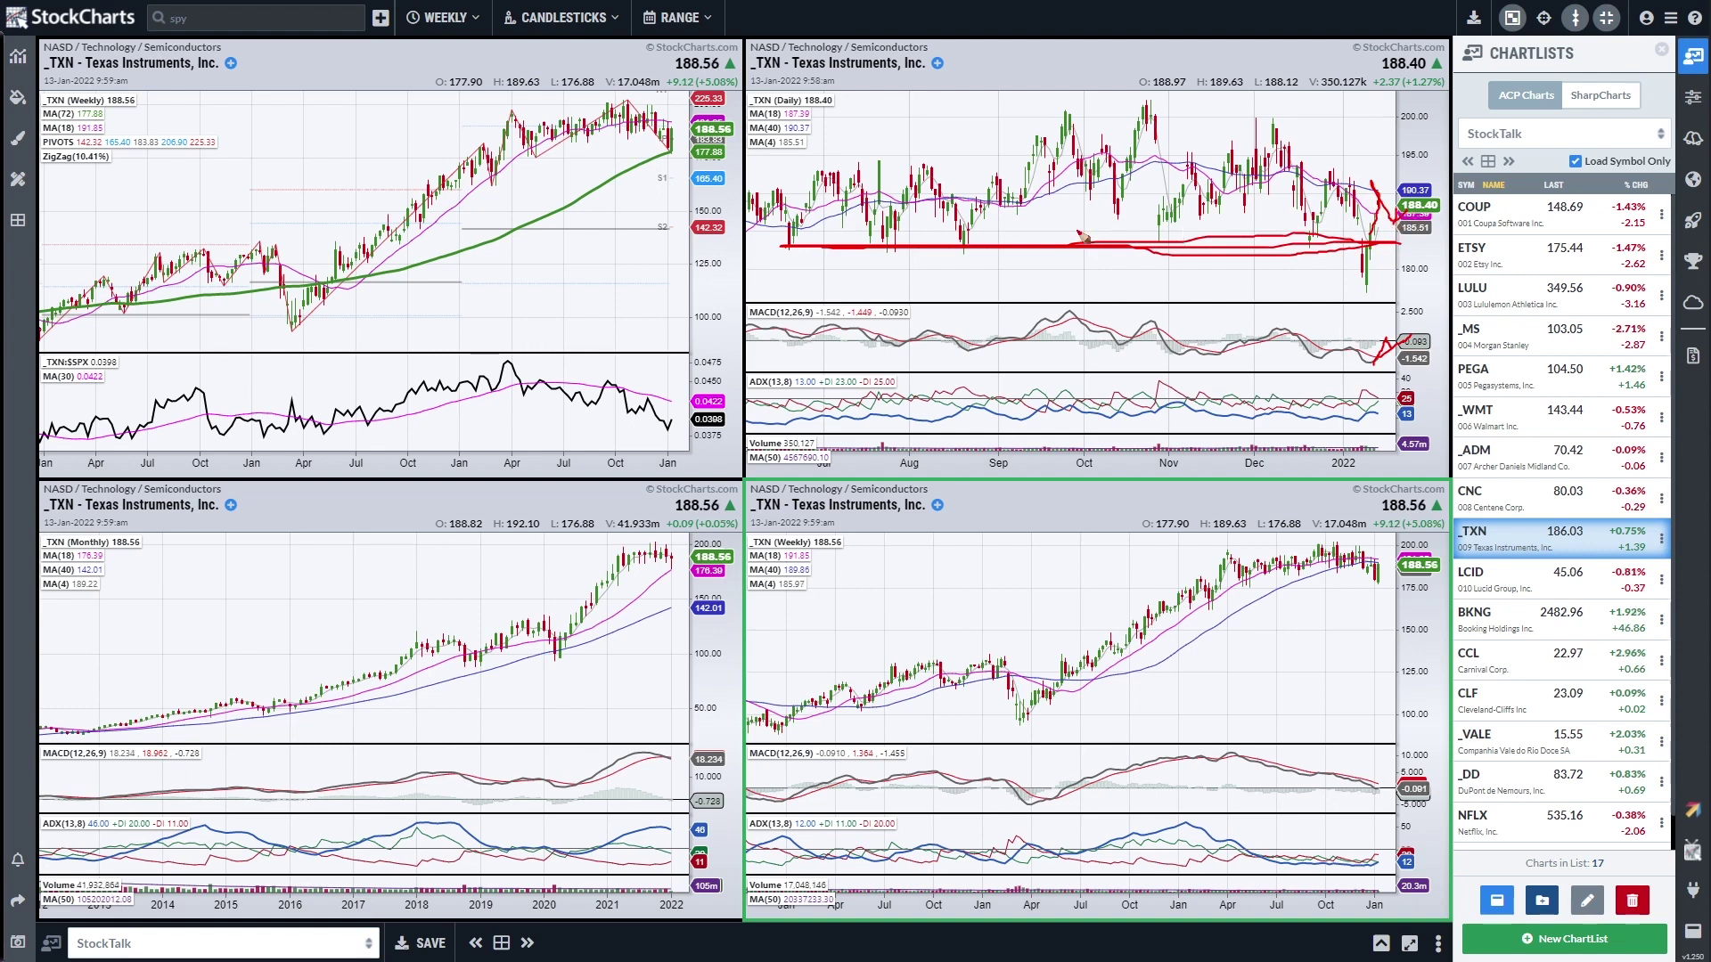
pyautogui.press('e')
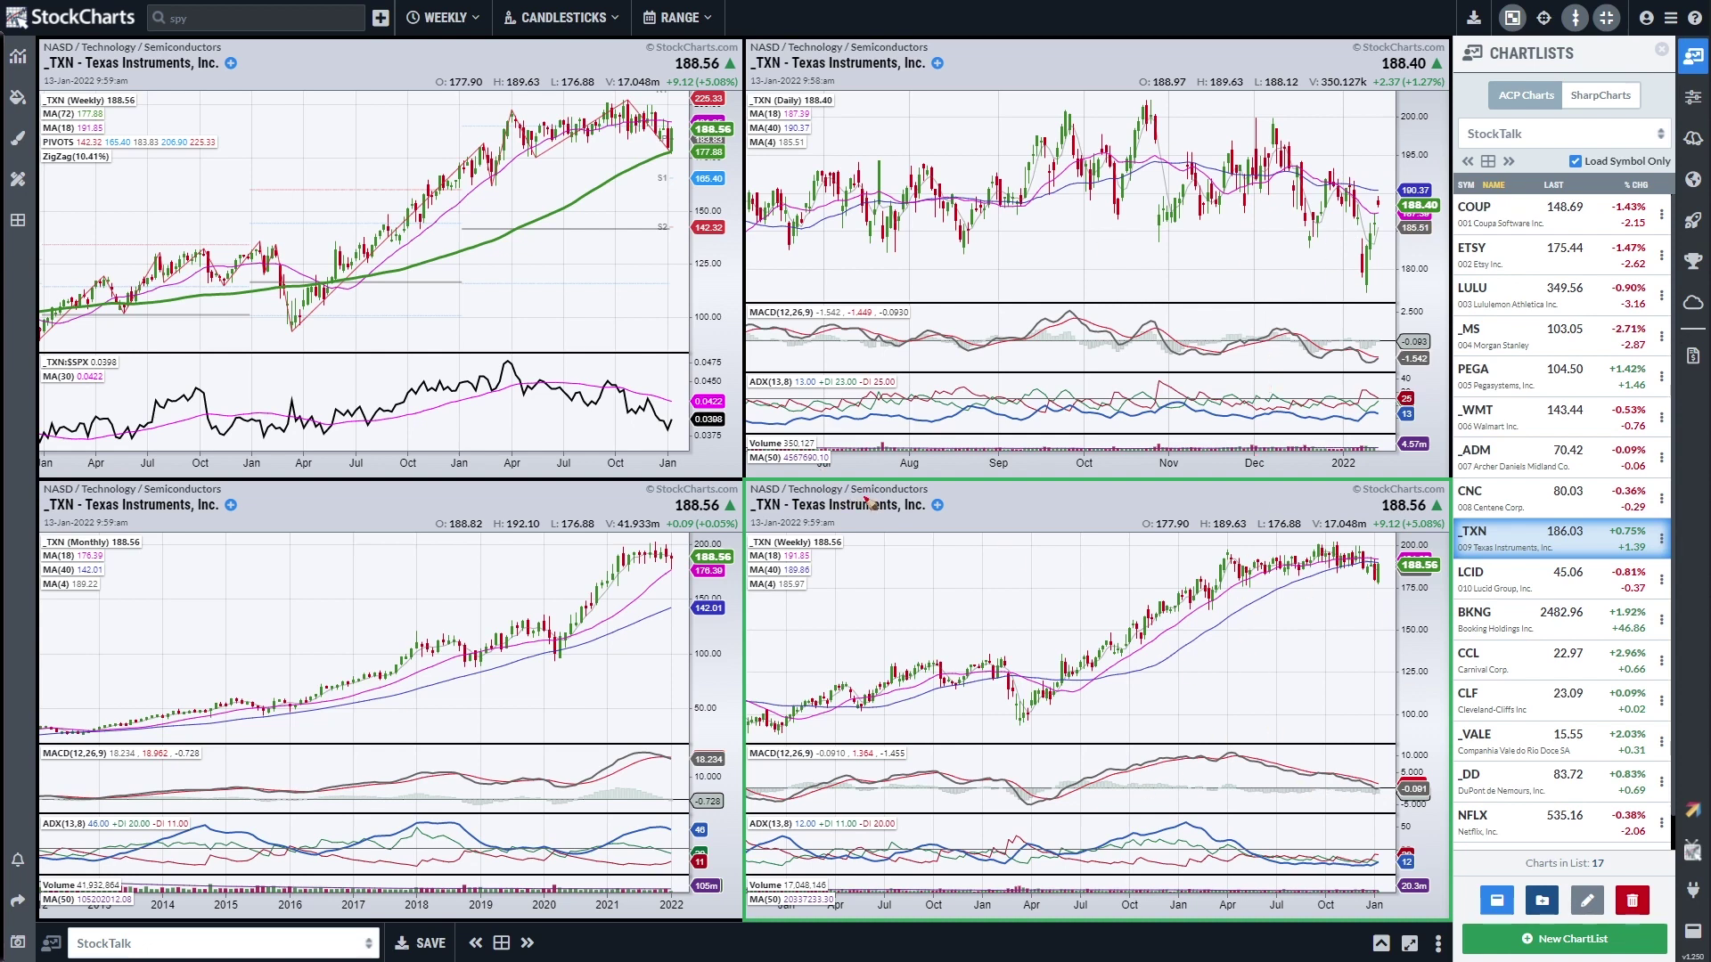
# Load LCID from the chart list, trace its late-2021 weekly pullback and recent daily rebound, circle the newest daily candles, and clear the strokes.
pyautogui.click(1529, 588)
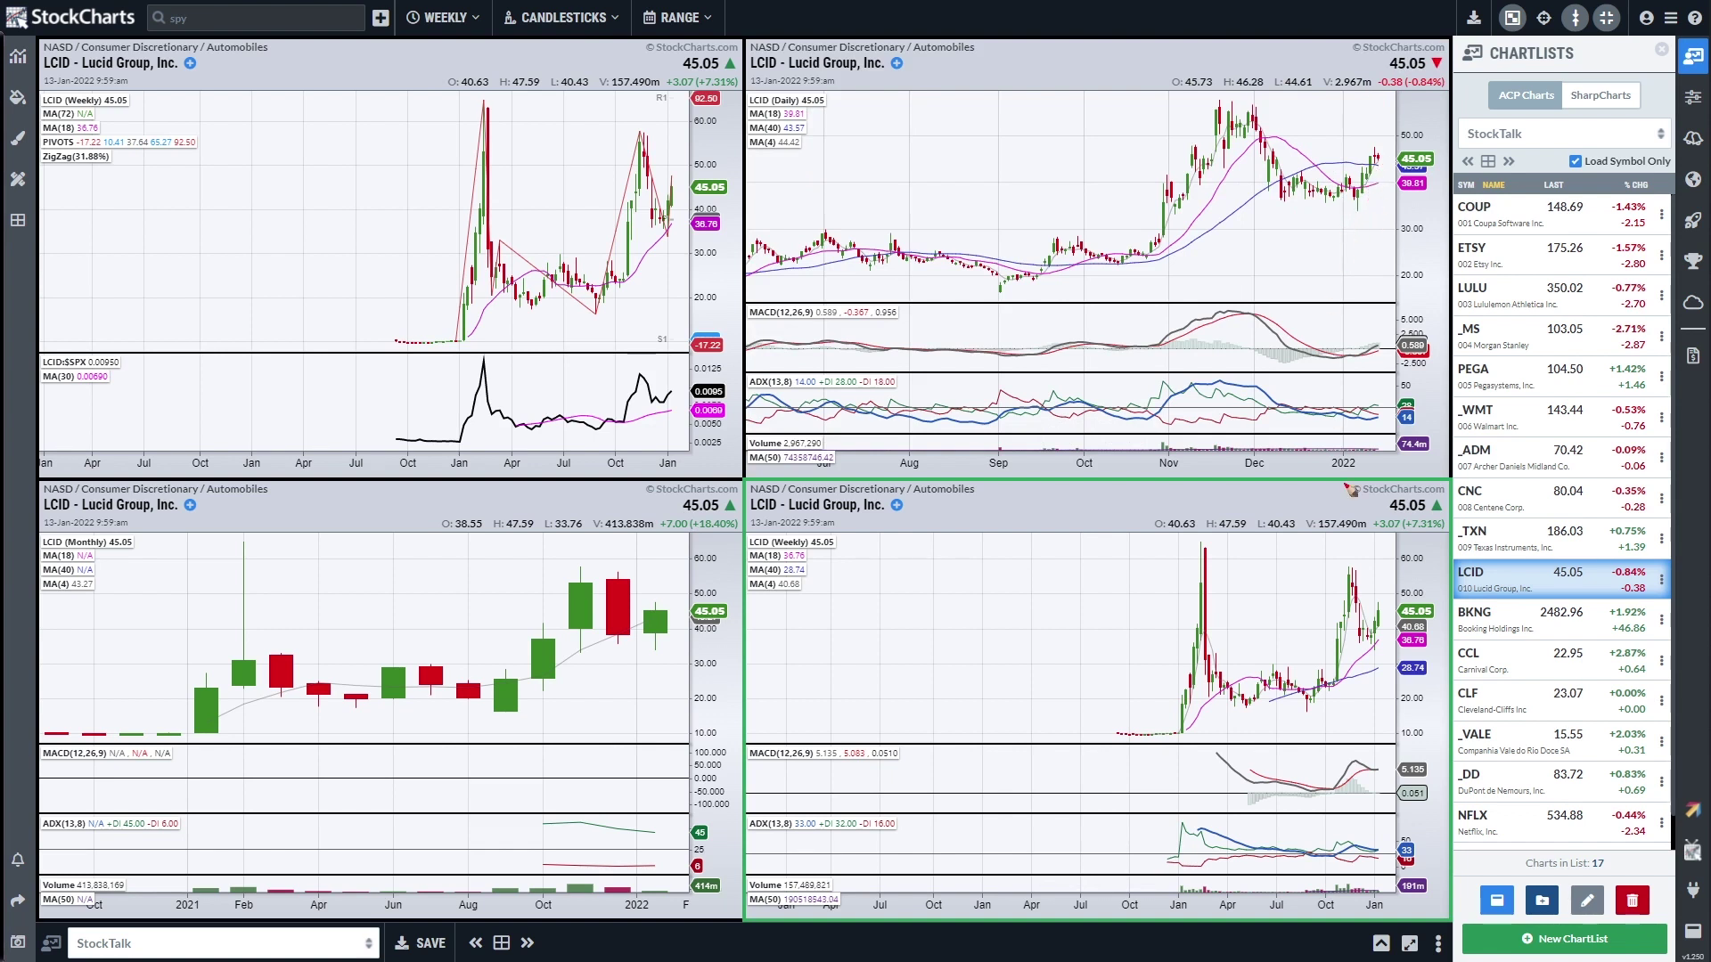
pyautogui.moveTo(1349, 584); pyautogui.dragTo(1386, 662)
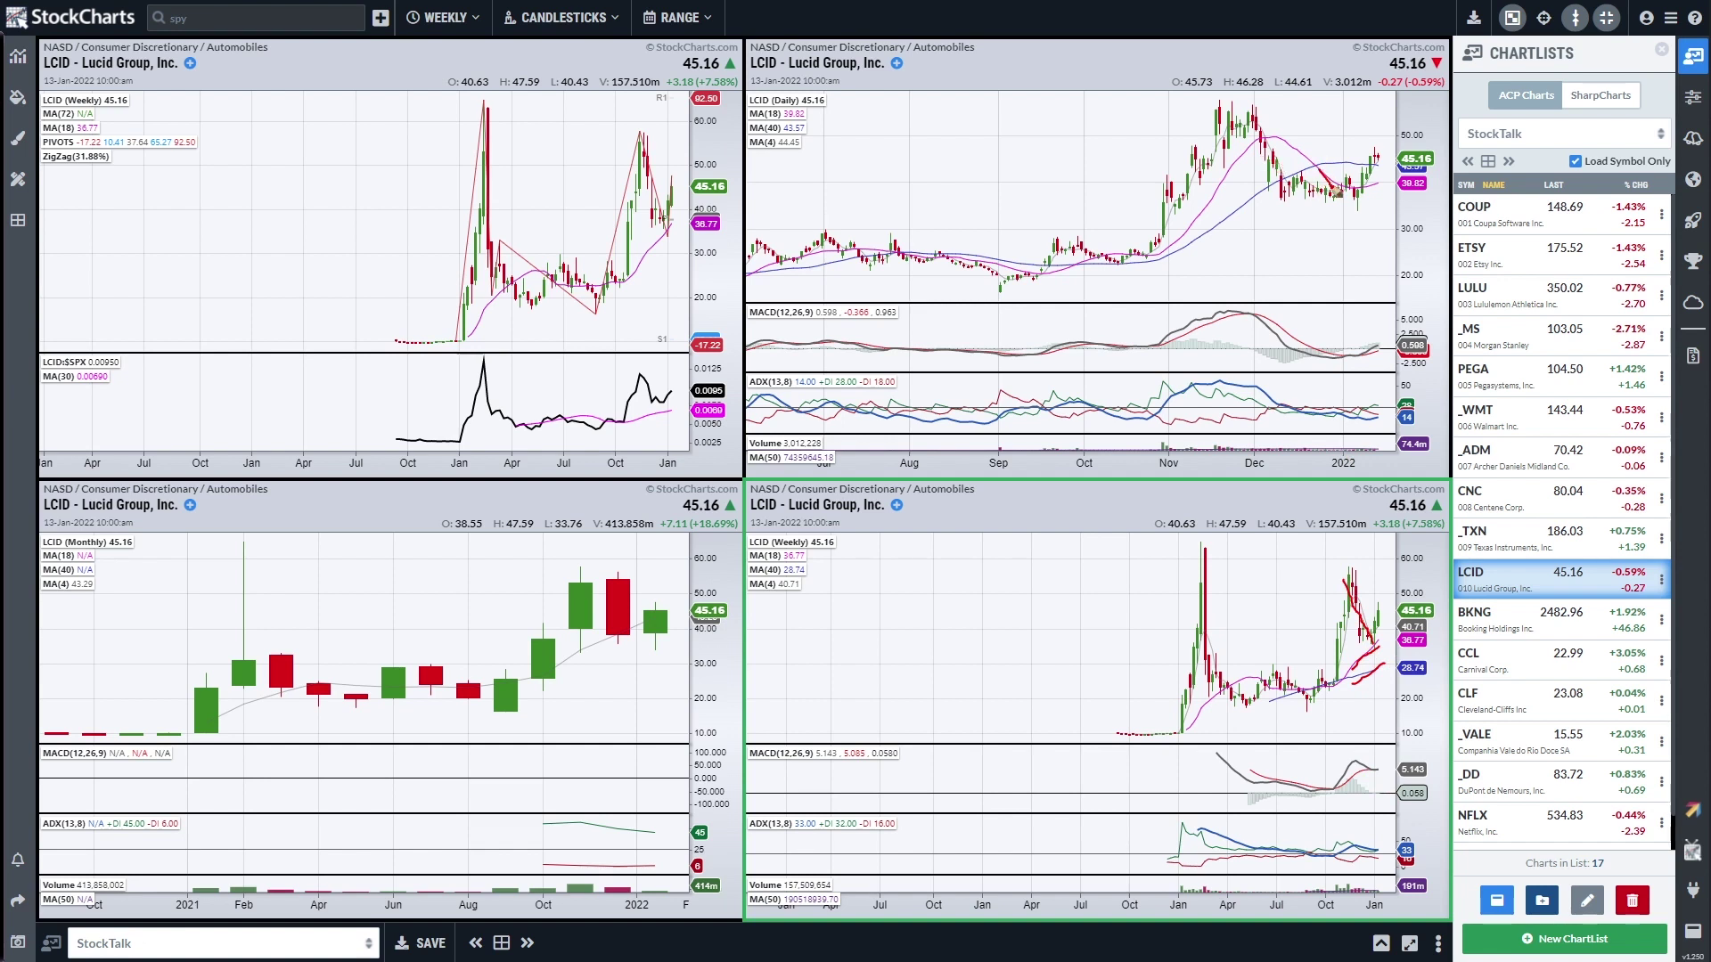
pyautogui.moveTo(1326, 166)
pyautogui.mouseDown()
pyautogui.moveTo(1355, 164)
pyautogui.moveTo(1361, 189)
pyautogui.moveTo(1373, 158)
pyautogui.mouseUp()
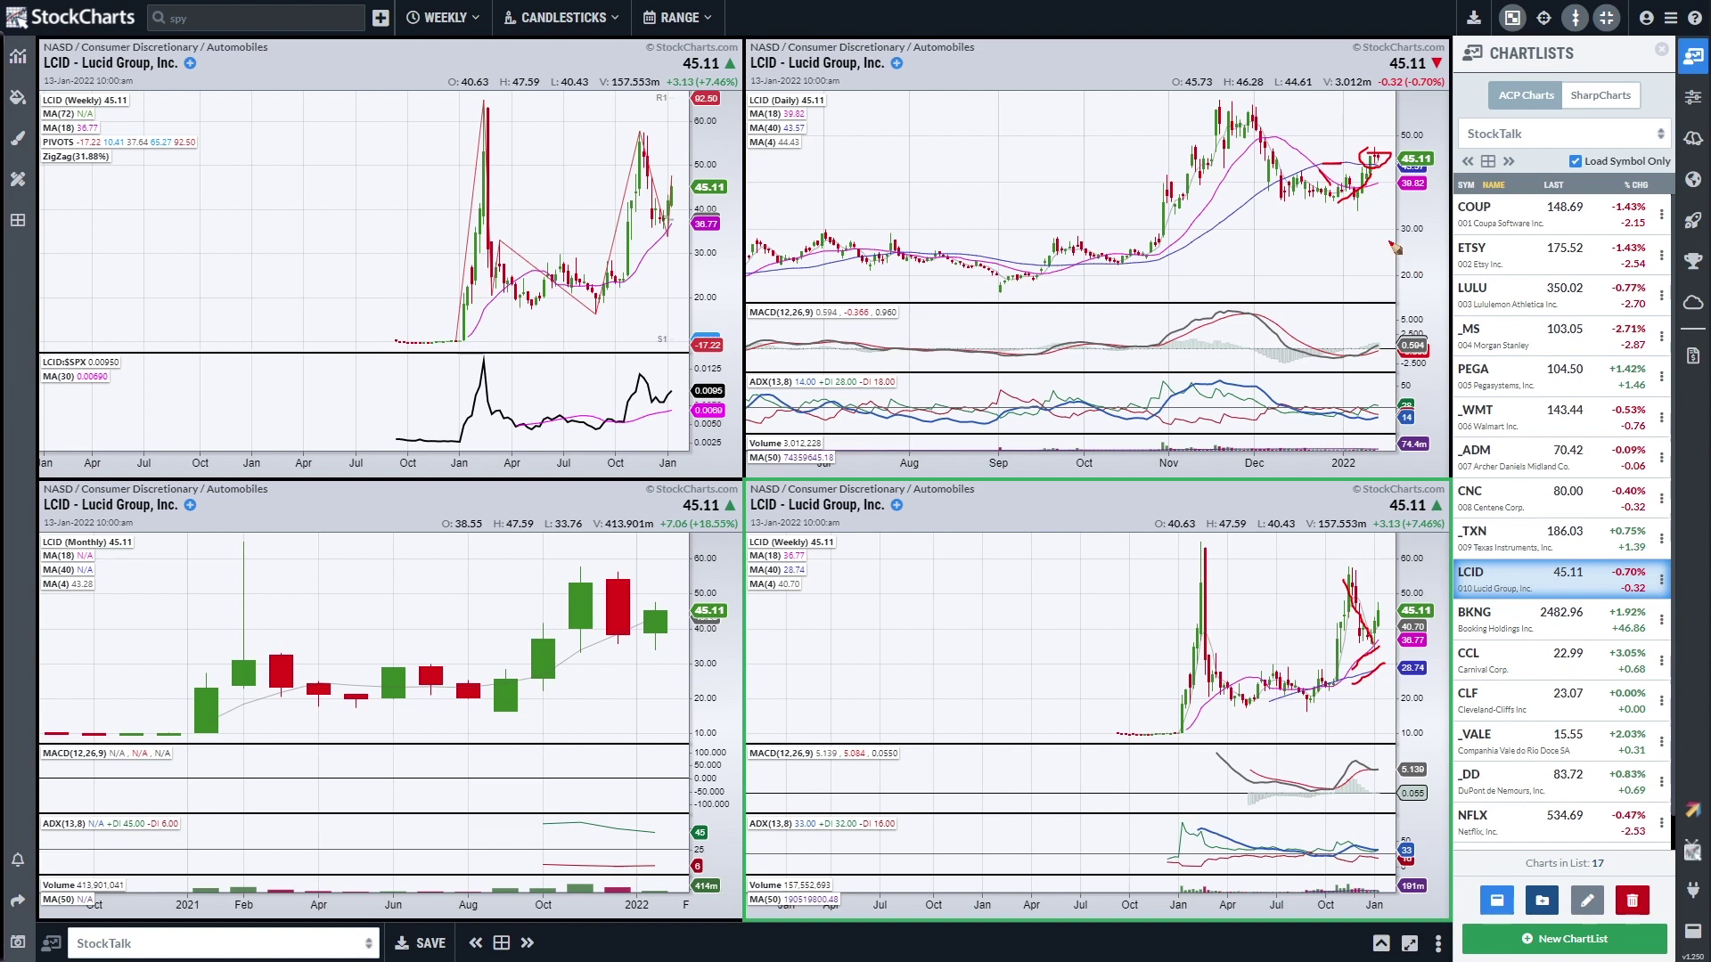
pyautogui.moveTo(1369, 155); pyautogui.dragTo(1375, 171)
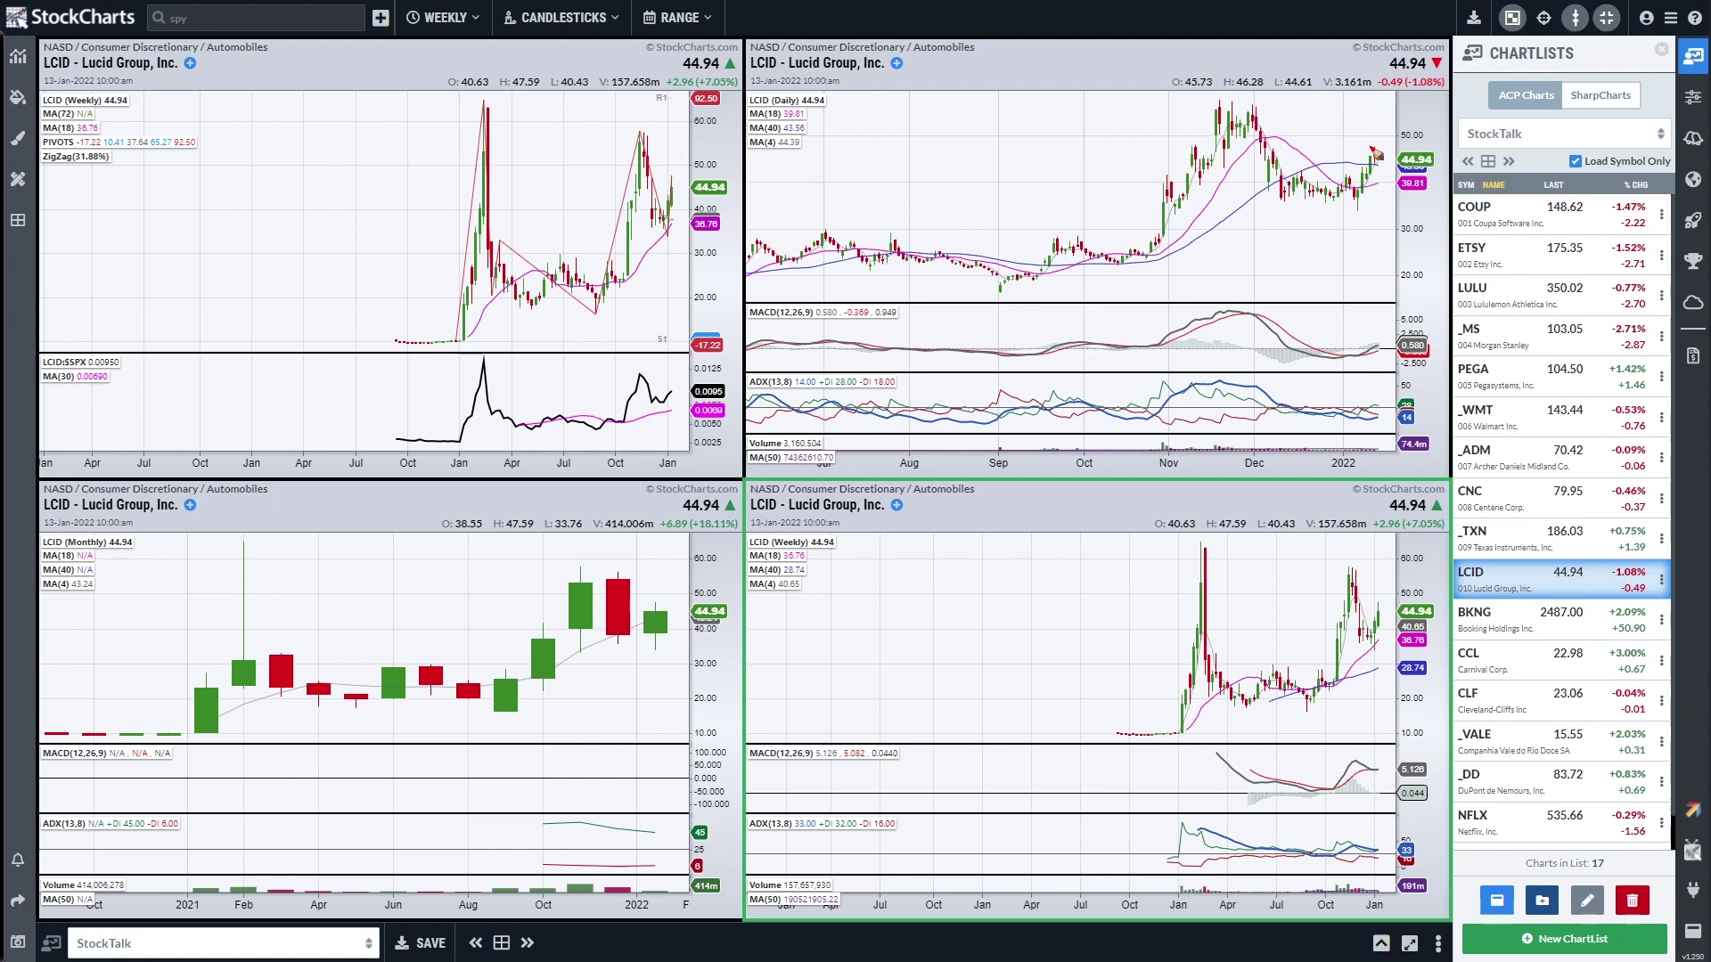
# Underline LCID's early-January low and mark its latest candles in red on the daily chart.
pyautogui.scroll(5, 1318, 249)
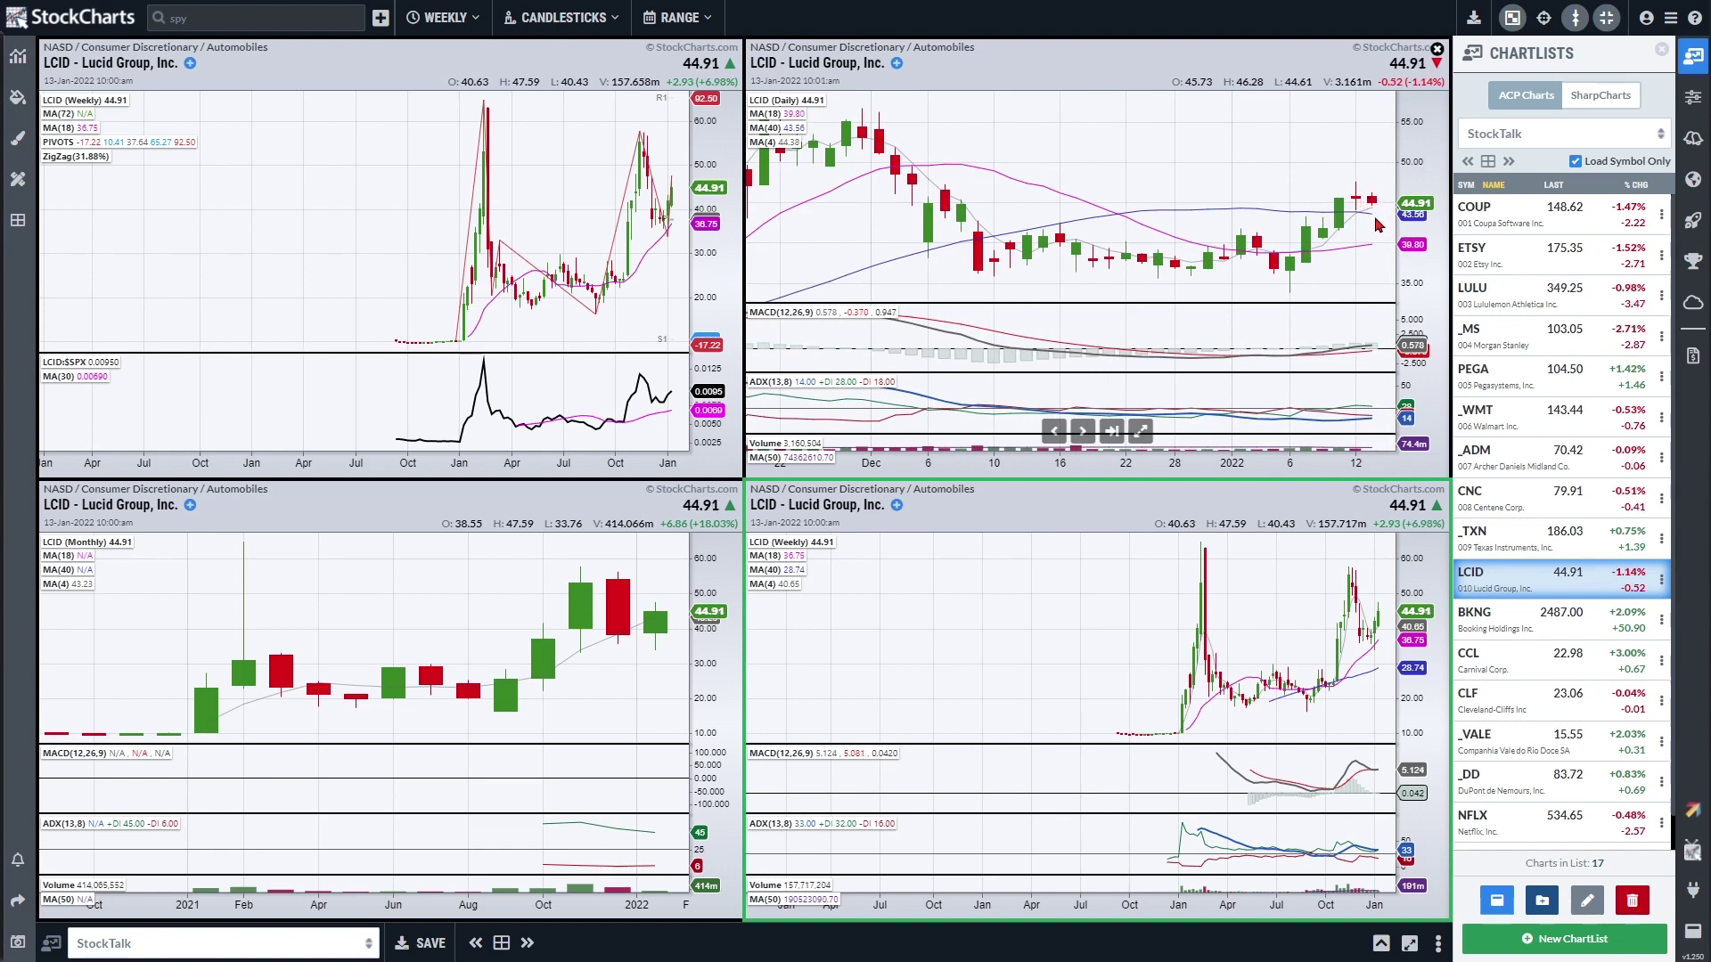
pyautogui.scroll(-4, 1372, 218)
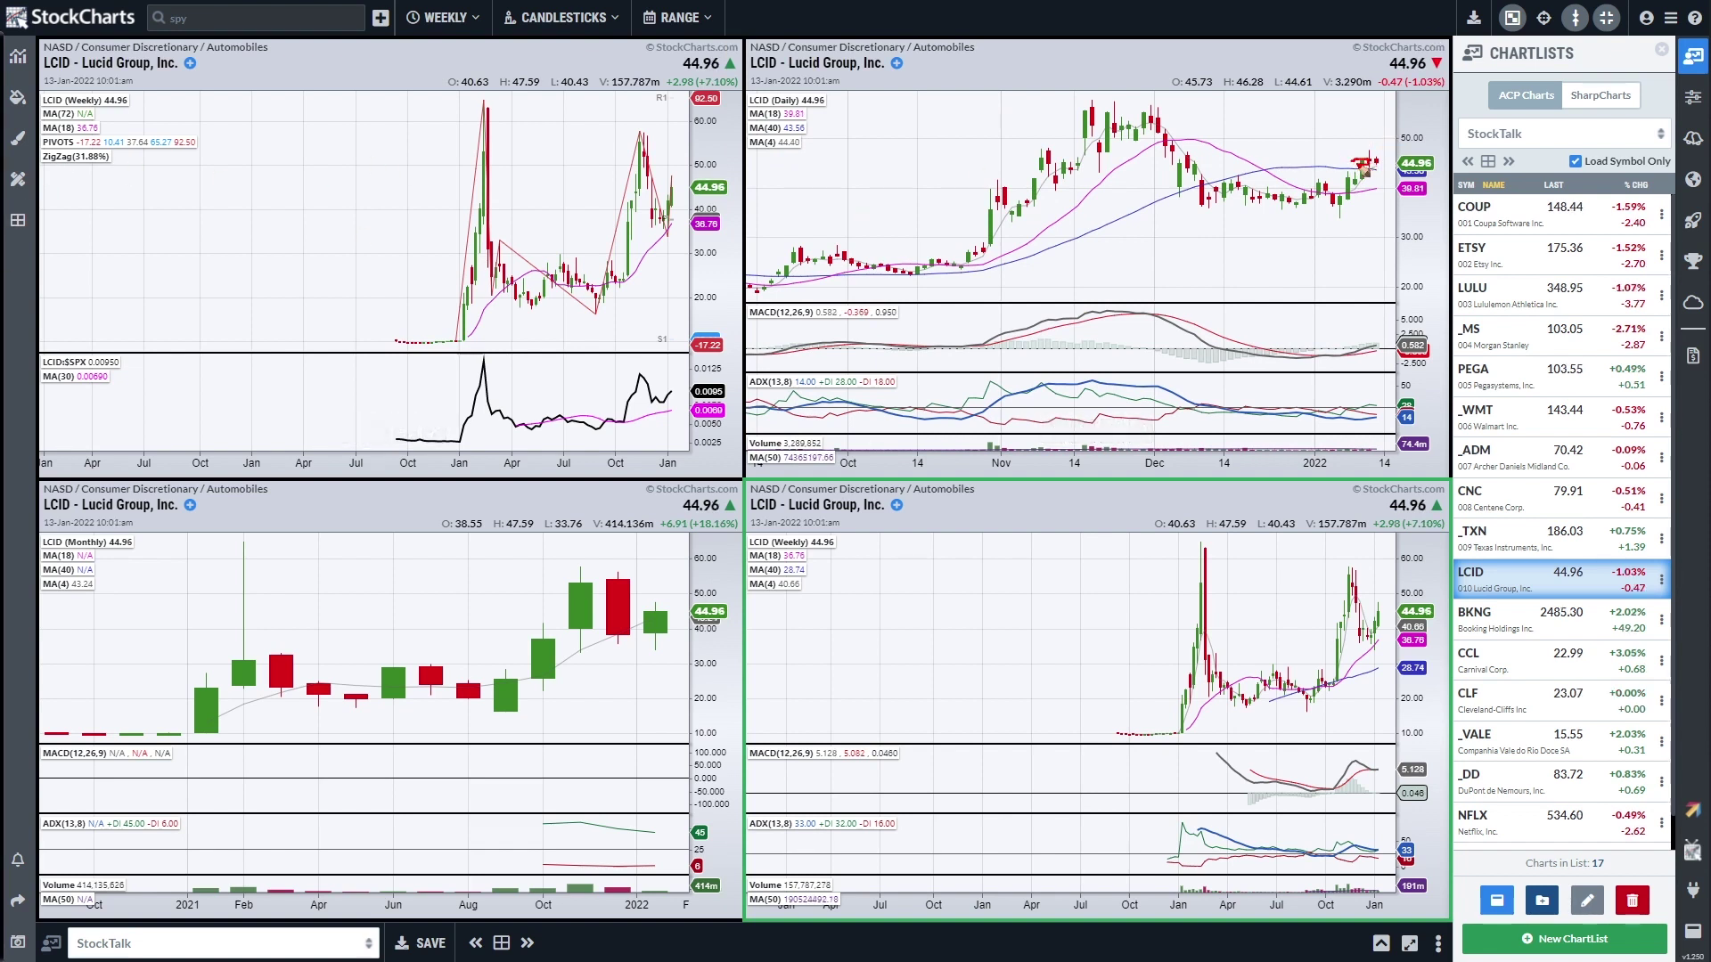
pyautogui.moveTo(1334, 226)
pyautogui.mouseDown()
pyautogui.moveTo(1355, 229)
pyautogui.moveTo(1317, 228)
pyautogui.moveTo(1356, 223)
pyautogui.mouseUp()
pyautogui.moveTo(1362, 158); pyautogui.dragTo(1377, 162)
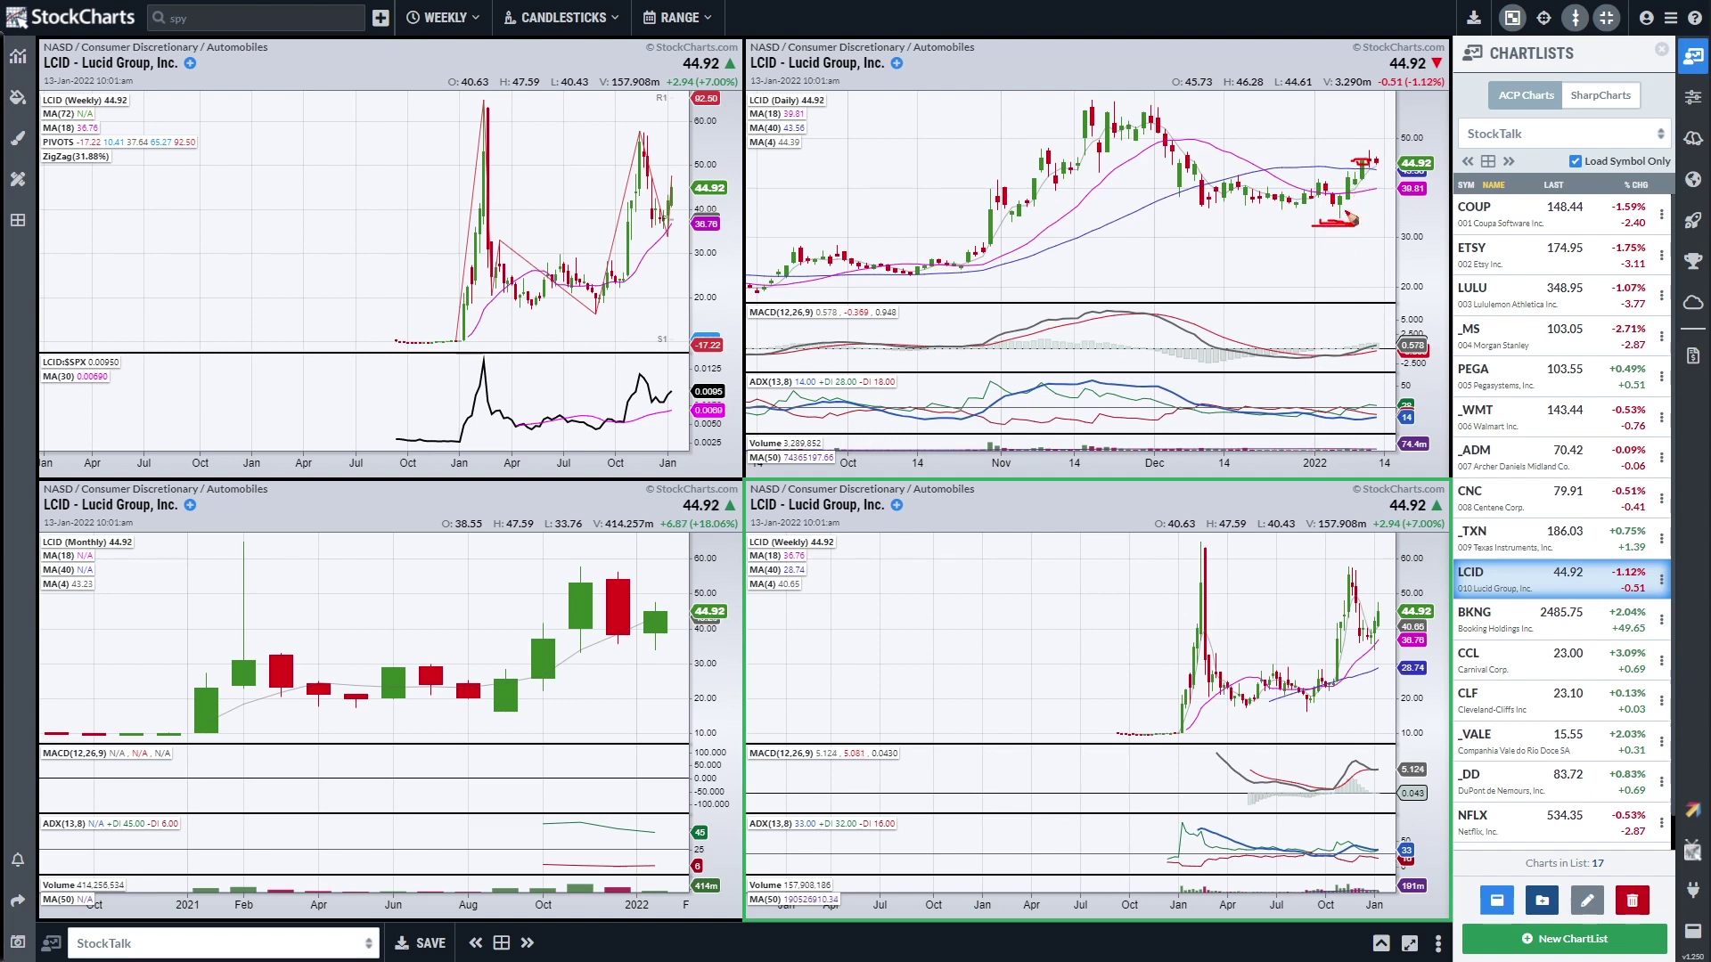
# Circle LCID's November highs, trace the December drop and draw a resistance line near 50 on the daily chart, and clear the markings.
pyautogui.moveTo(1069, 105)
pyautogui.mouseDown()
pyautogui.moveTo(1160, 103)
pyautogui.moveTo(1182, 126)
pyautogui.moveTo(1089, 126)
pyautogui.moveTo(1084, 106)
pyautogui.moveTo(1173, 153)
pyautogui.moveTo(1201, 200)
pyautogui.mouseUp()
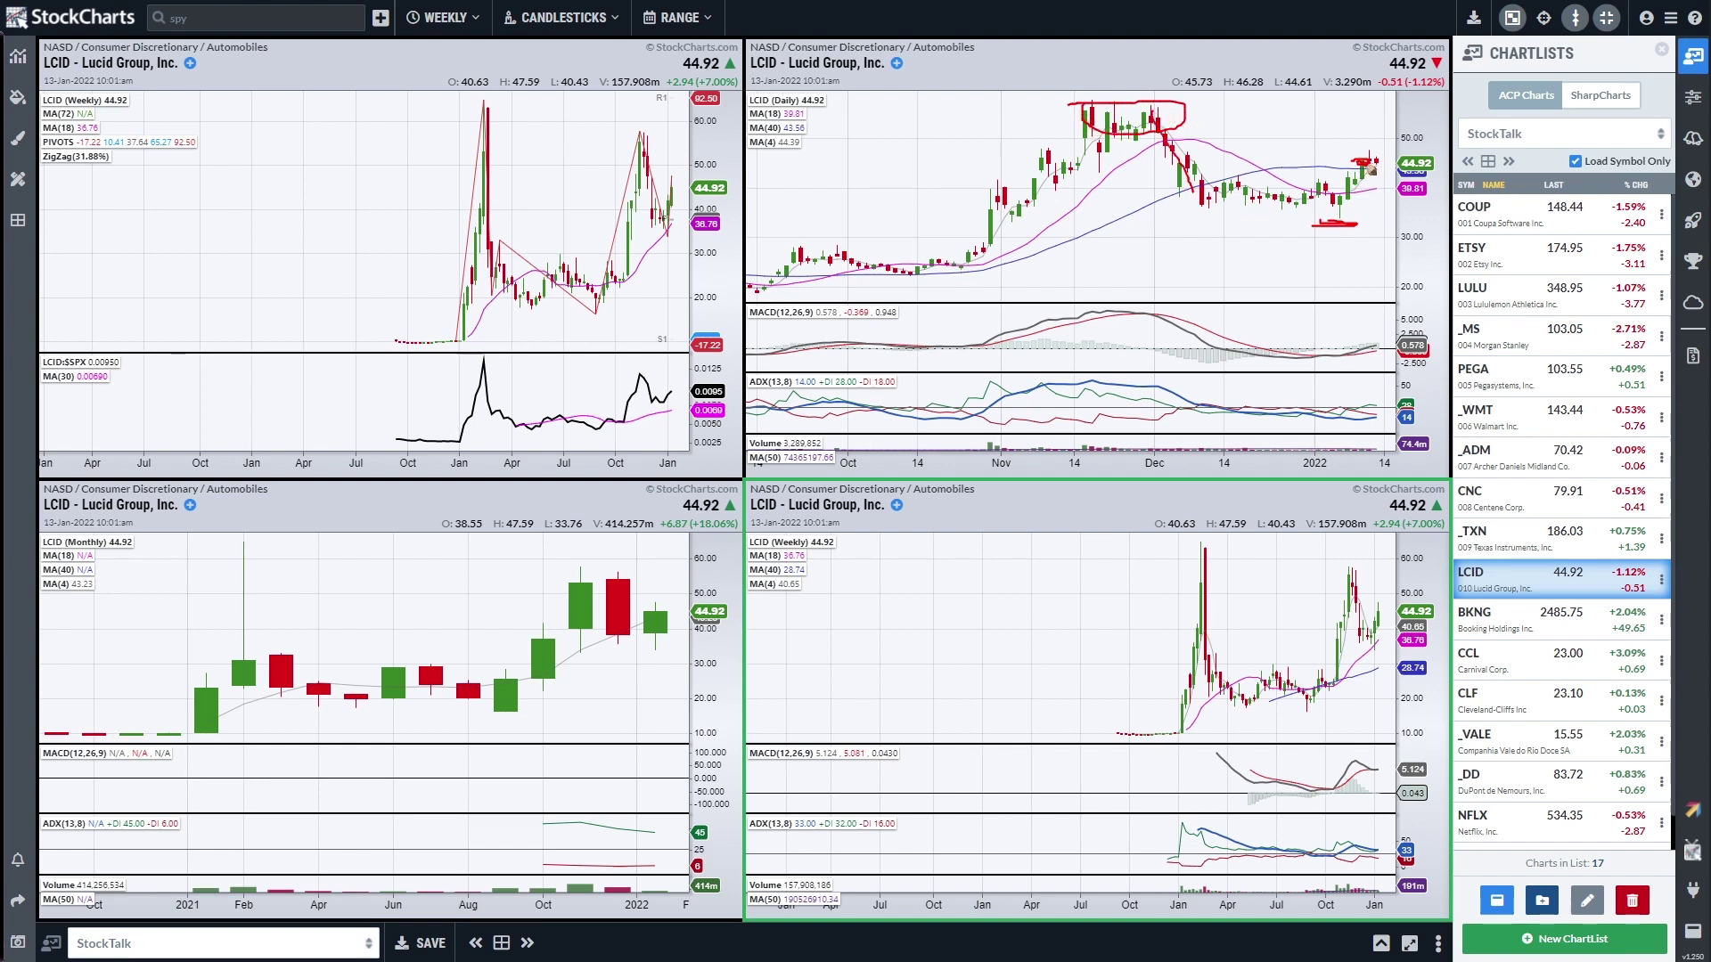
pyautogui.moveTo(1167, 143); pyautogui.dragTo(1395, 141)
pyautogui.moveTo(1325, 239); pyautogui.dragTo(1327, 227)
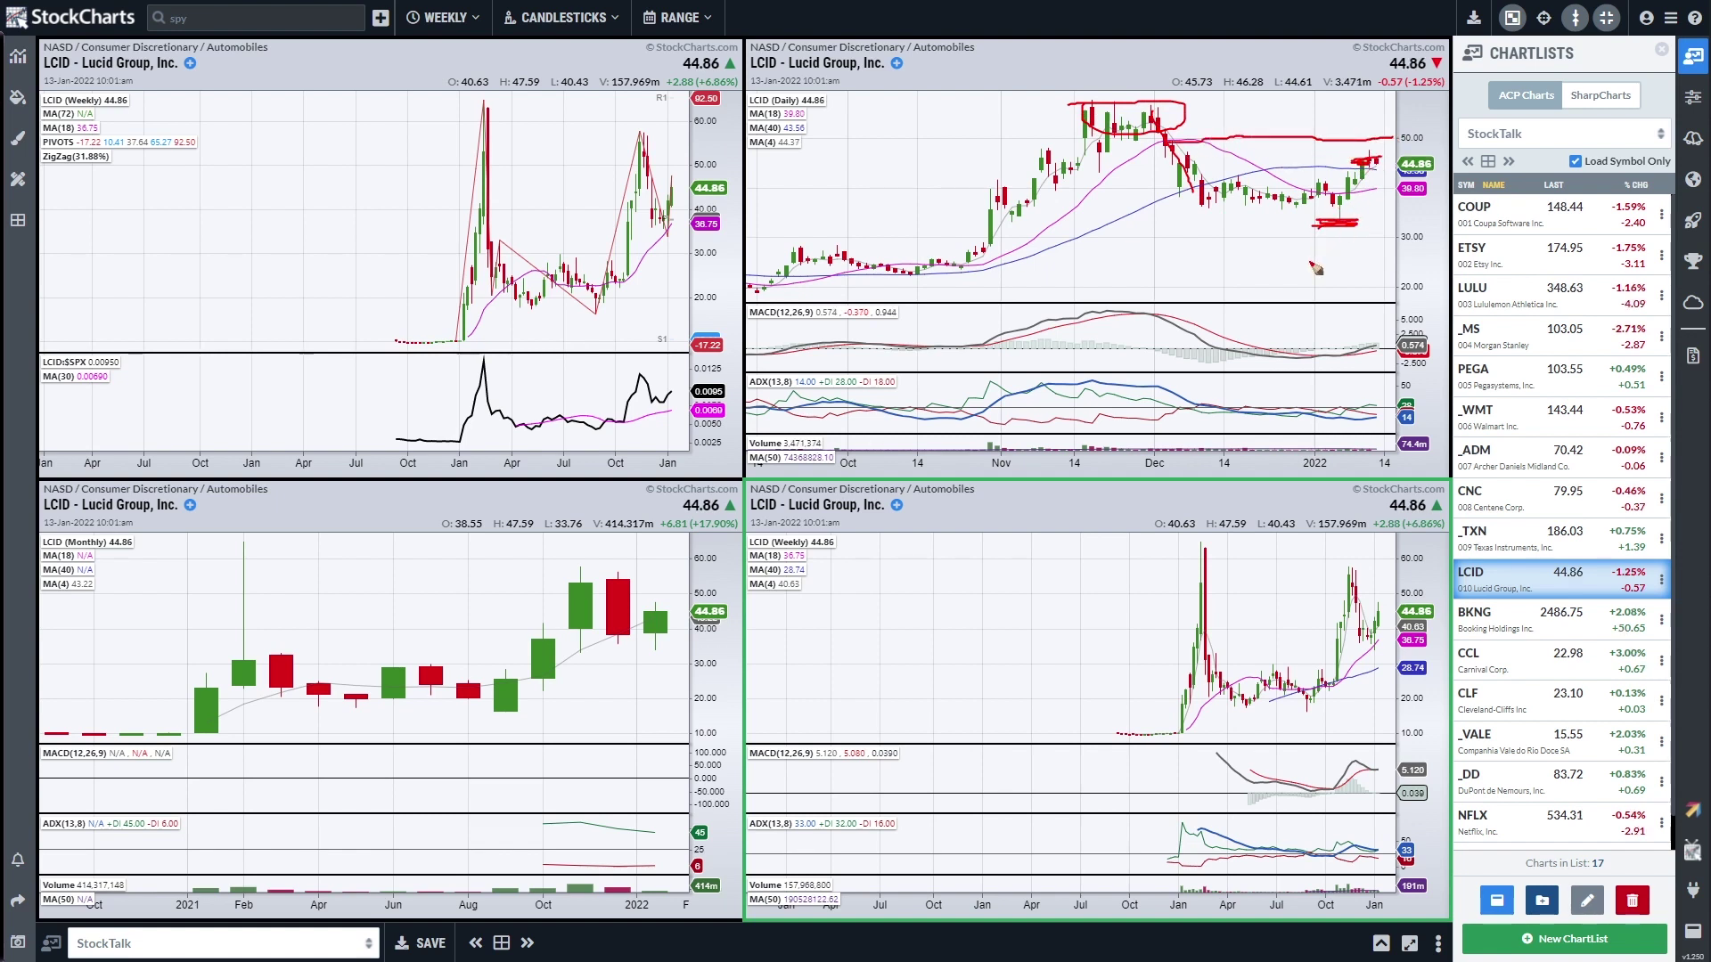
pyautogui.moveTo(1375, 169); pyautogui.dragTo(1384, 187)
pyautogui.press('Escape')
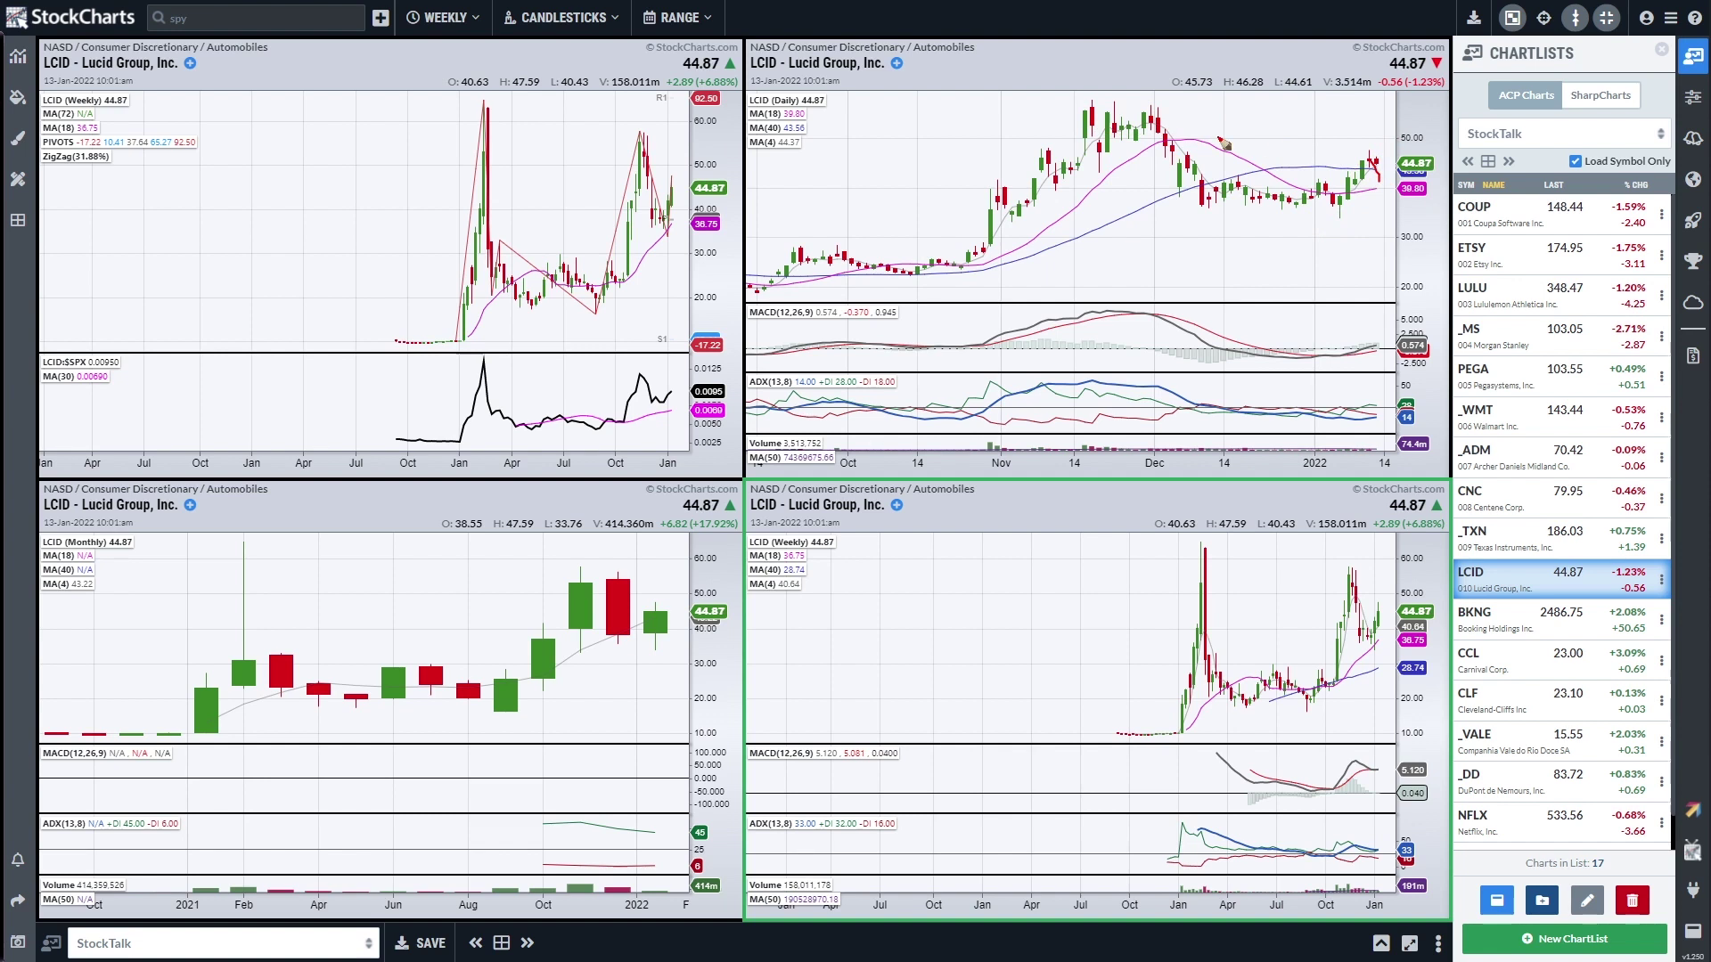
pyautogui.moveTo(1095, 143)
pyautogui.mouseDown()
pyautogui.moveTo(1176, 146)
pyautogui.moveTo(1140, 108)
pyautogui.moveTo(1089, 132)
pyautogui.moveTo(1149, 150)
pyautogui.mouseUp()
pyautogui.press('Escape')
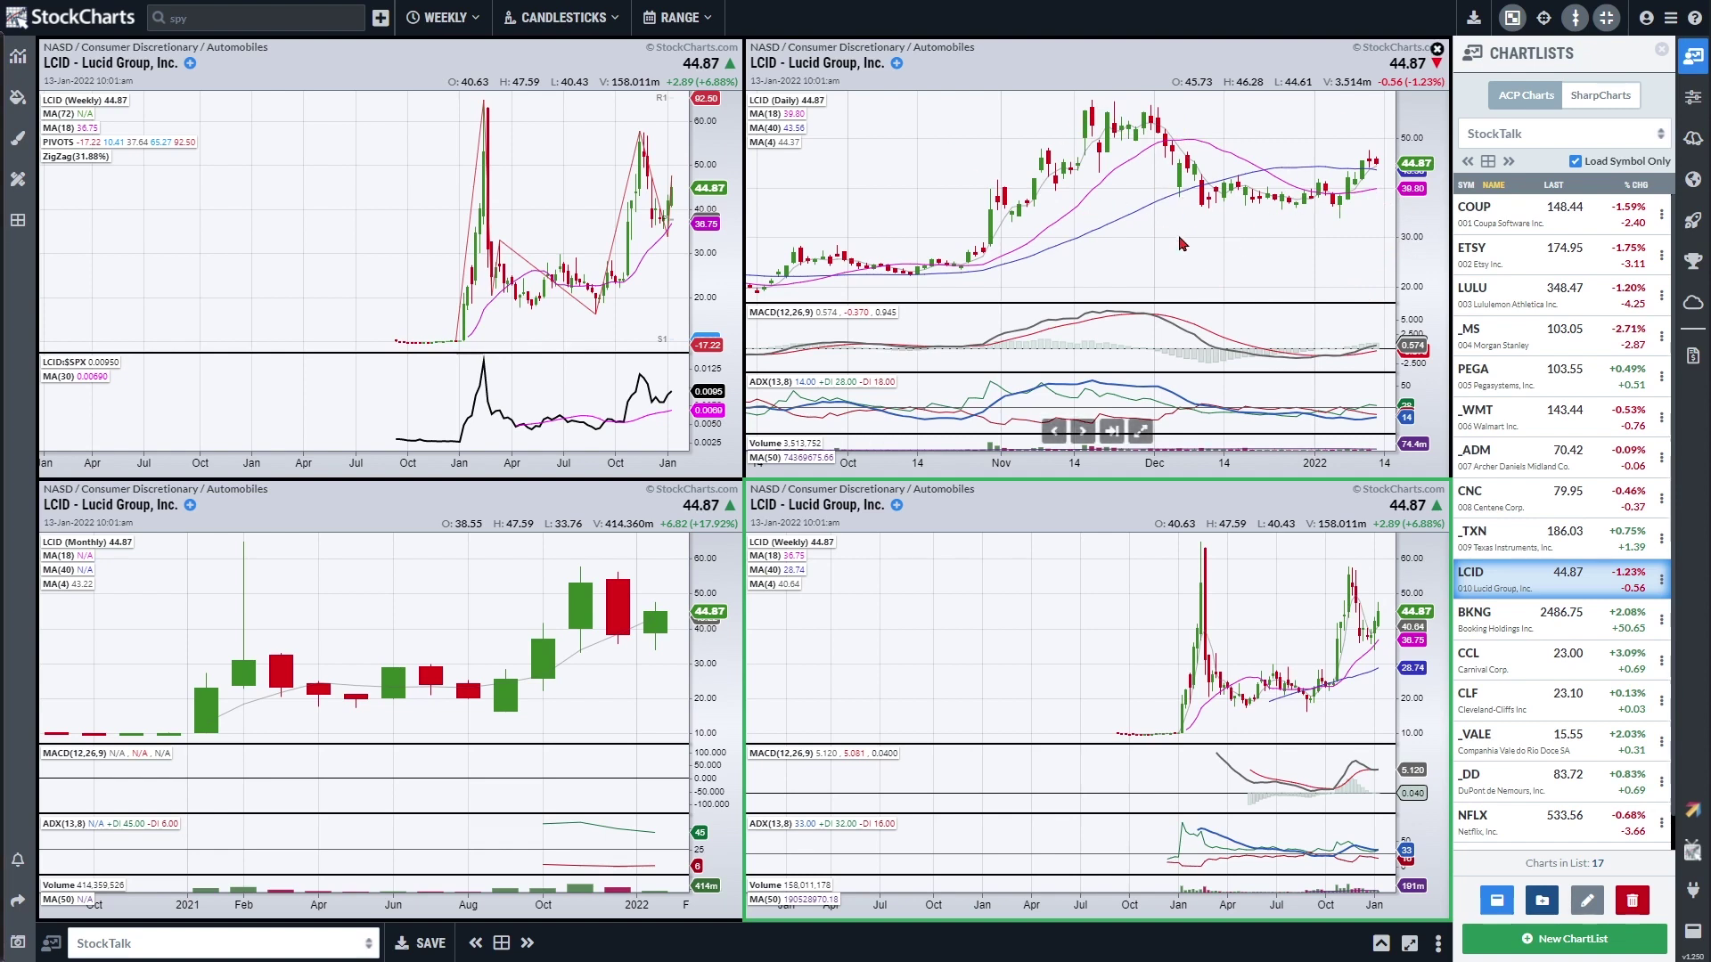
# Load BKNG from the chart list and mark the late-2021 high and the support line beneath the lows in red on the weekly chart.
pyautogui.click(1556, 627)
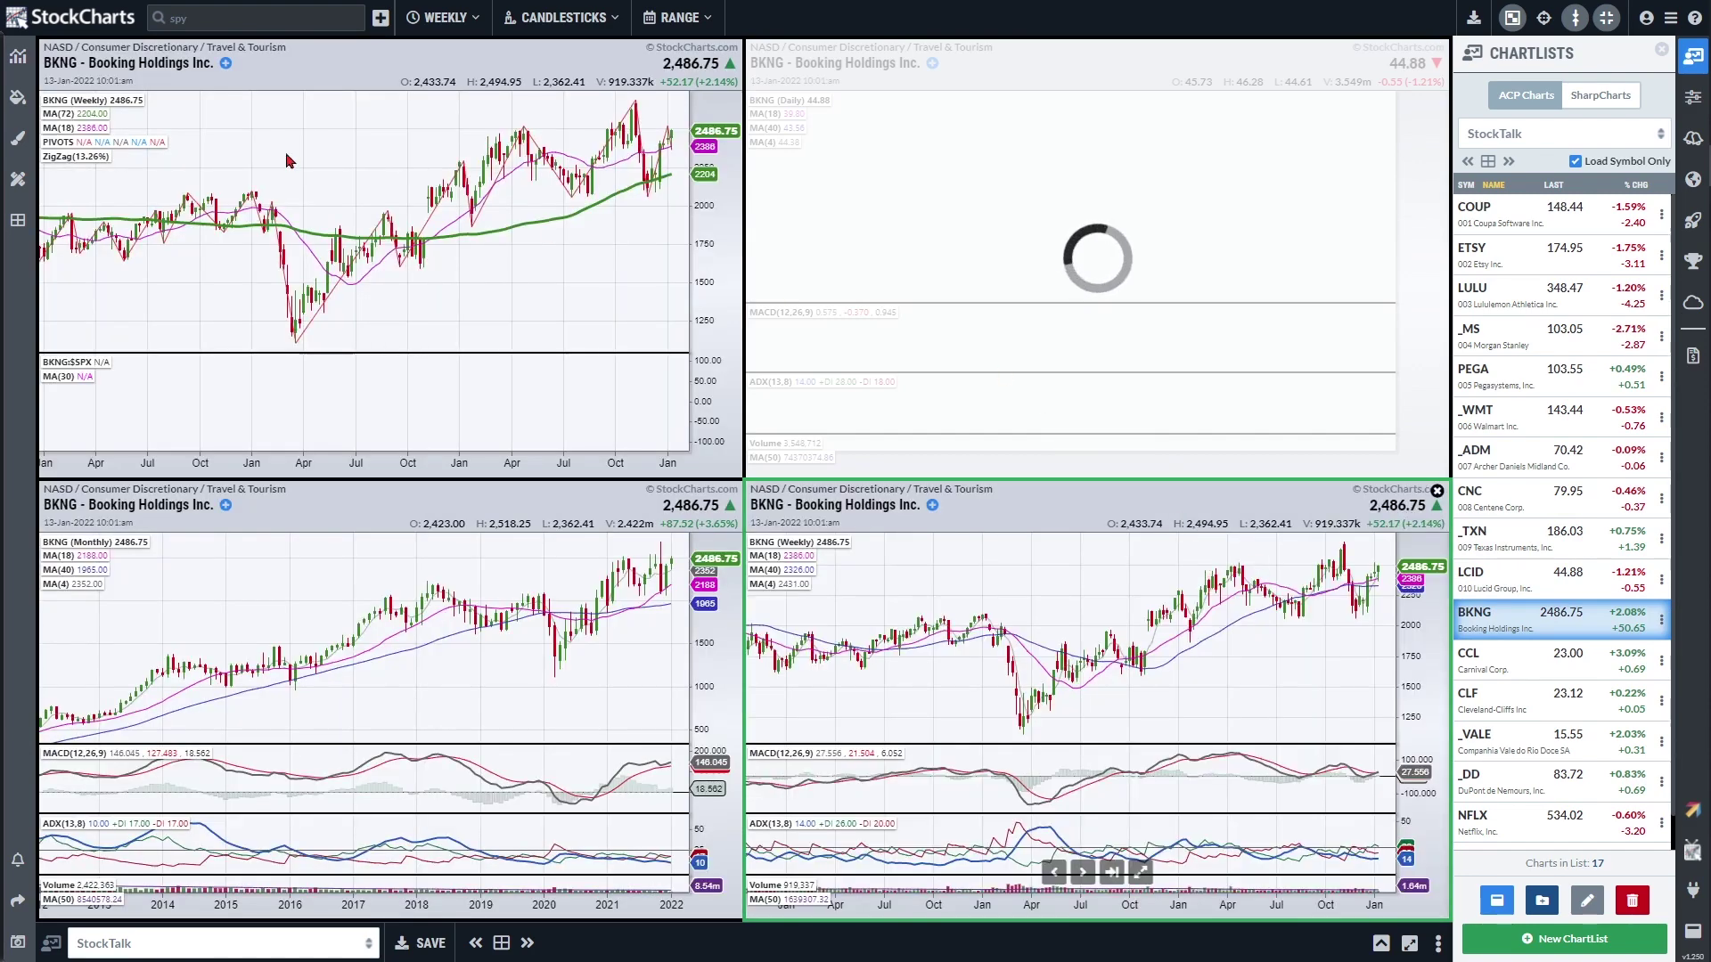
pyautogui.moveTo(1308, 540)
pyautogui.mouseDown()
pyautogui.moveTo(1351, 549)
pyautogui.moveTo(1349, 574)
pyautogui.moveTo(1341, 537)
pyautogui.mouseUp()
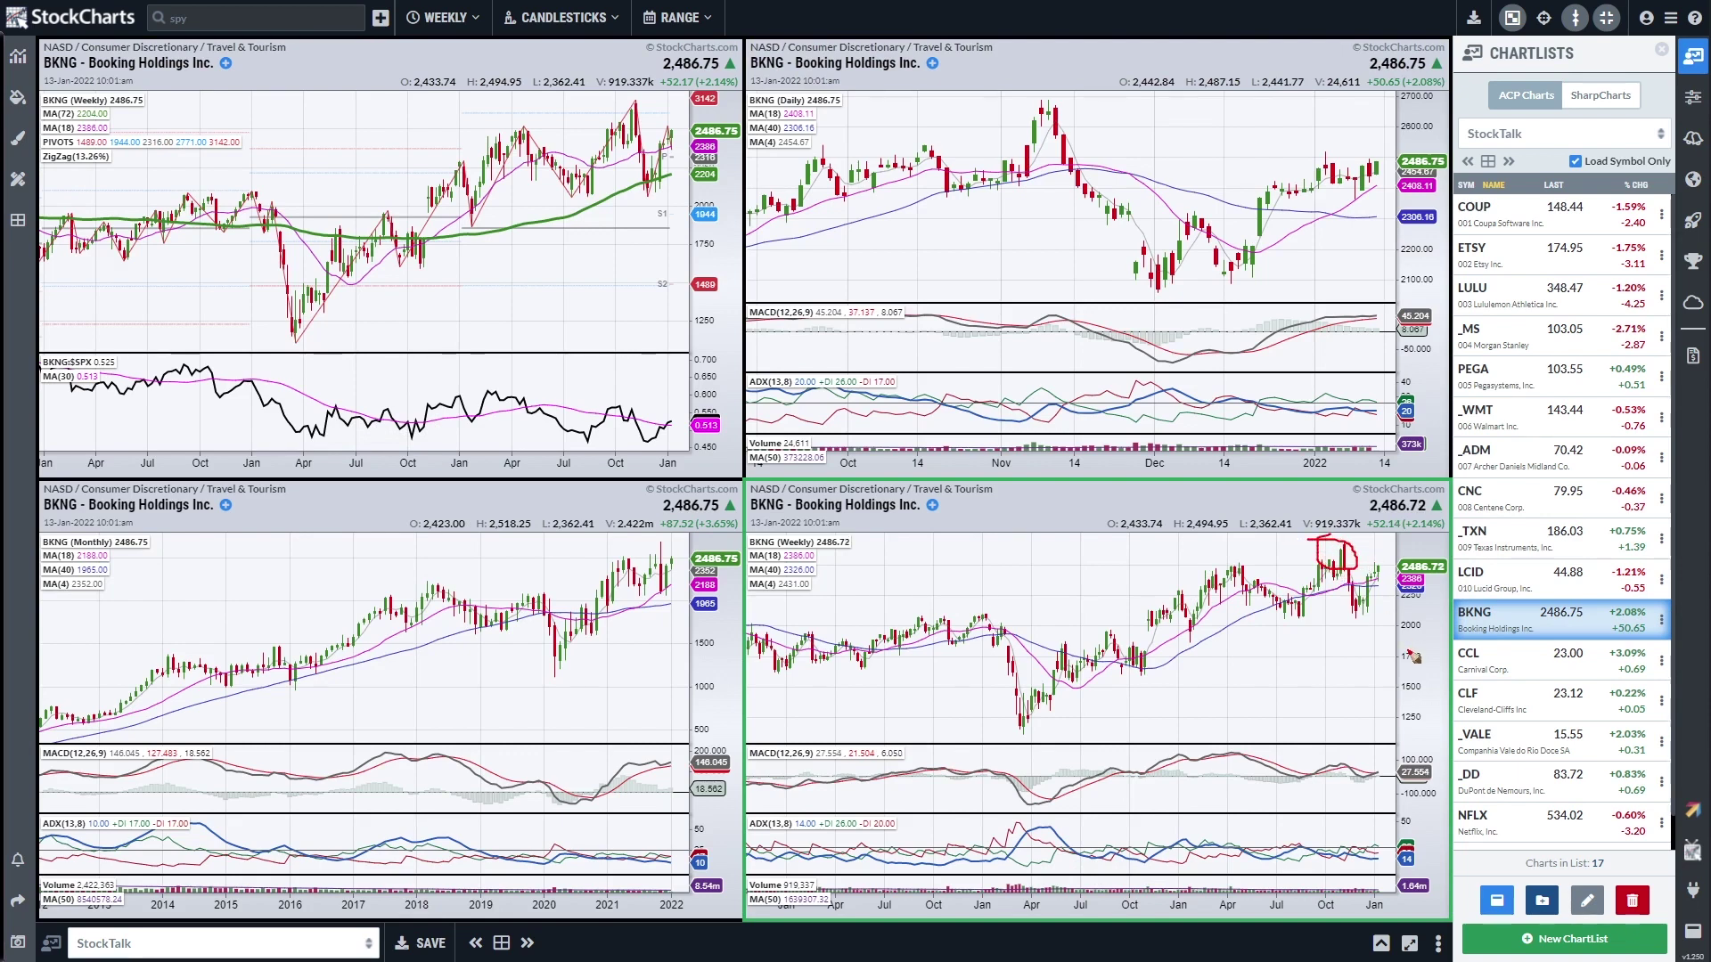
pyautogui.moveTo(1253, 621); pyautogui.dragTo(1361, 606)
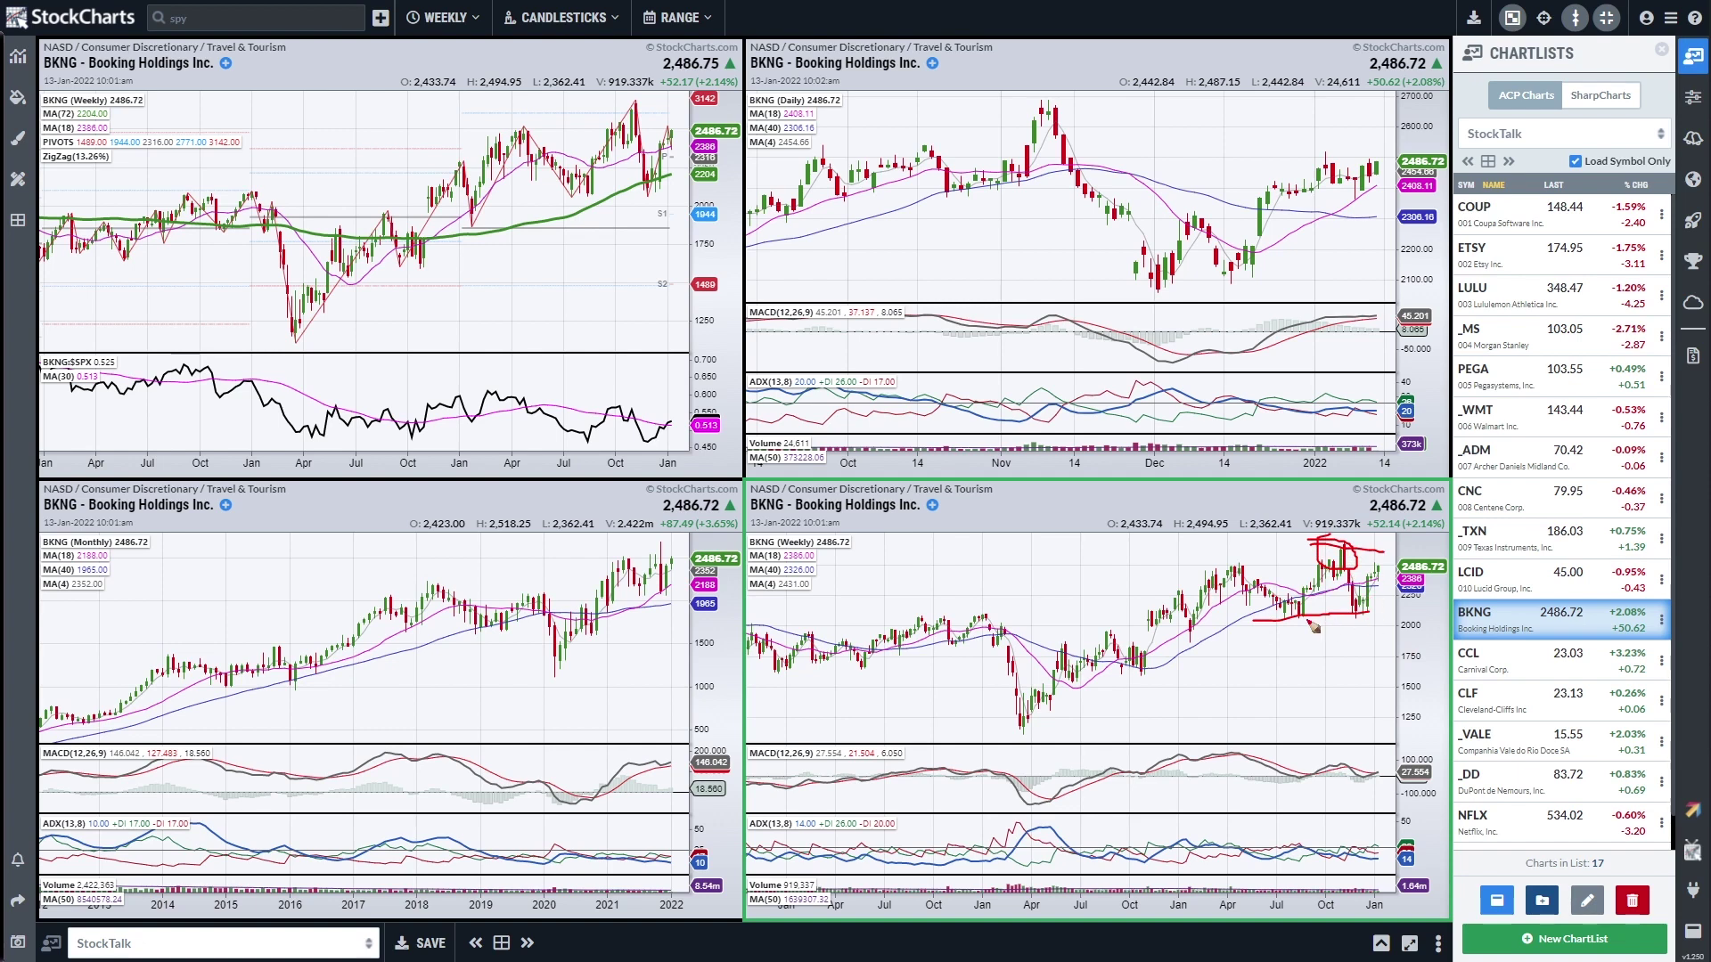
pyautogui.press('e')
pyautogui.moveTo(1280, 618)
pyautogui.mouseDown()
pyautogui.moveTo(1370, 617)
pyautogui.moveTo(1343, 545)
pyautogui.moveTo(1361, 545)
pyautogui.mouseUp()
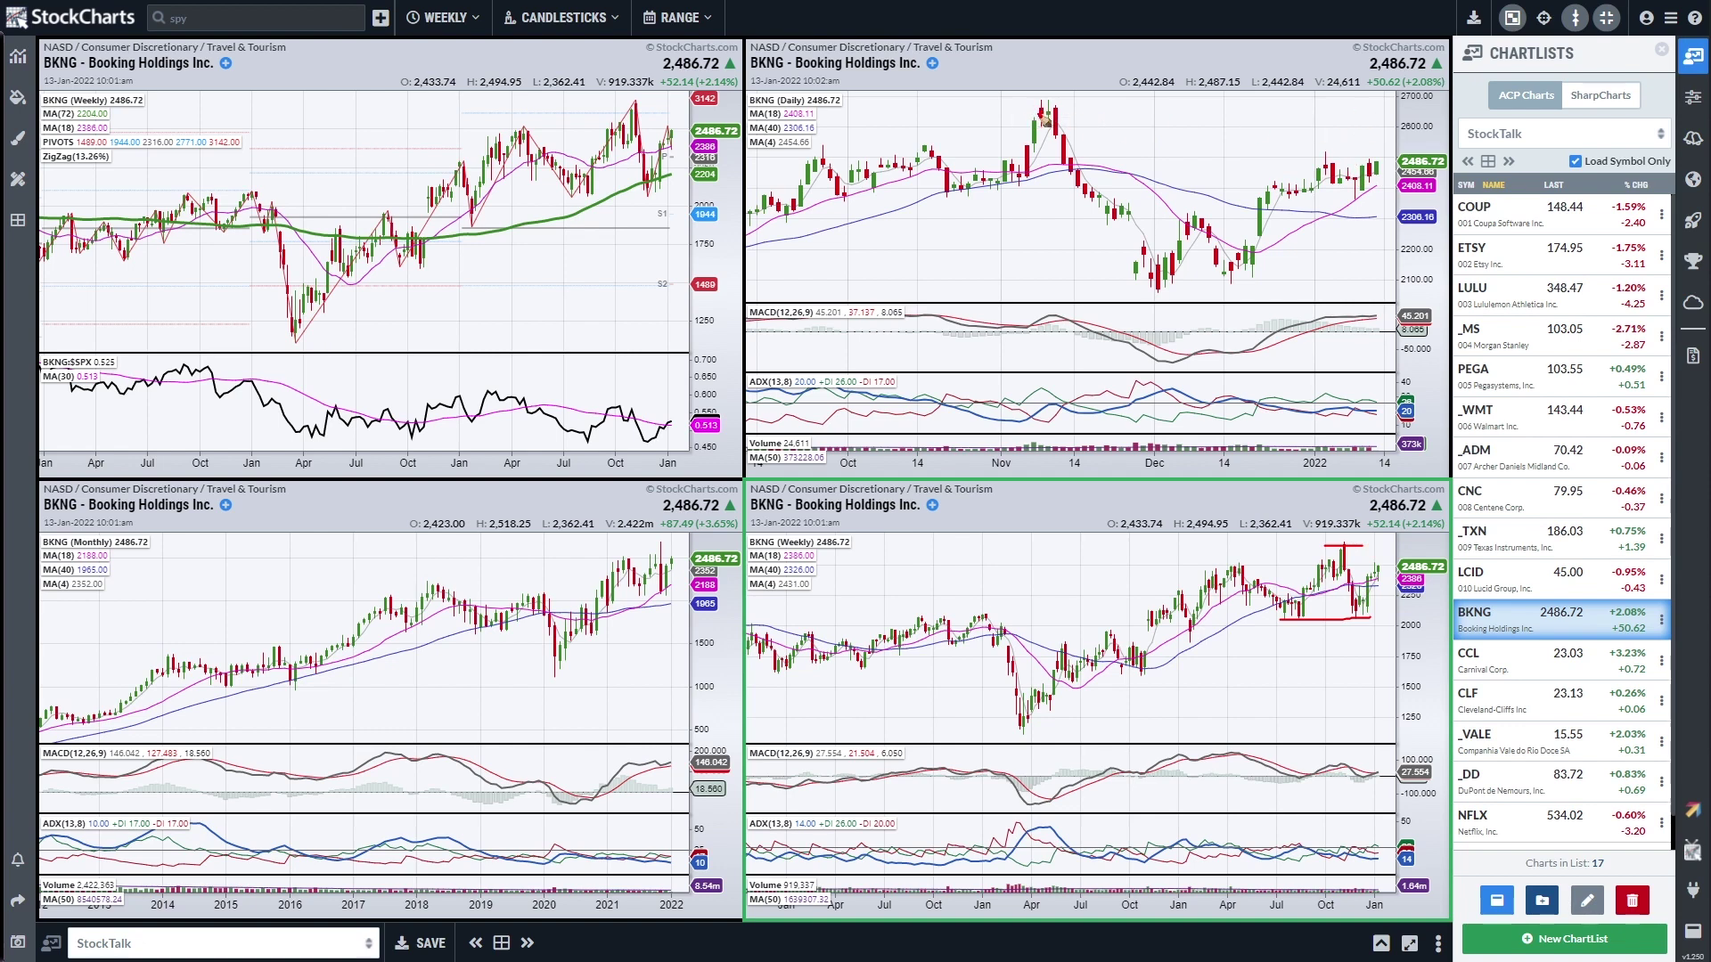
# Trace BKNG's latest daily rise, circle the newest daily ADX readings, and mark the late-2021 drop on the weekly chart.
pyautogui.moveTo(1355, 183); pyautogui.dragTo(1380, 142)
pyautogui.moveTo(1377, 385)
pyautogui.mouseDown()
pyautogui.moveTo(1327, 389)
pyautogui.moveTo(1344, 421)
pyautogui.moveTo(1377, 398)
pyautogui.mouseUp()
pyautogui.moveTo(1342, 543)
pyautogui.mouseDown()
pyautogui.moveTo(1359, 619)
pyautogui.moveTo(1354, 546)
pyautogui.mouseUp()
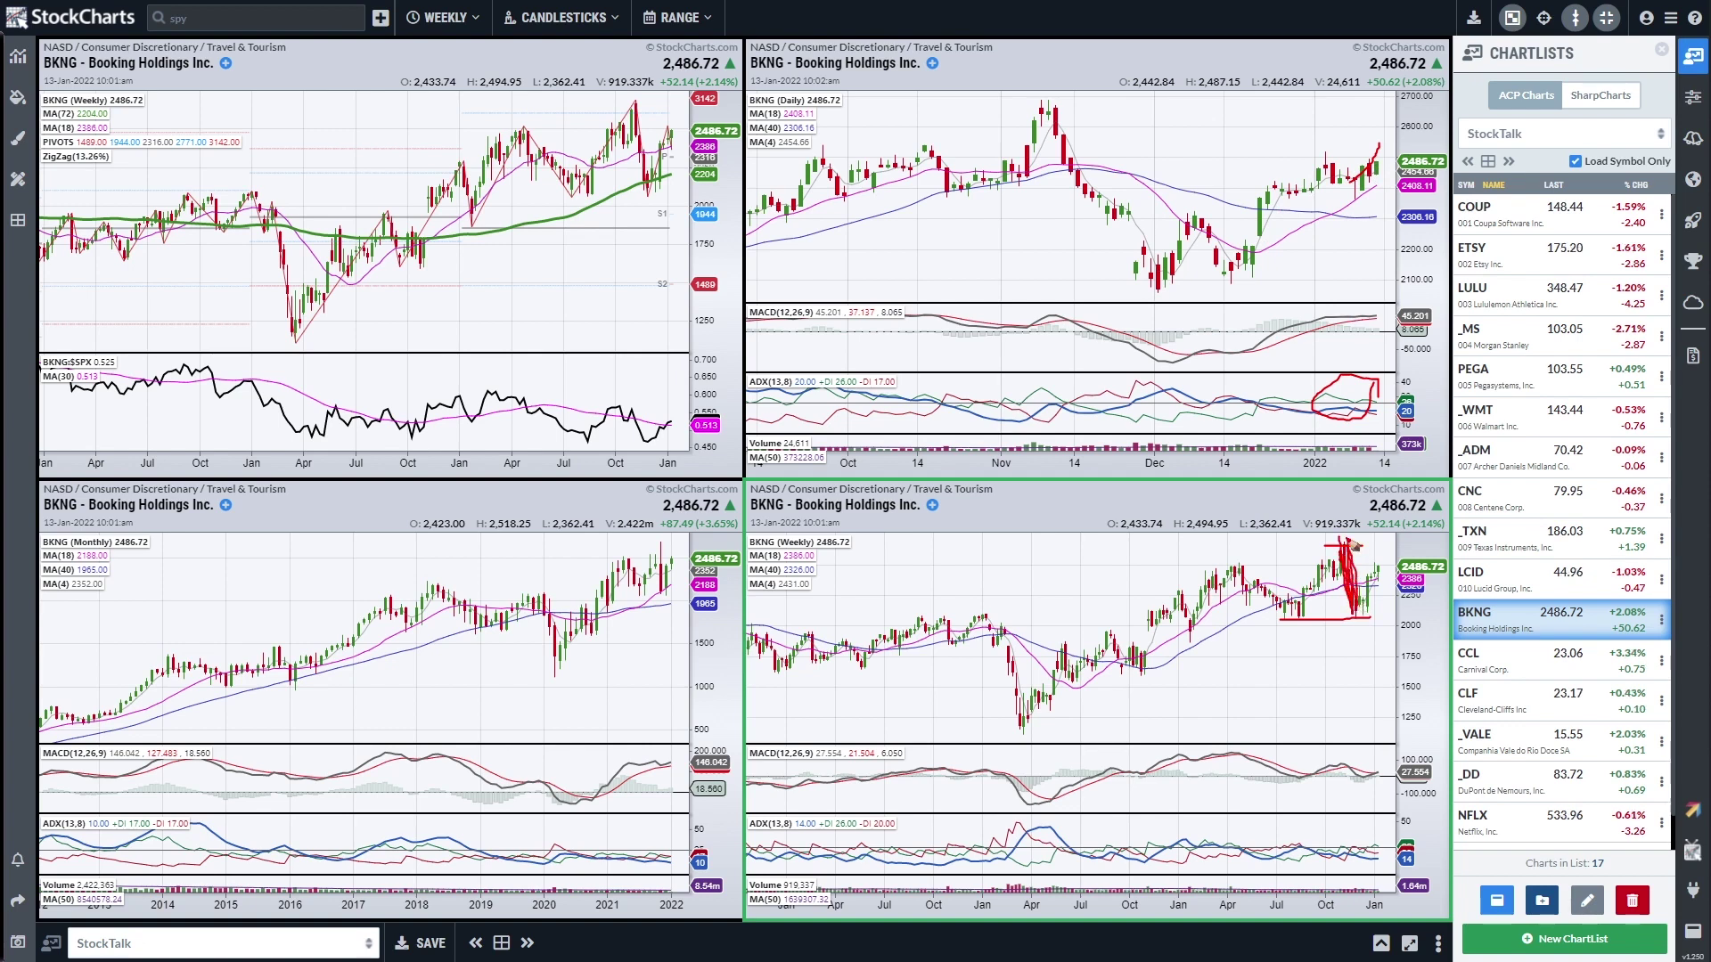
# Load CCL from the chart list and enlarge its monthly chart.
pyautogui.click(1534, 666)
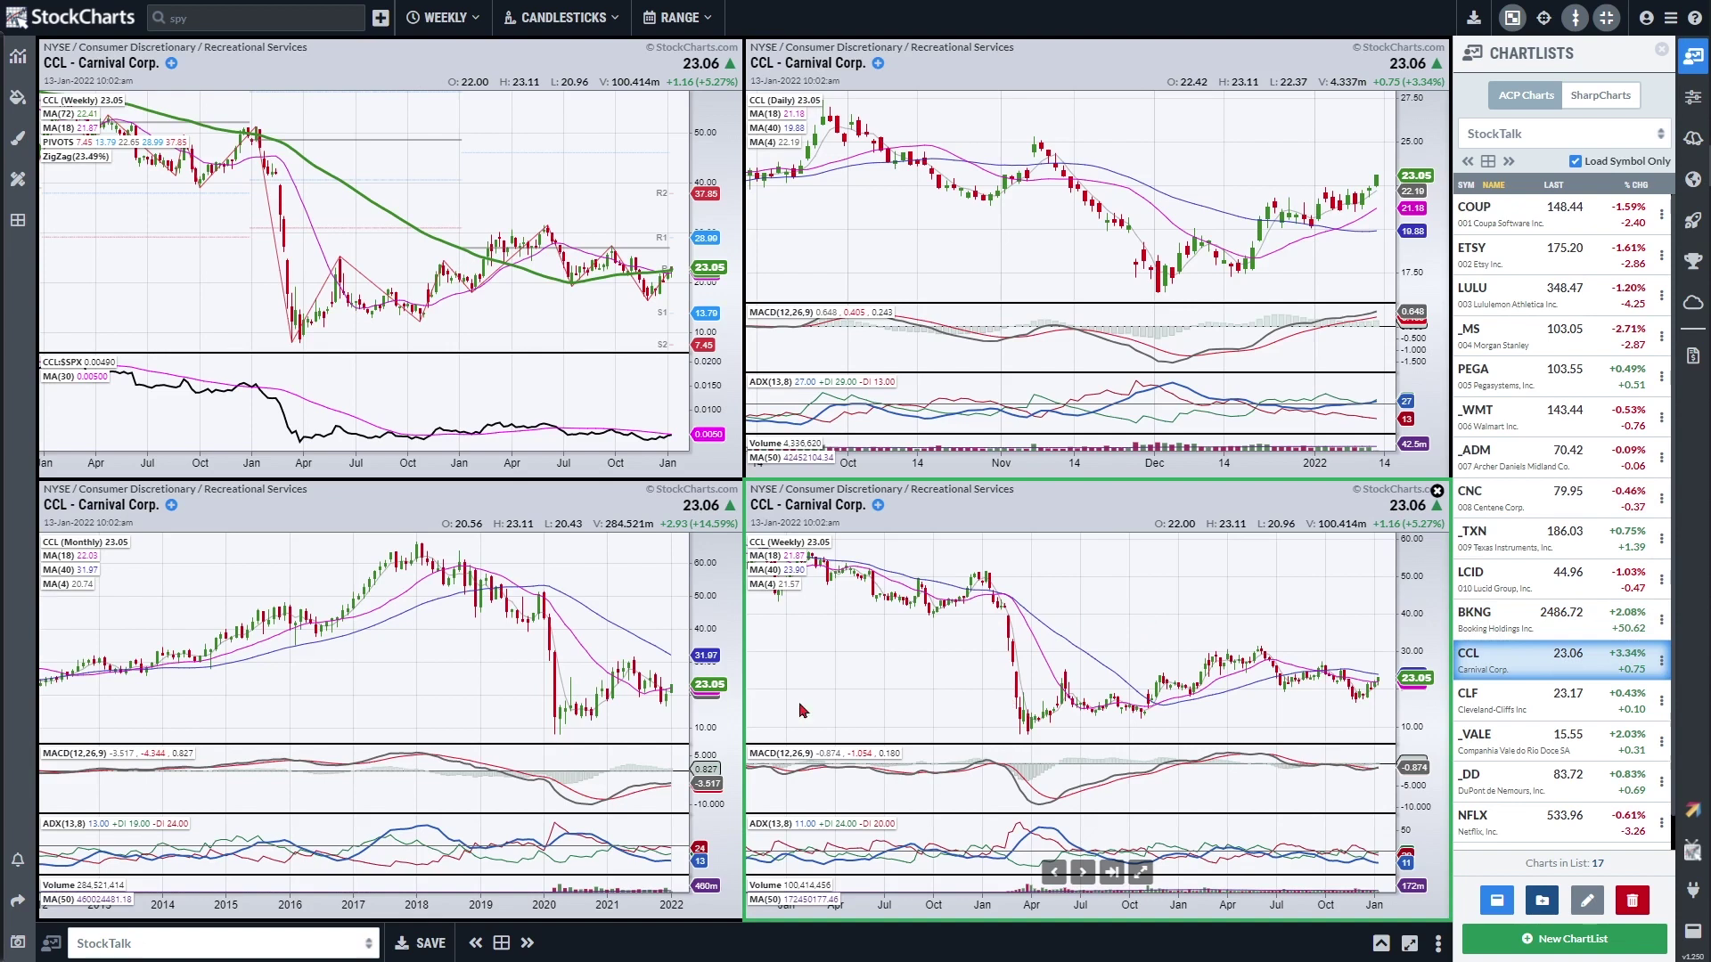
pyautogui.click(619, 726)
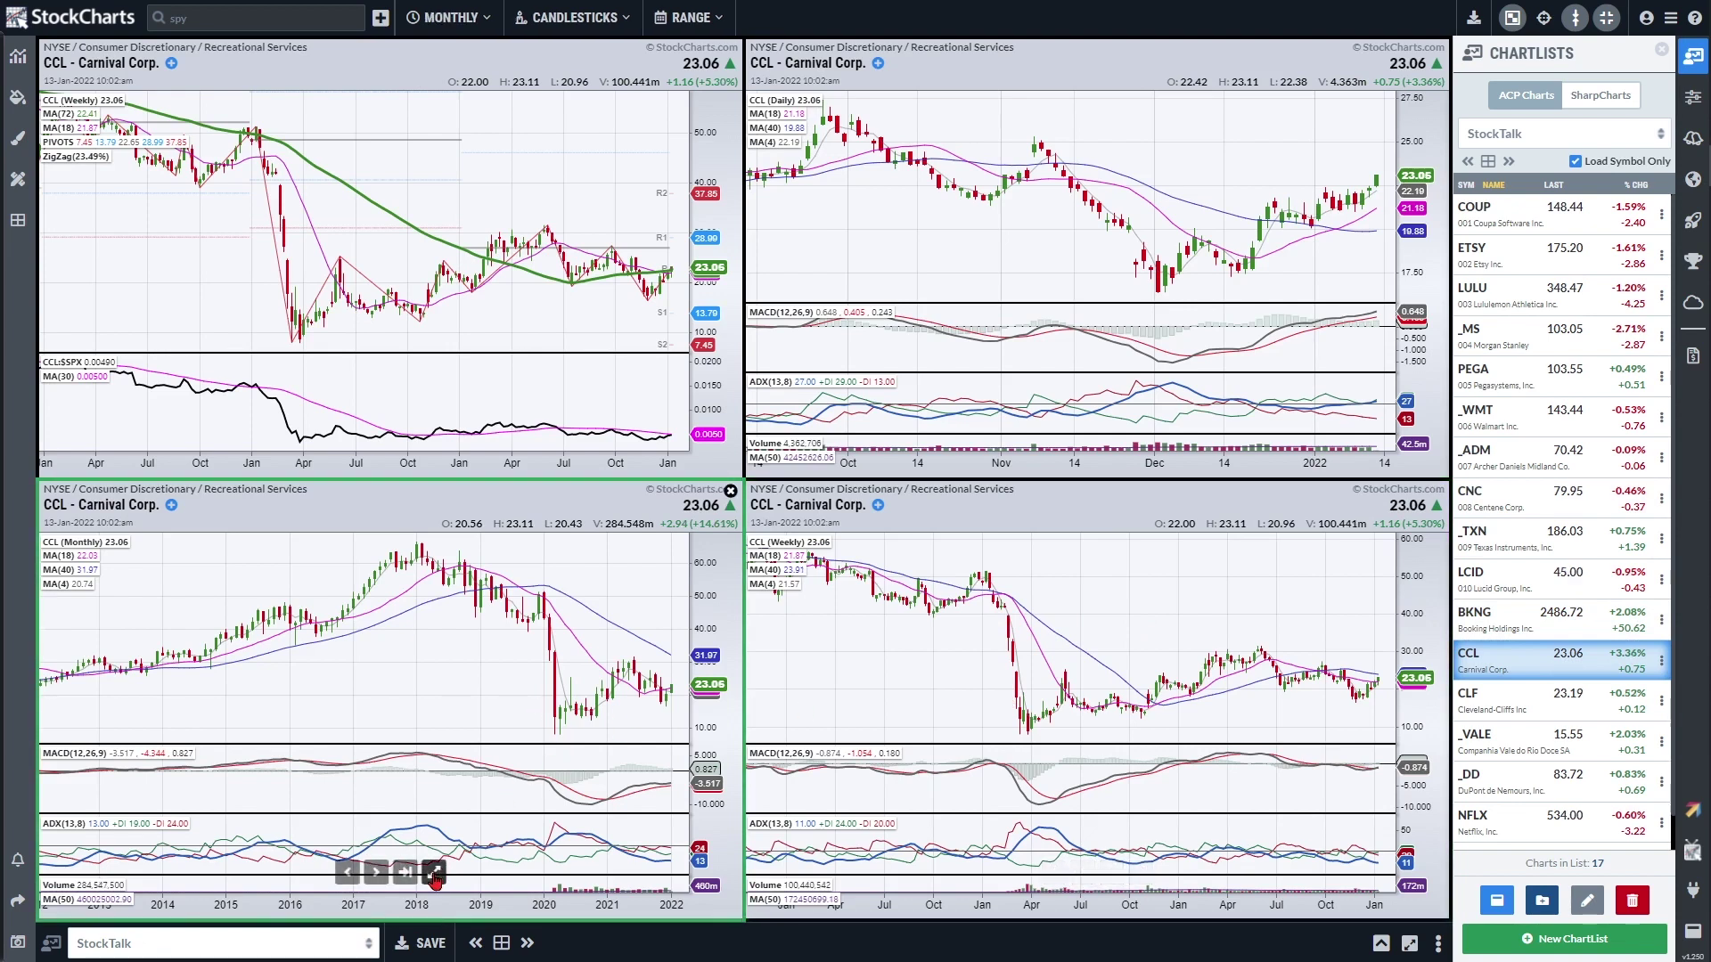
pyautogui.click(433, 874)
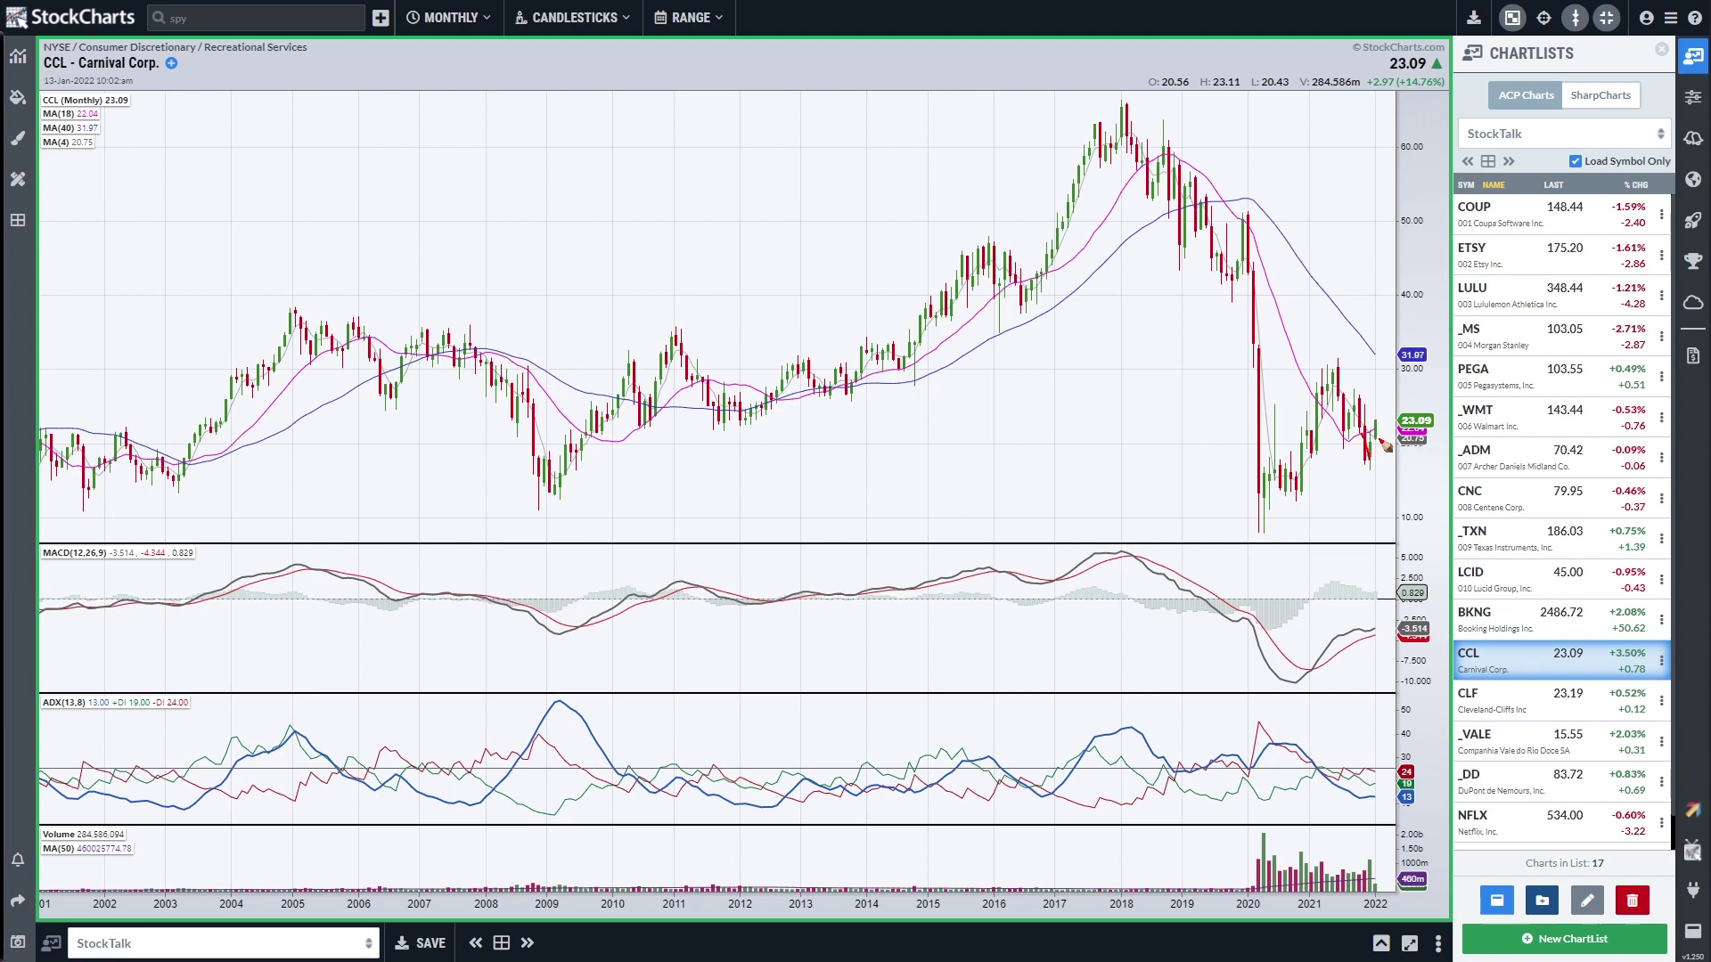
# Mark CCL's latest monthly candles and the MACD recovery toward the zero line in red, and return to the four-chart layout.
pyautogui.moveTo(1379, 428); pyautogui.dragTo(1384, 405)
pyautogui.moveTo(1396, 634)
pyautogui.mouseDown()
pyautogui.moveTo(1324, 607)
pyautogui.moveTo(1282, 657)
pyautogui.moveTo(1328, 673)
pyautogui.moveTo(1394, 616)
pyautogui.mouseUp()
pyautogui.moveTo(1253, 600); pyautogui.dragTo(1378, 593)
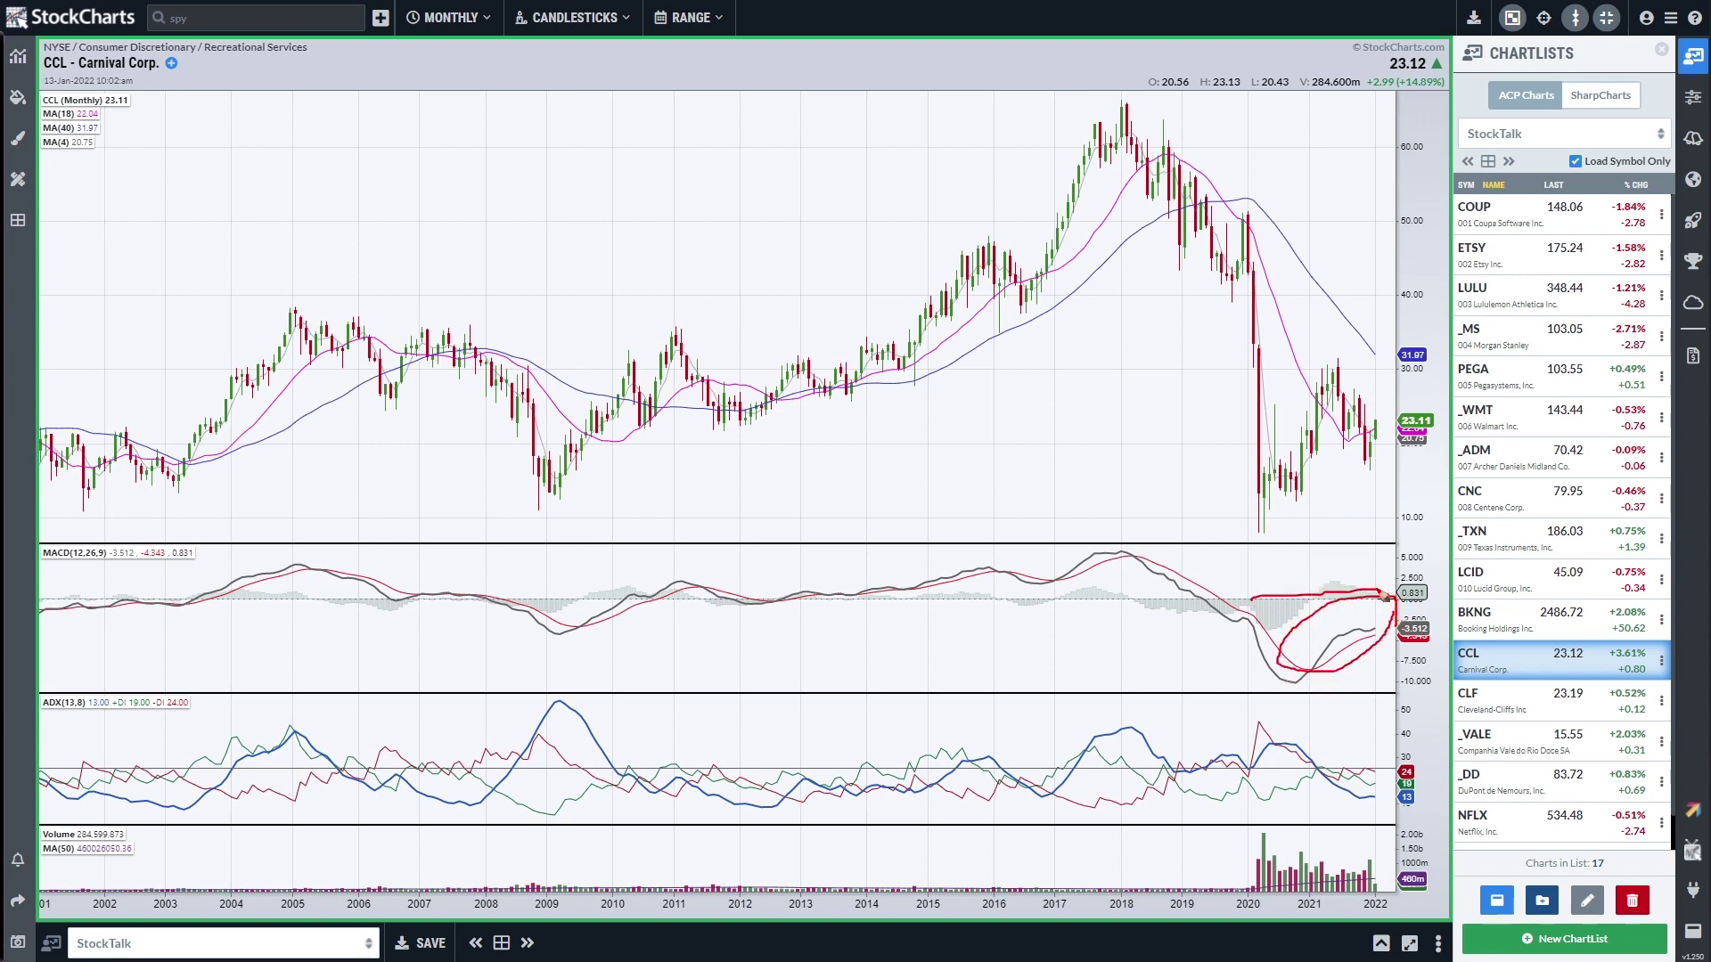
pyautogui.moveTo(785, 877)
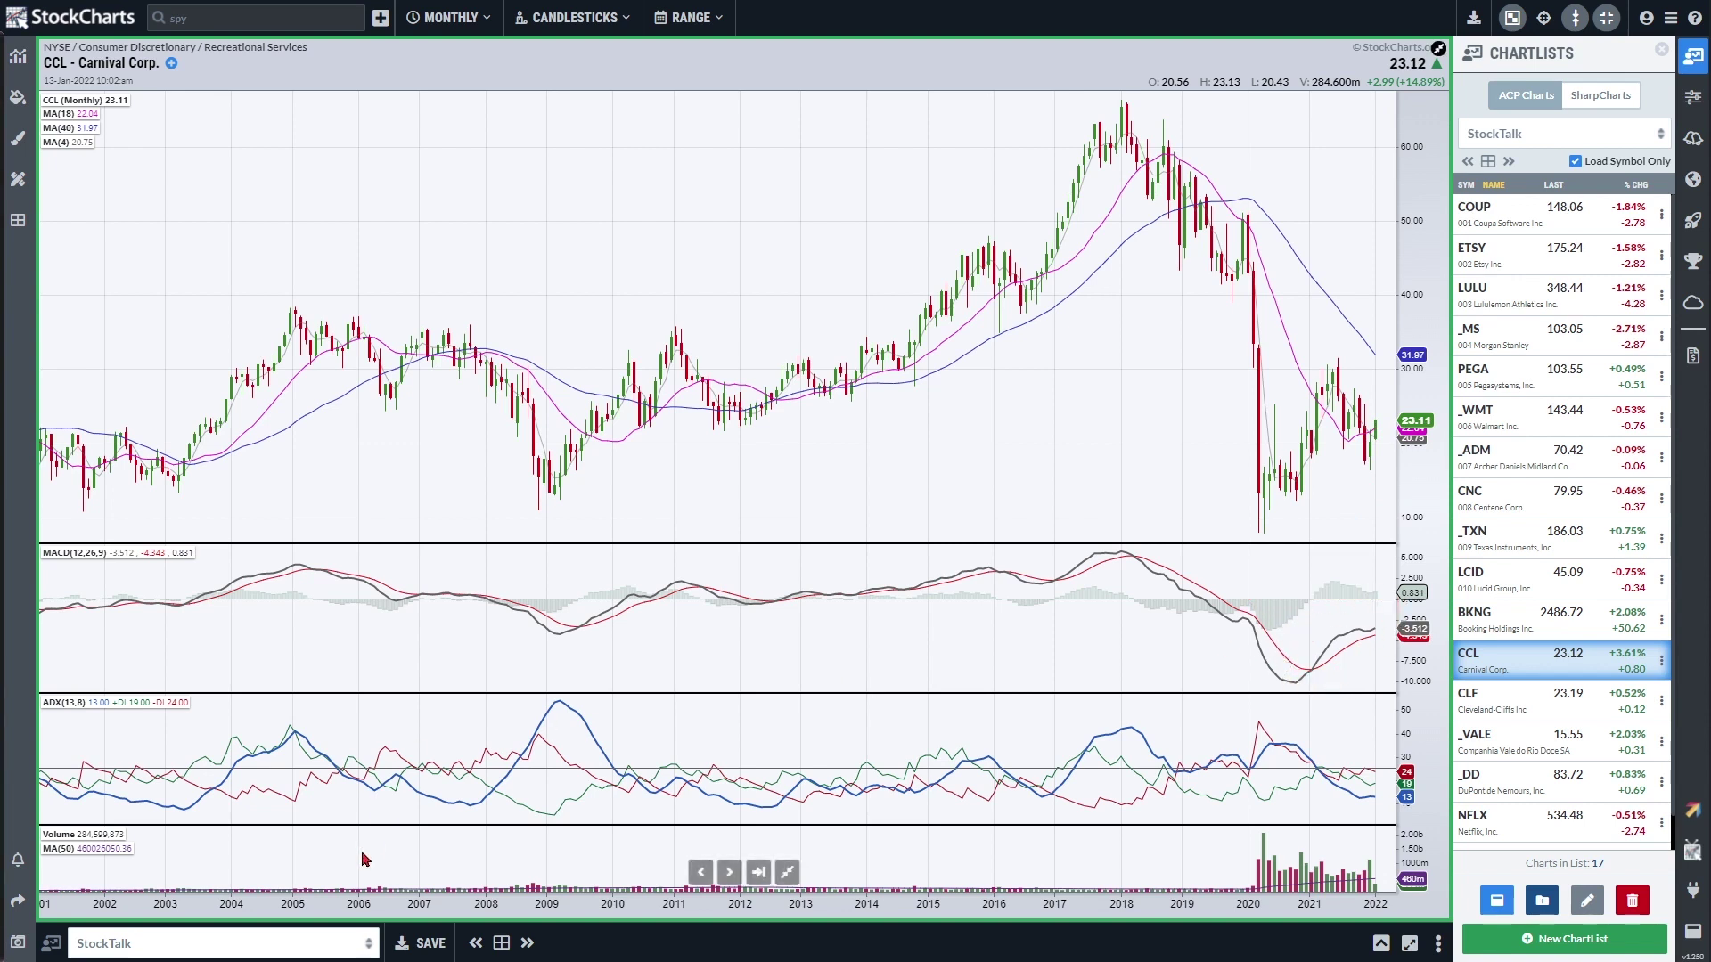
pyautogui.click(785, 878)
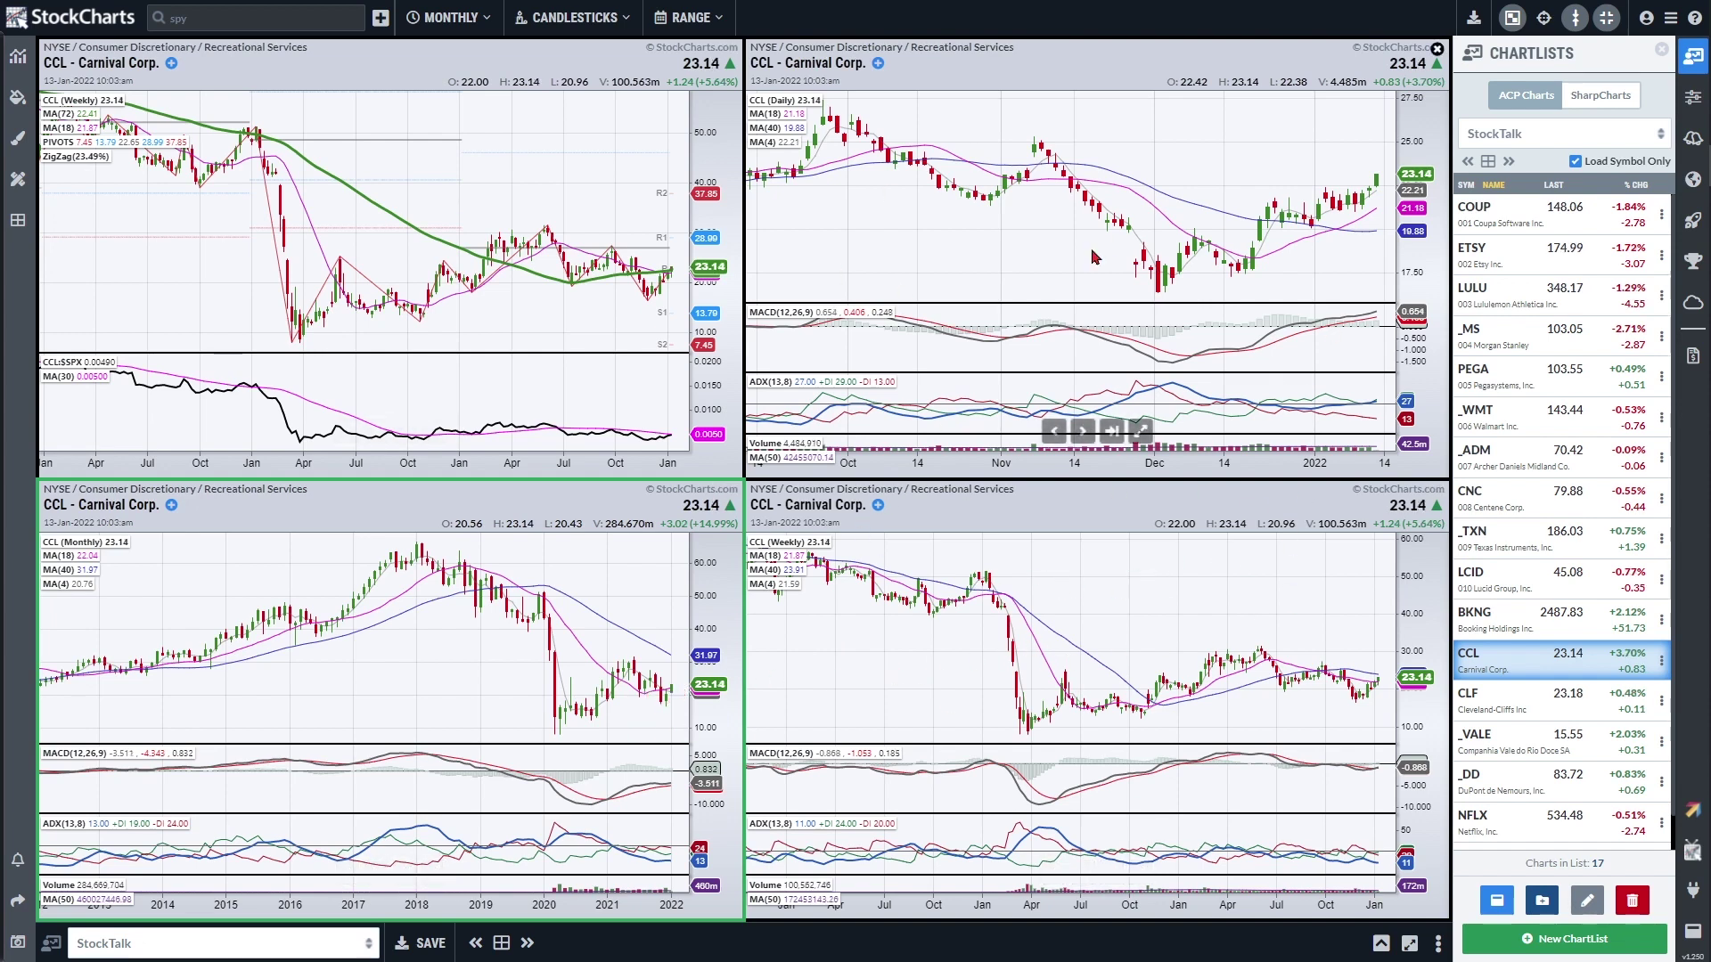
# Load CLF from the chart list and enlarge its weekly chart.
pyautogui.click(1521, 695)
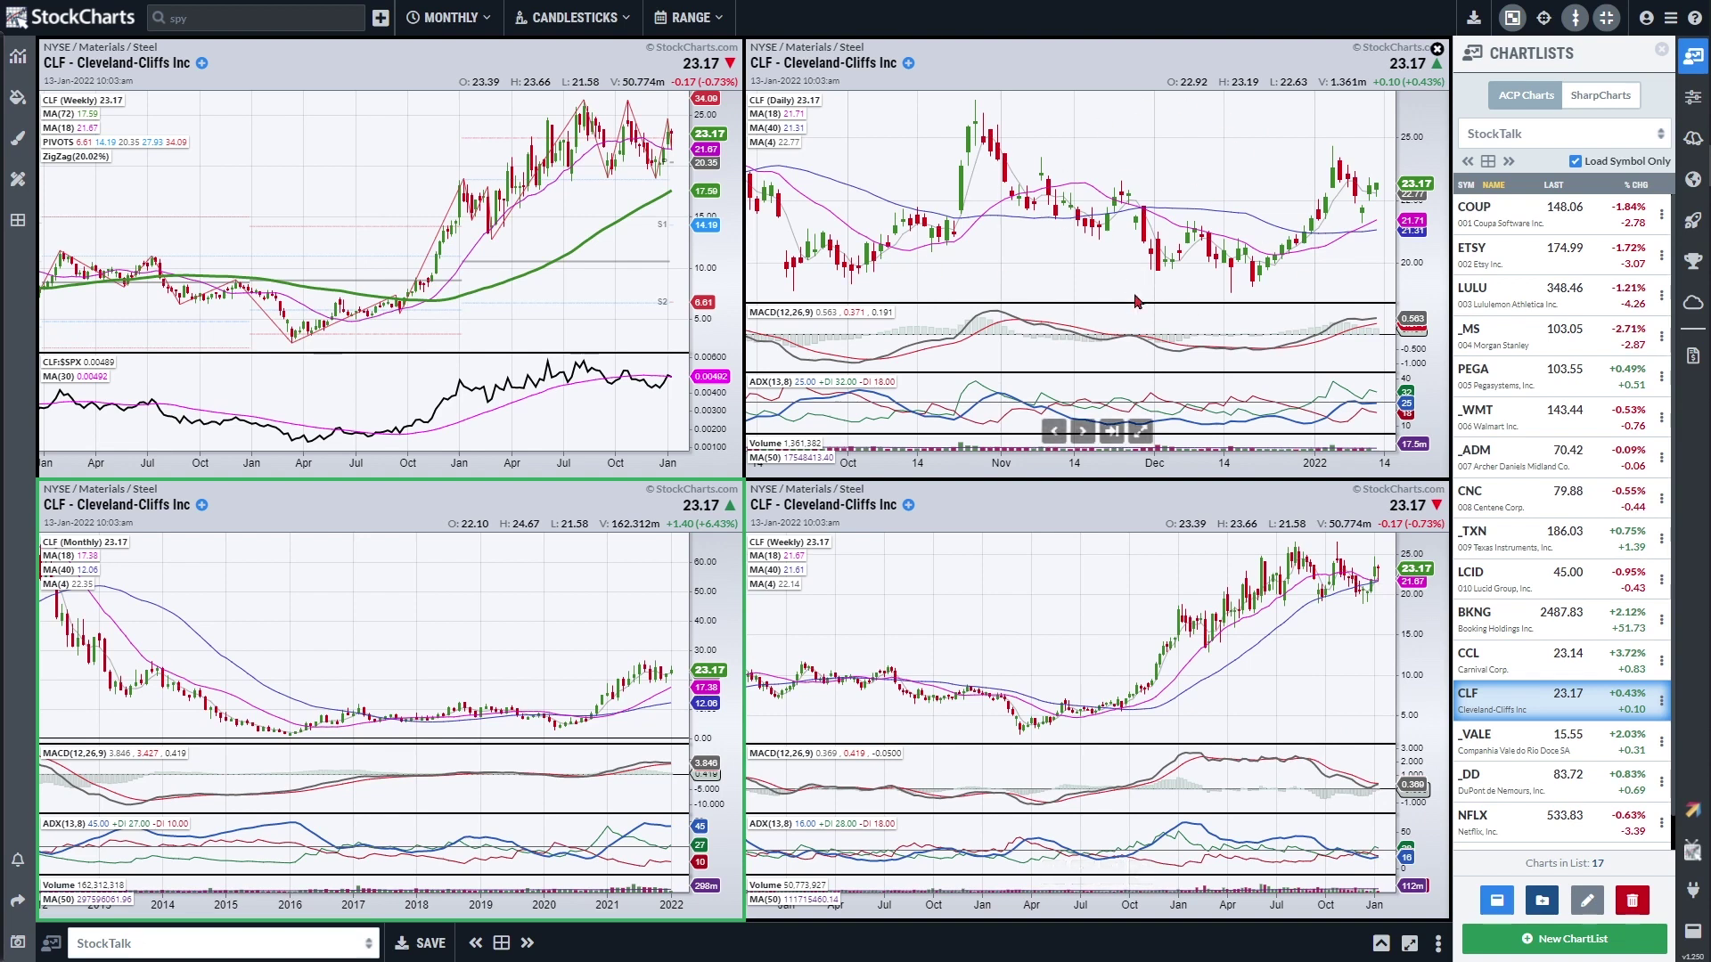
pyautogui.click(1146, 875)
pyautogui.click(1146, 875)
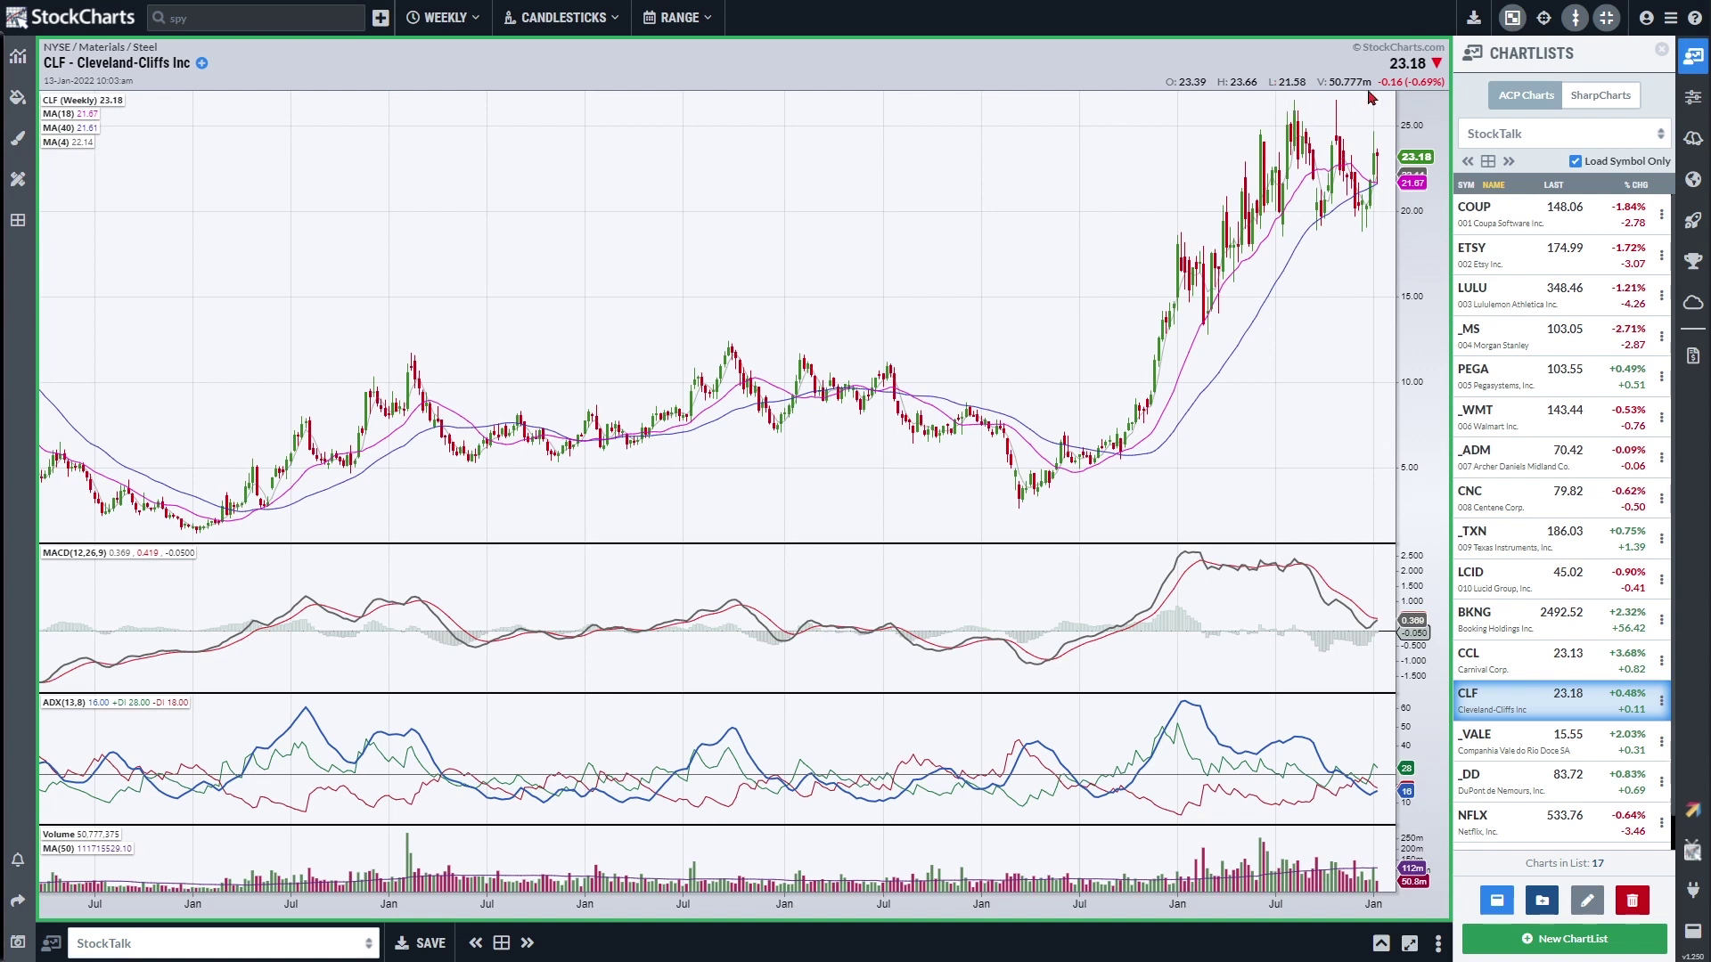
# Mark CLF's 2021 highs and sketch a pullback to the moving averages with a rebound in red on the weekly chart, and clear the markings.
pyautogui.moveTo(1290, 96); pyautogui.dragTo(1379, 97)
pyautogui.press('Delete')
pyautogui.scroll(3, 1349, 231)
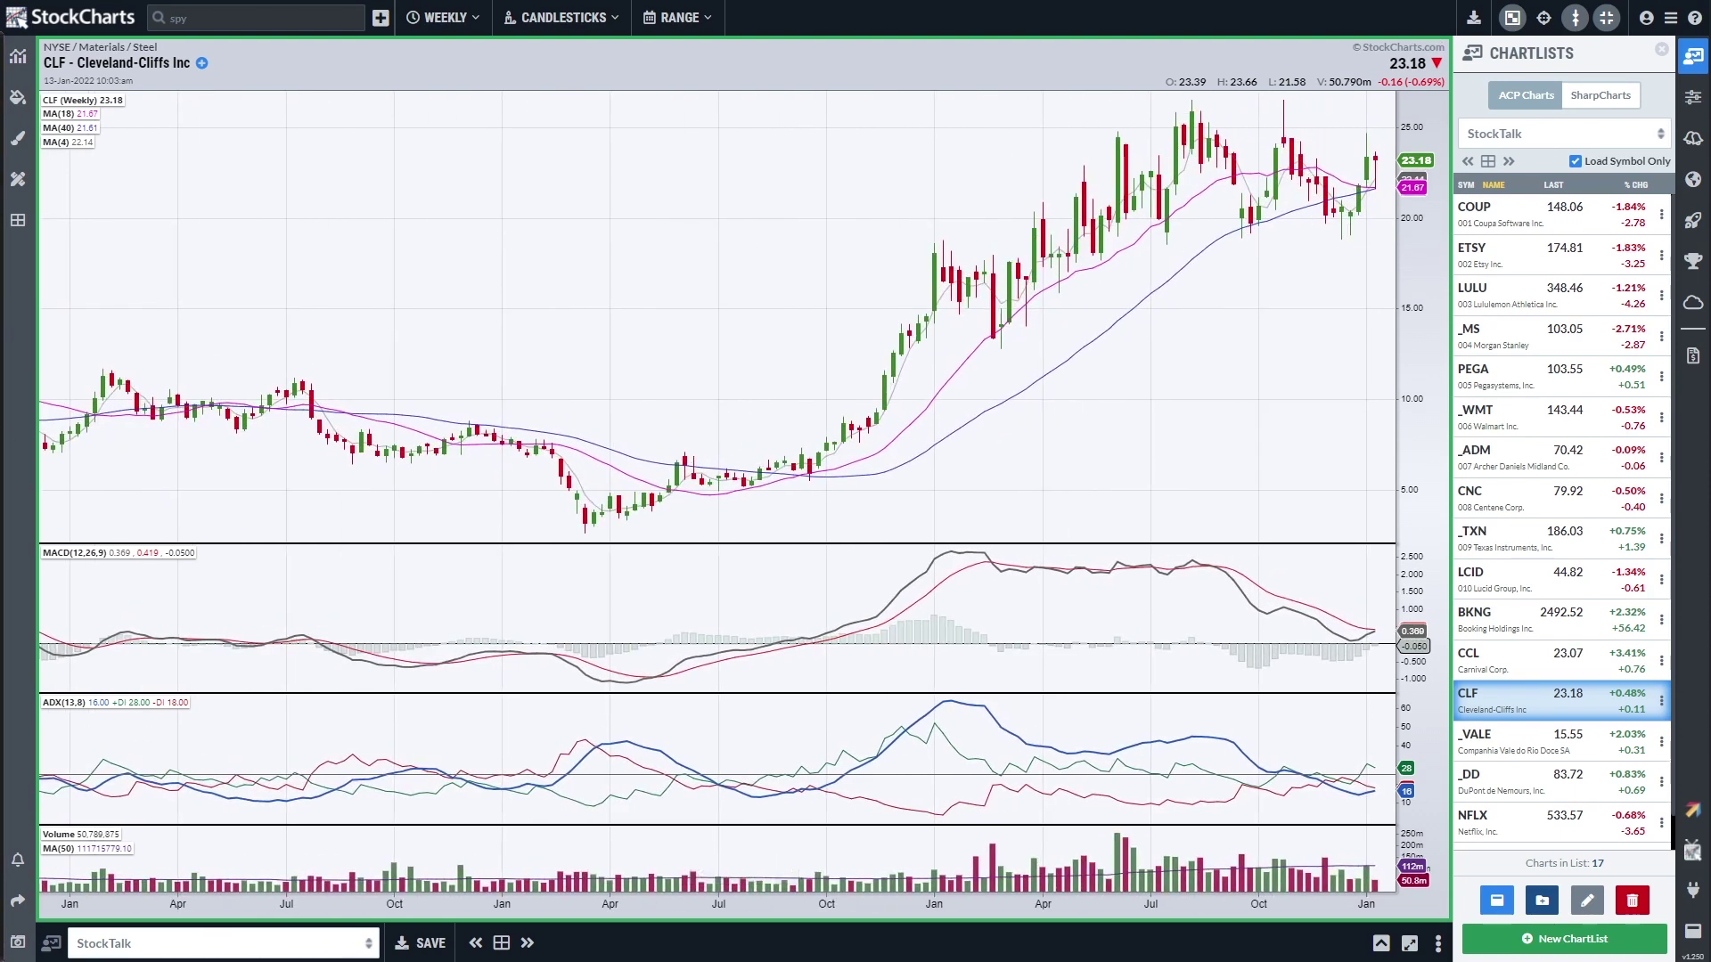
pyautogui.moveTo(1363, 187)
pyautogui.mouseDown()
pyautogui.moveTo(1381, 158)
pyautogui.moveTo(1397, 182)
pyautogui.moveTo(1432, 165)
pyautogui.moveTo(1408, 191)
pyautogui.moveTo(1452, 159)
pyautogui.mouseUp()
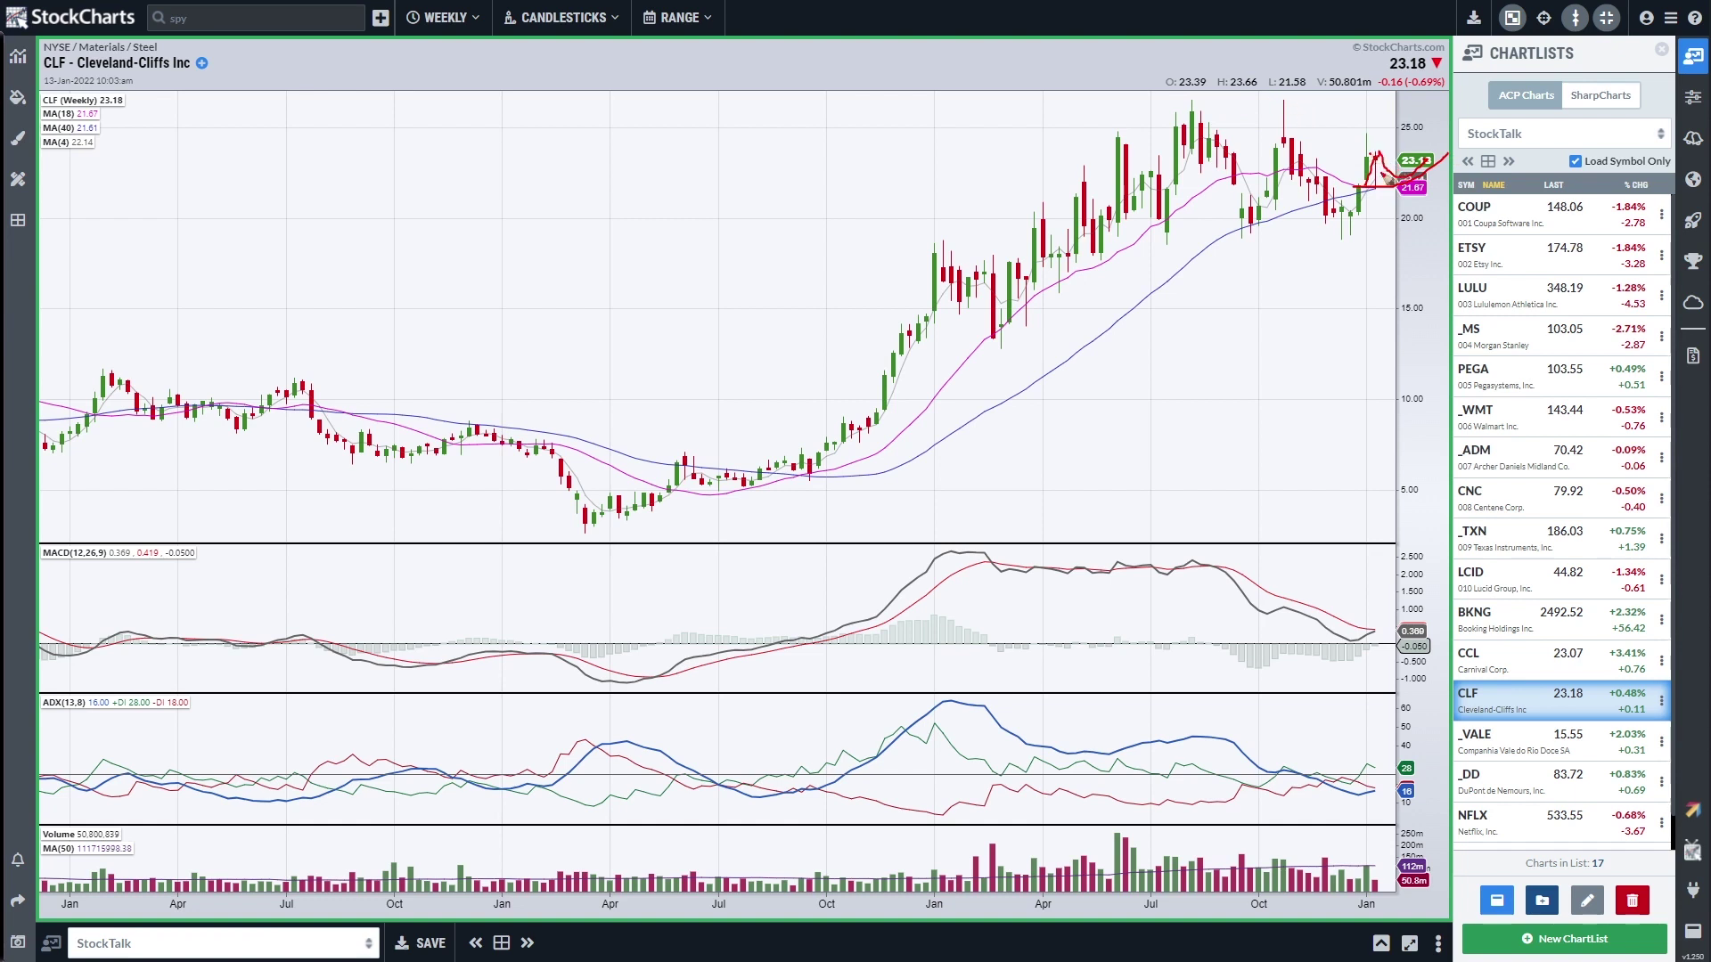
pyautogui.moveTo(1259, 100); pyautogui.dragTo(1436, 166)
pyautogui.press('e')
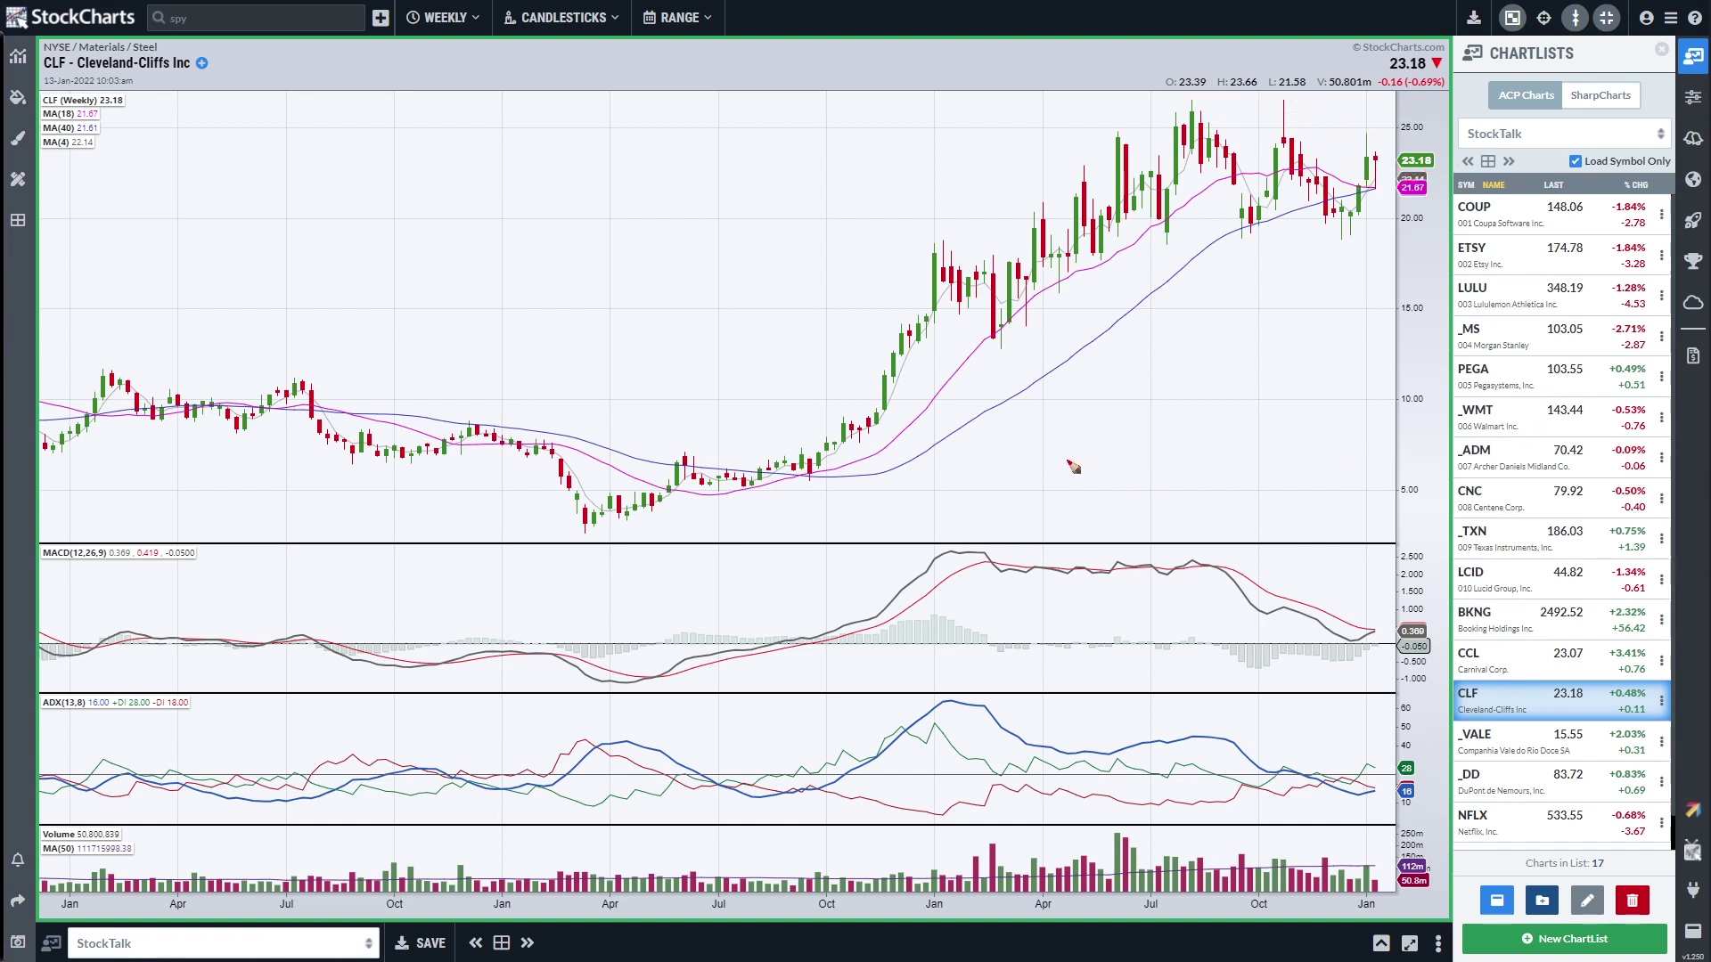